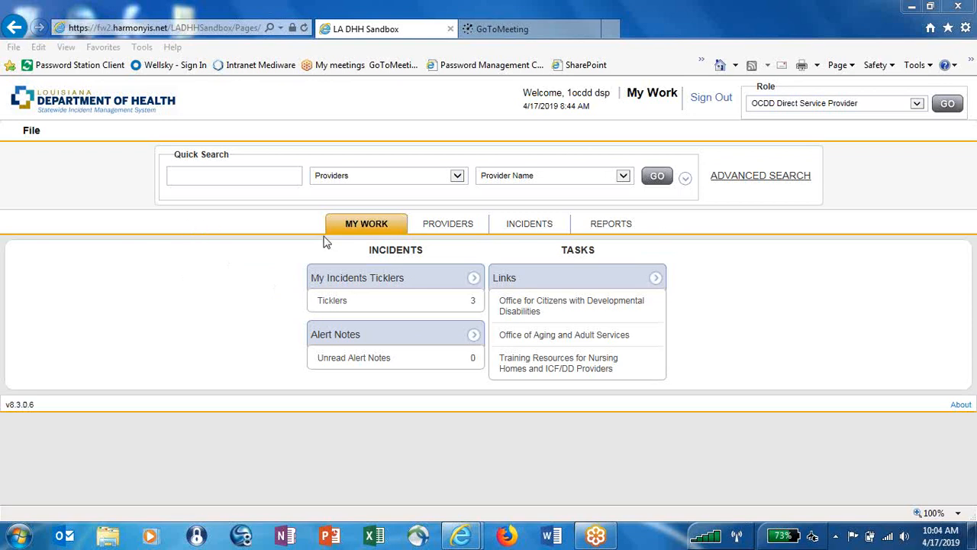
Open Provider - 12744's record from the Providers list.
left_click(445, 224)
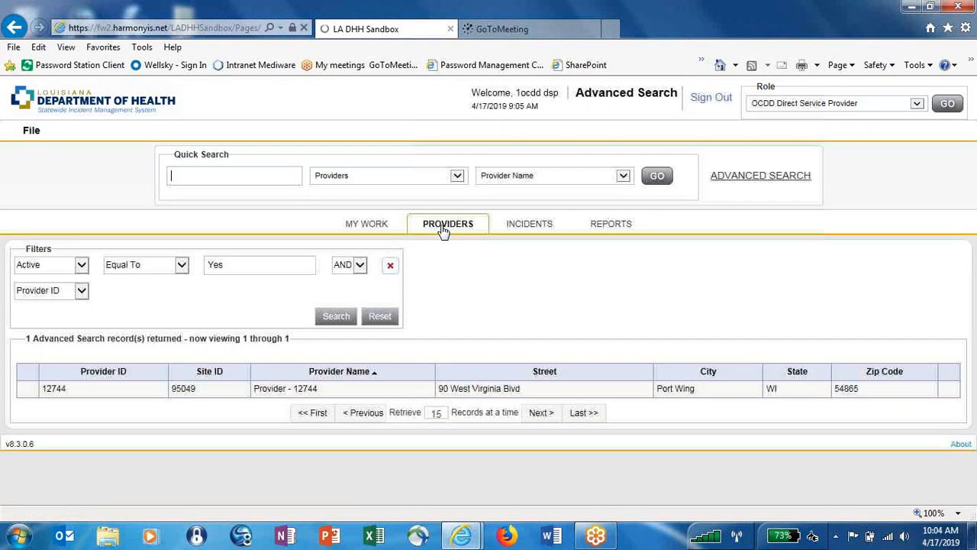
left_click(444, 229)
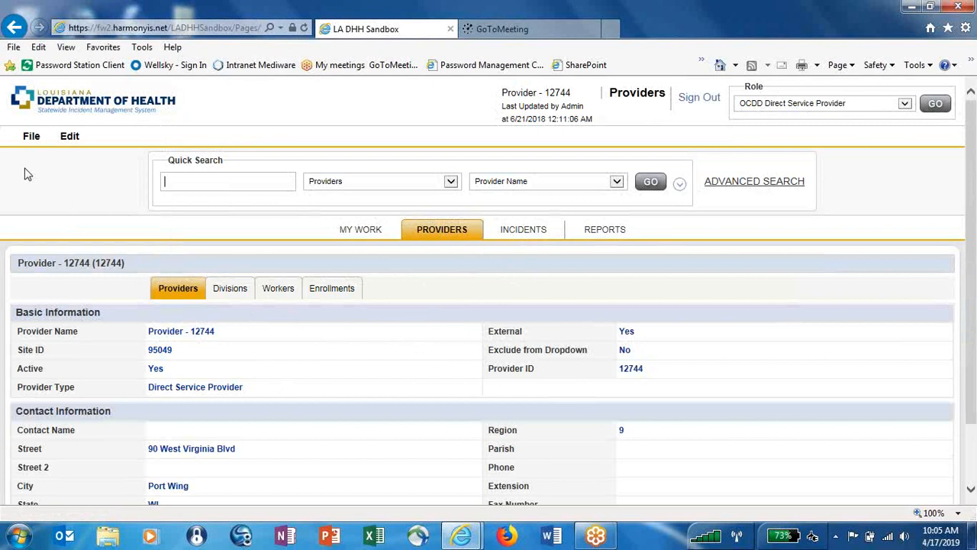
Start a new incident report for Provider - 12744 using File > Add Incidents.
left_click(31, 138)
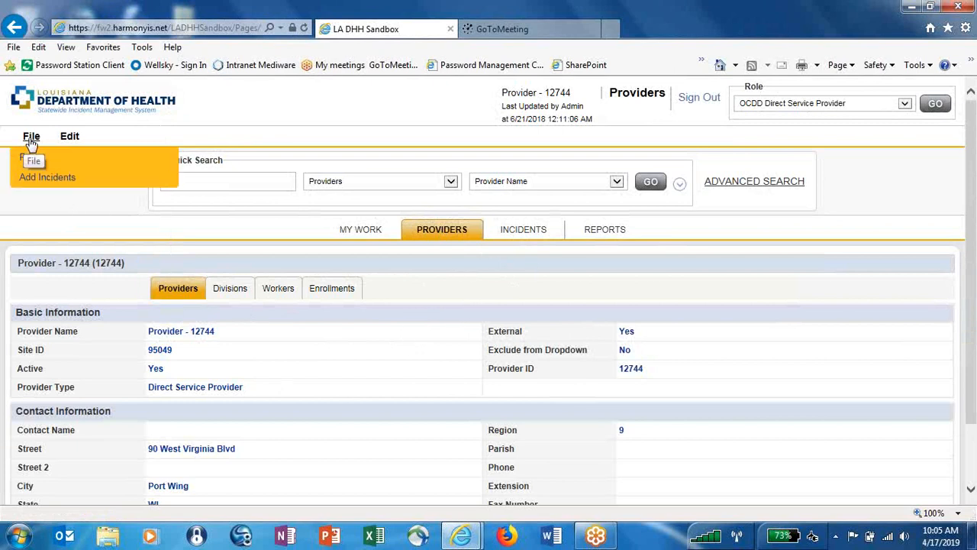
left_click(55, 184)
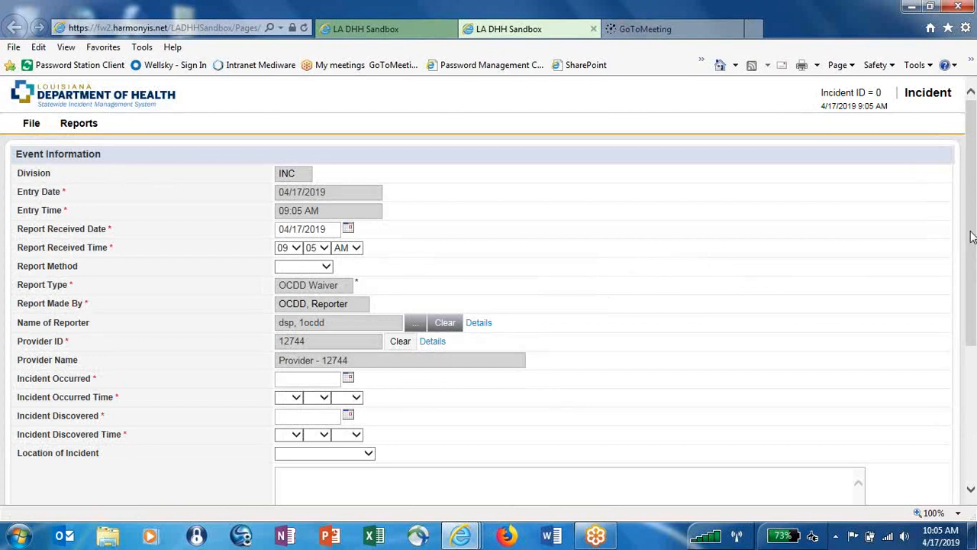
left_click_drag(972, 238, 974, 371)
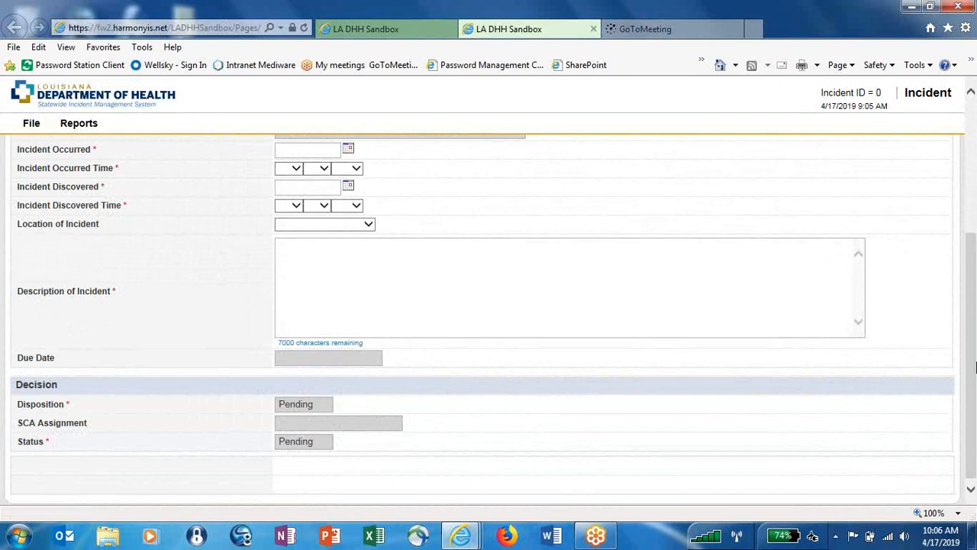
left_click_drag(974, 367, 966, 240)
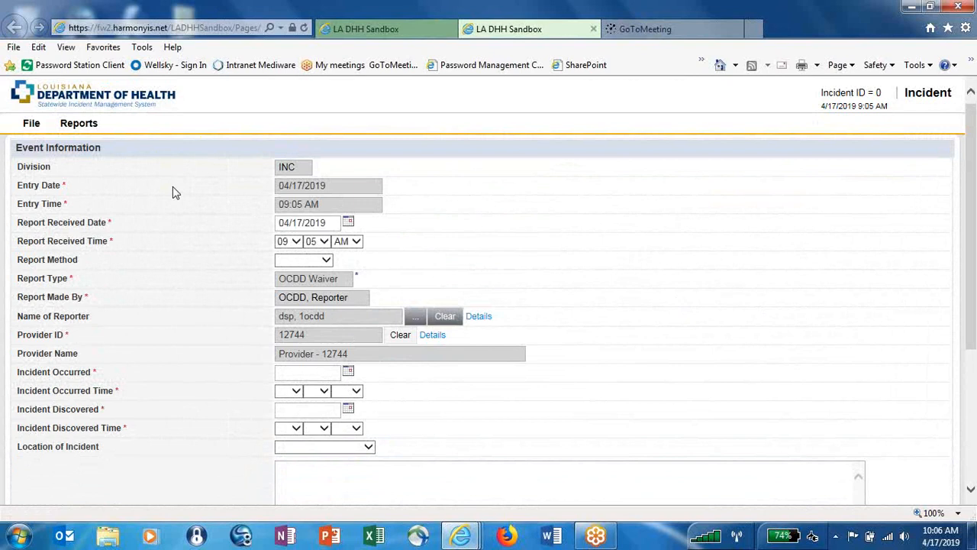
Set Report Method to In Person and the occurred date/time to 04/16/2019, 08:20 AM.
left_click(327, 260)
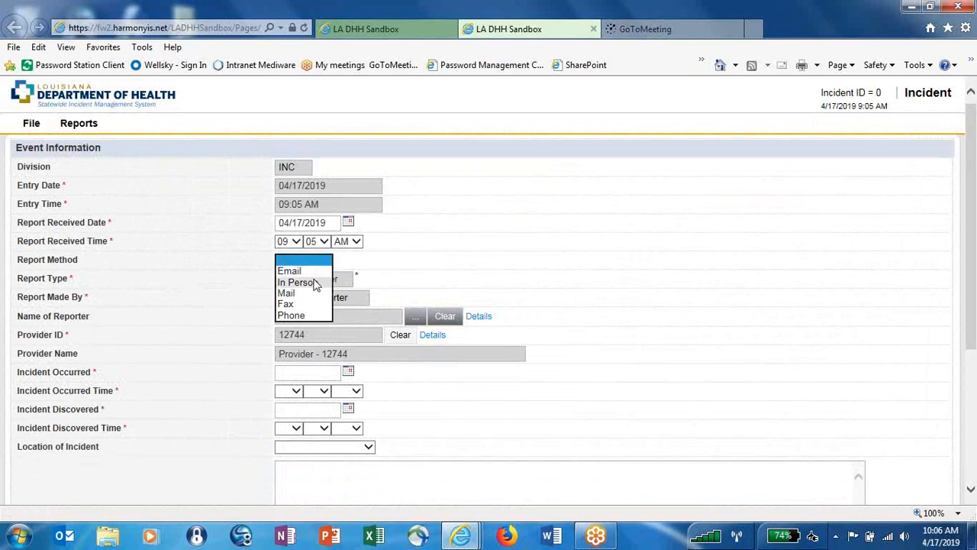
left_click(313, 283)
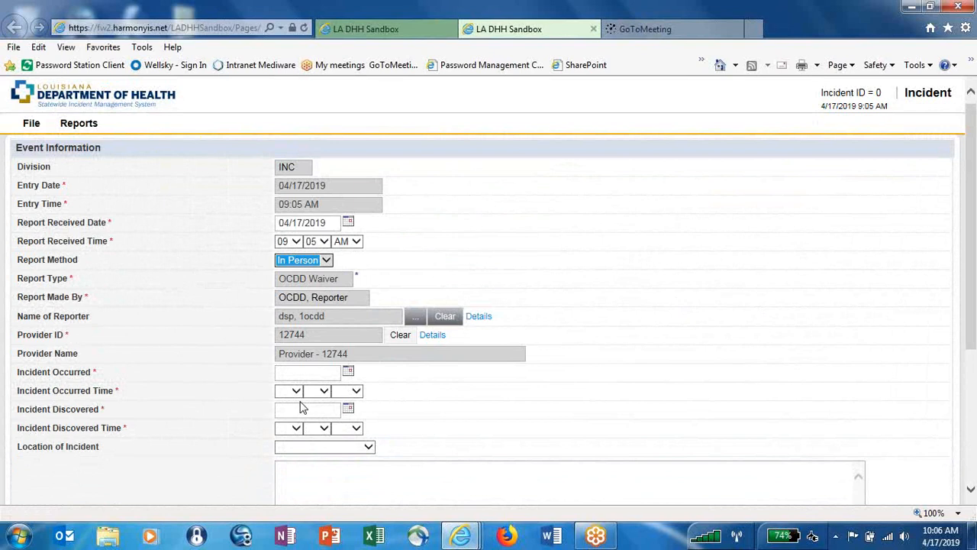
left_click(348, 373)
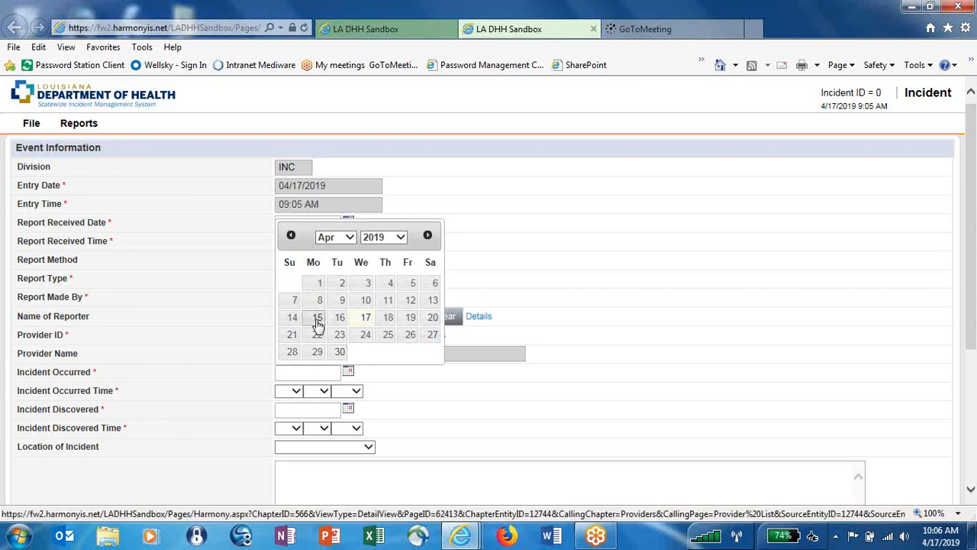
left_click(340, 318)
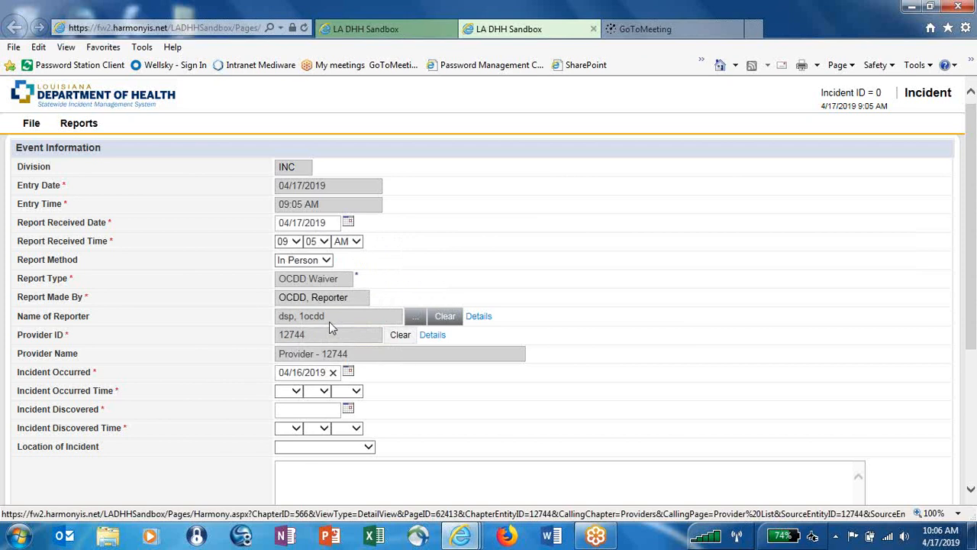
left_click(288, 393)
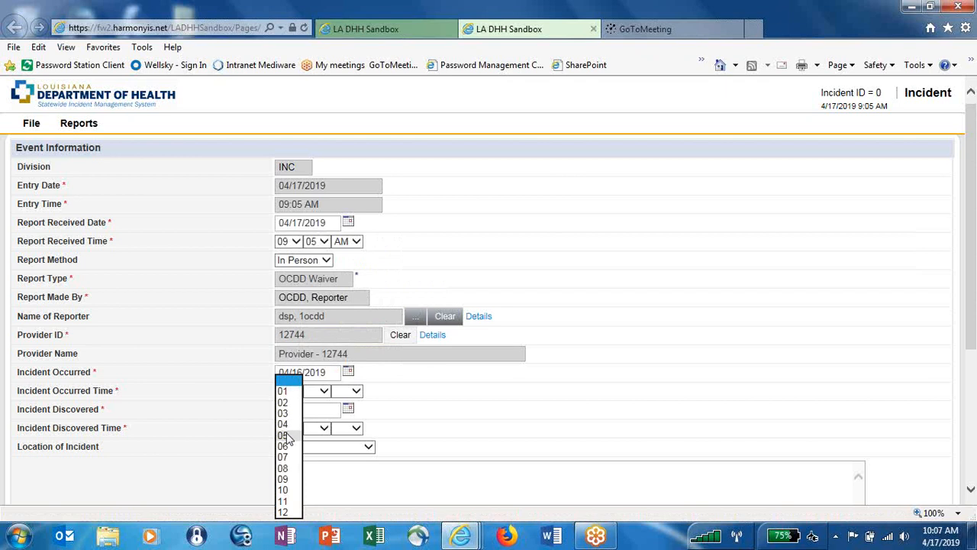
left_click(286, 468)
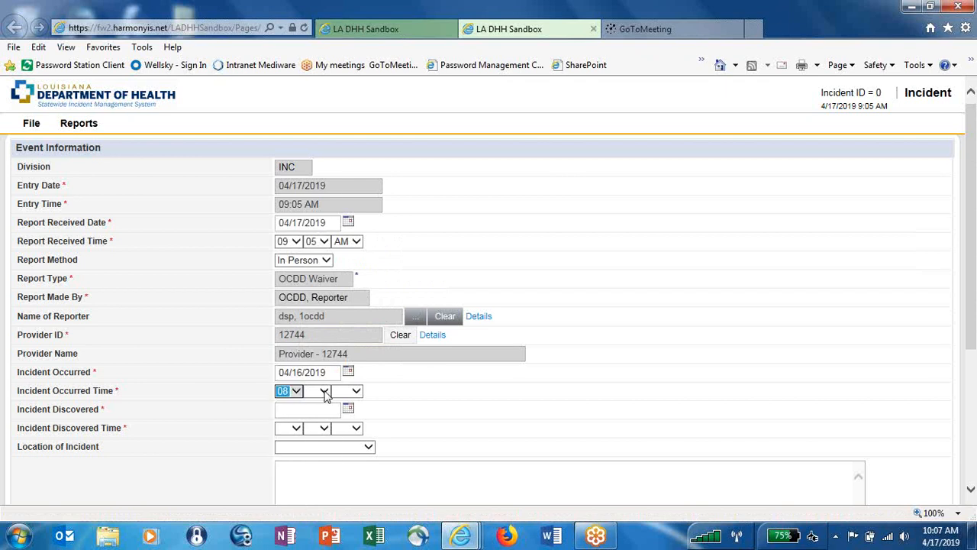
left_click(326, 395)
left_click(311, 417)
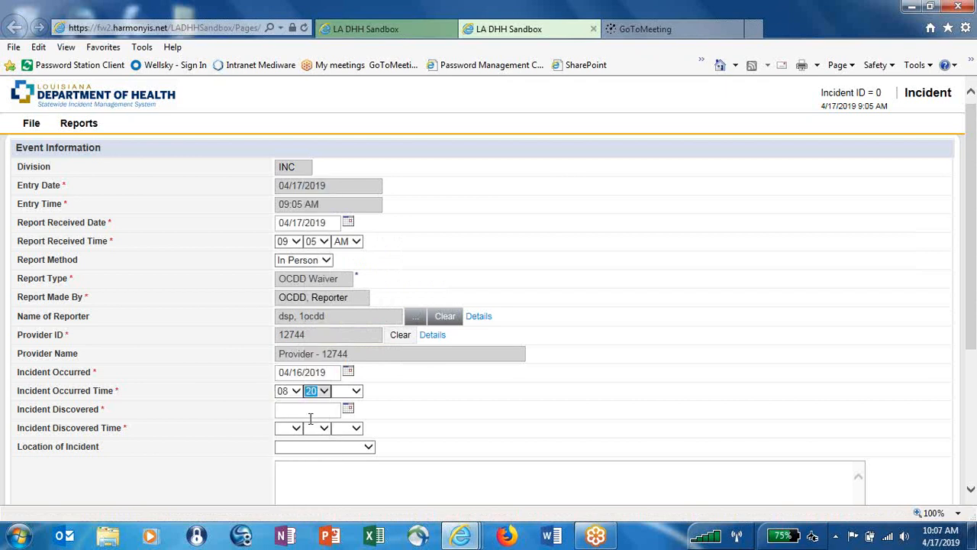
left_click(357, 393)
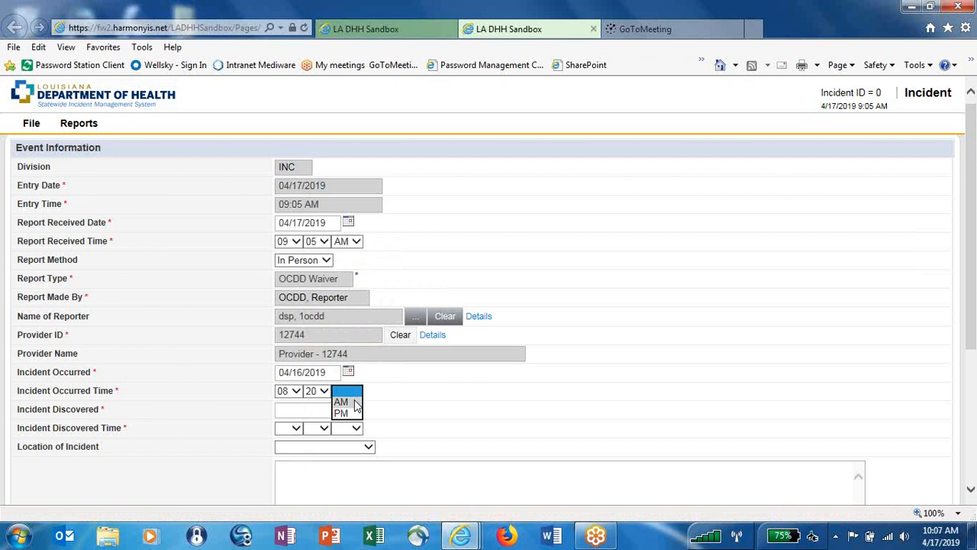
left_click(348, 406)
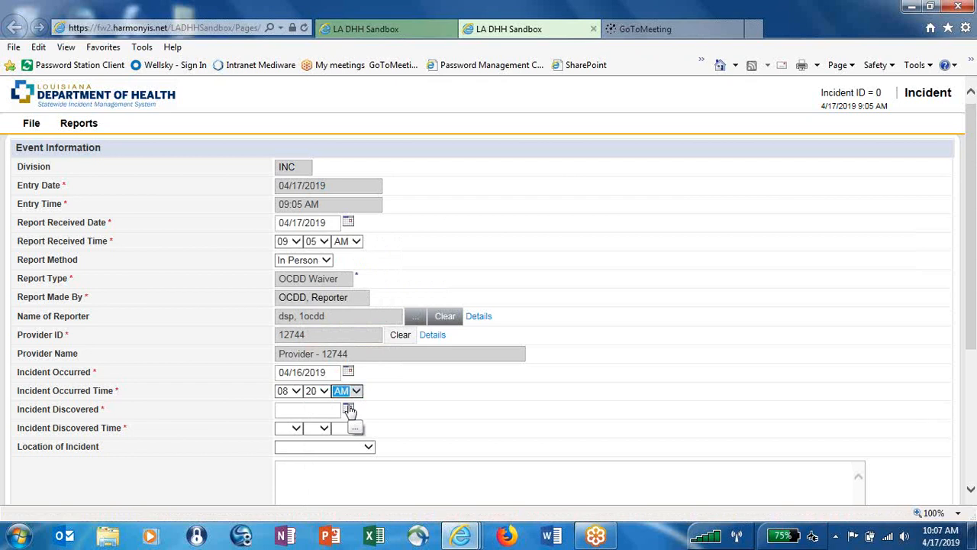
Set the discovered date and time to 04/16/2019 at 10:30 AM.
left_click(348, 410)
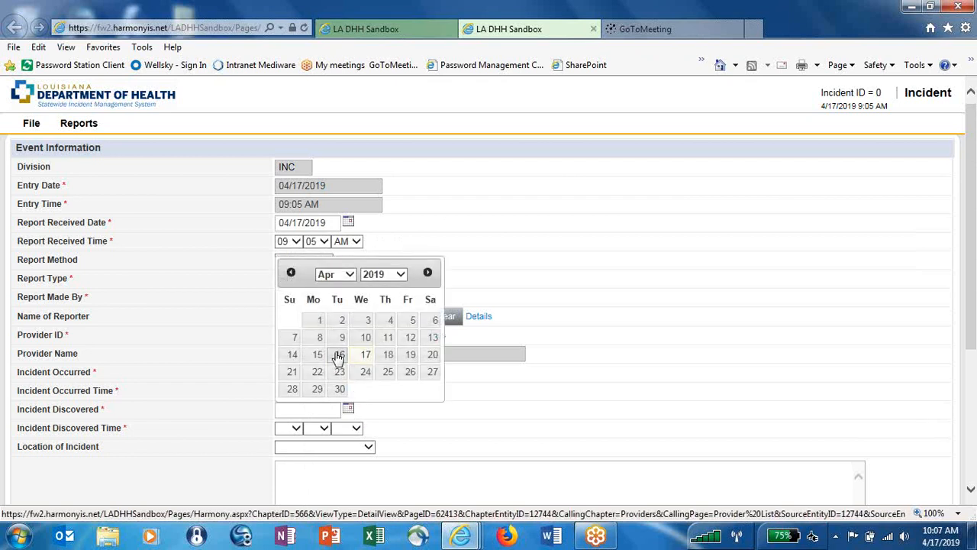
left_click(339, 356)
left_click(296, 429)
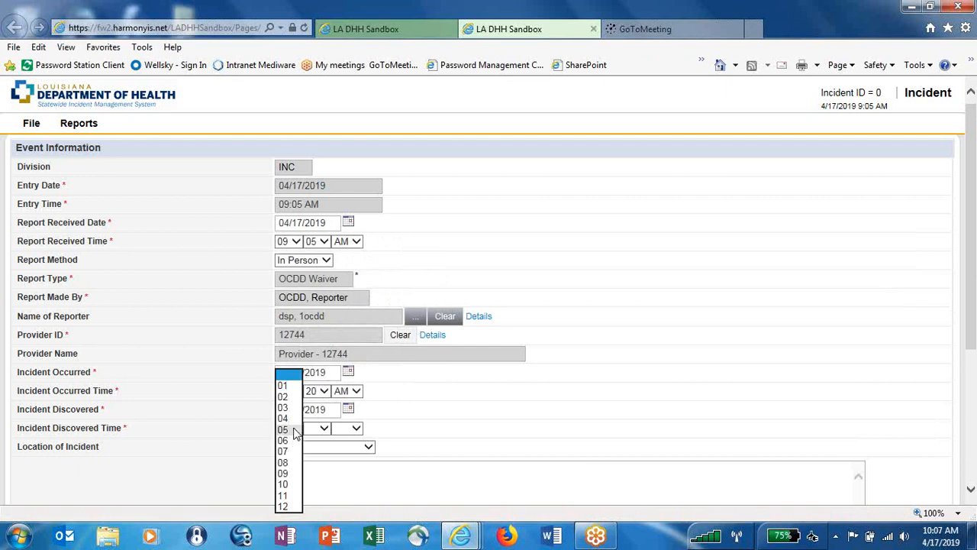
left_click(289, 484)
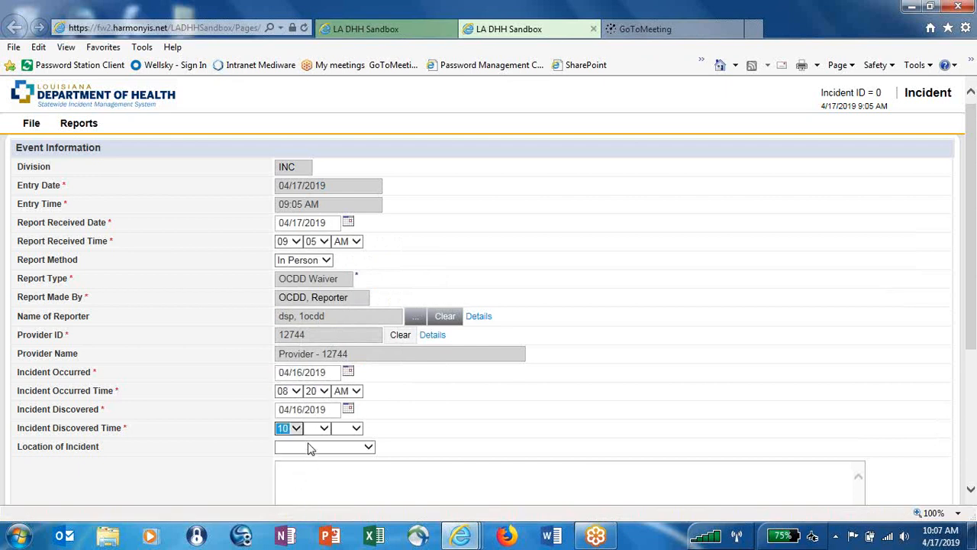
left_click(322, 429)
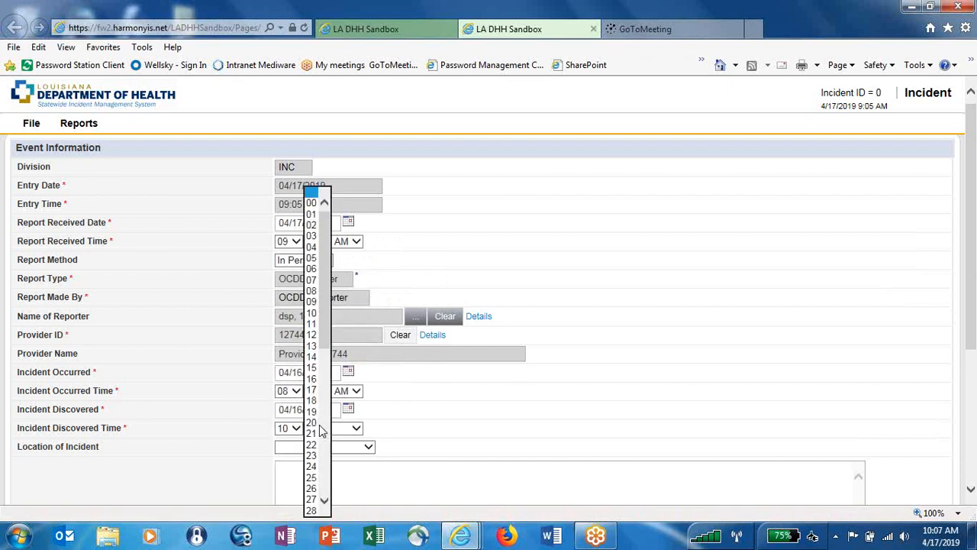
left_click(323, 501)
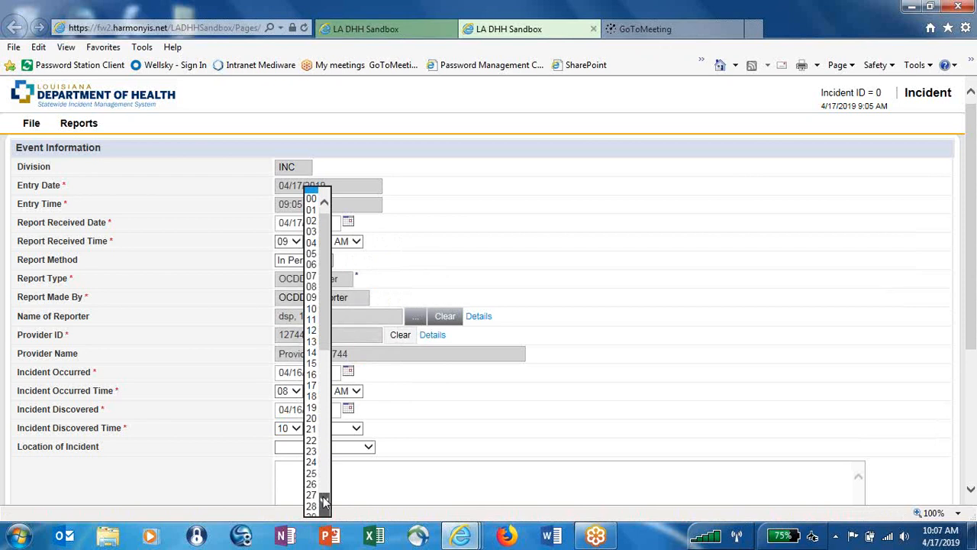
left_click(324, 501)
left_click(313, 505)
left_click(355, 429)
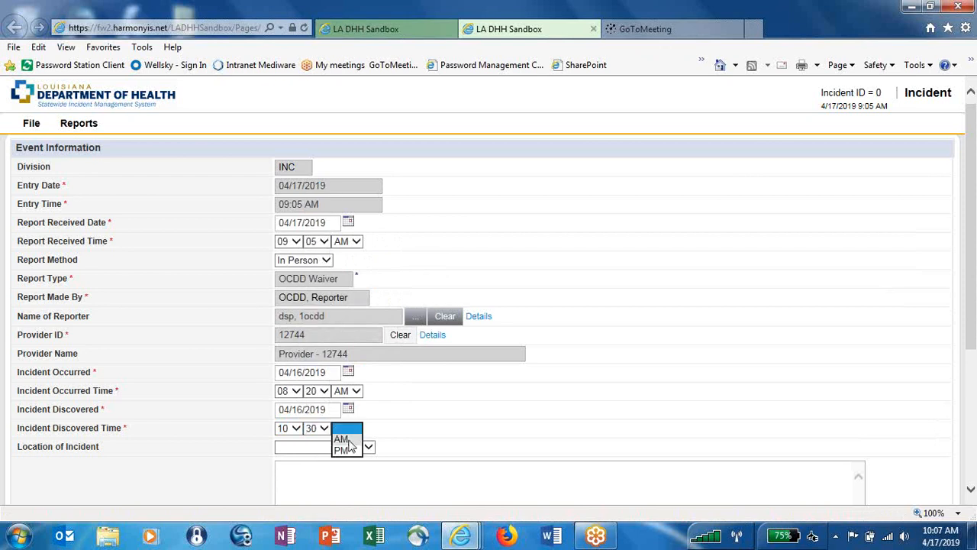
left_click(348, 440)
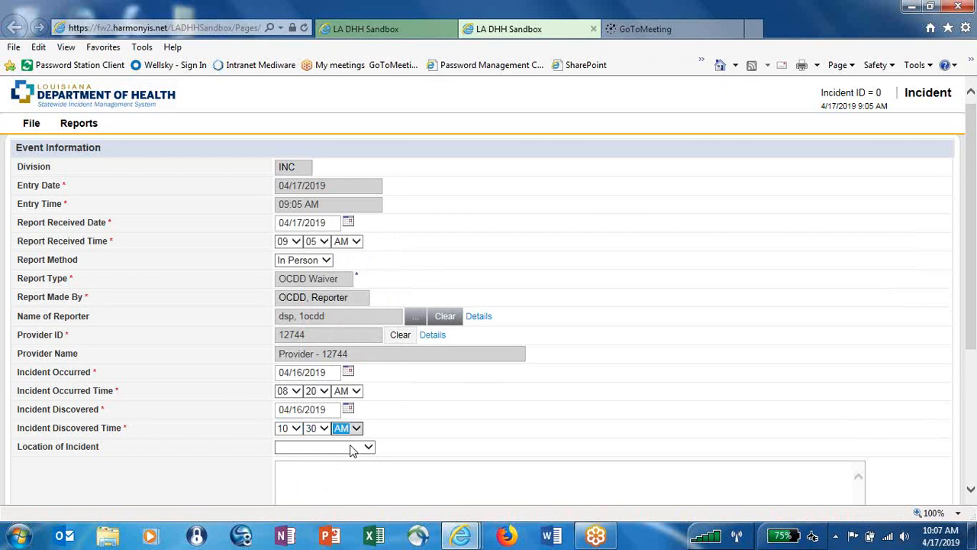
left_click(353, 448)
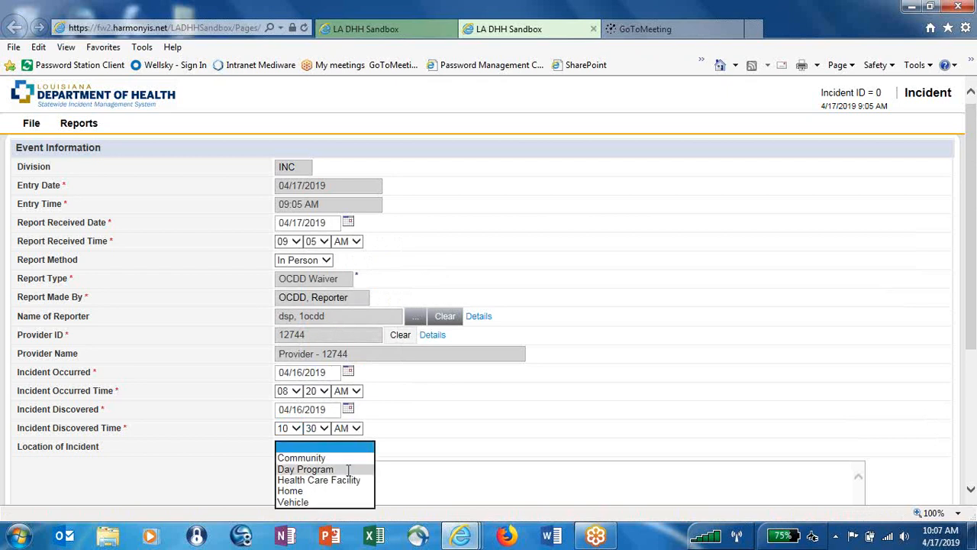
Choose Day Program as the incident location and enter 'Enter notes here' as the description.
left_click(347, 469)
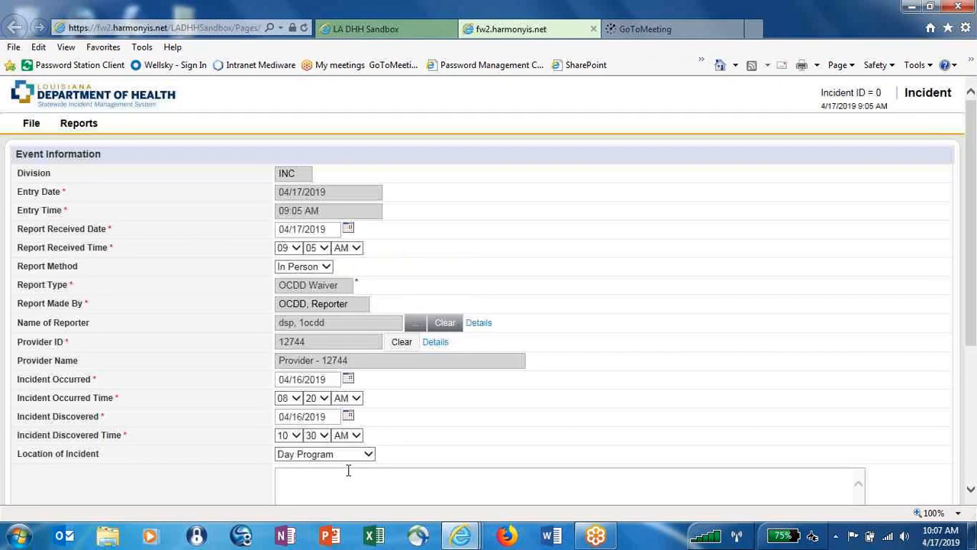
left_click_drag(972, 285, 975, 345)
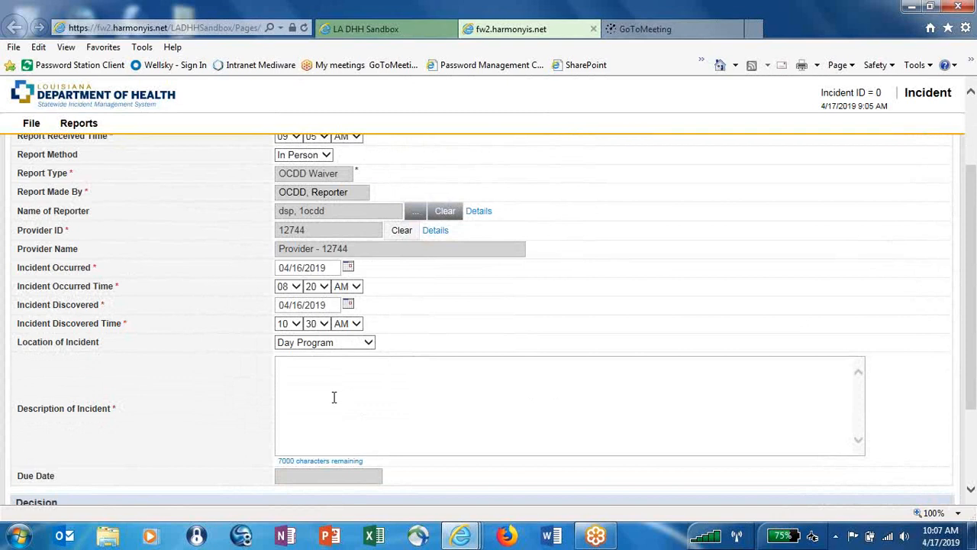
left_click(294, 376)
type("Enter notes here")
left_click_drag(973, 349, 974, 412)
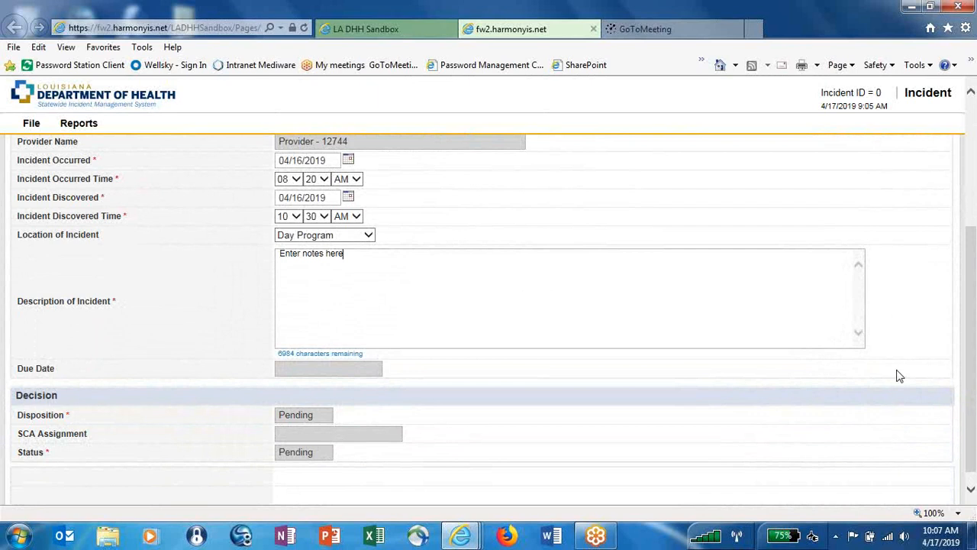
left_click_drag(972, 385, 973, 252)
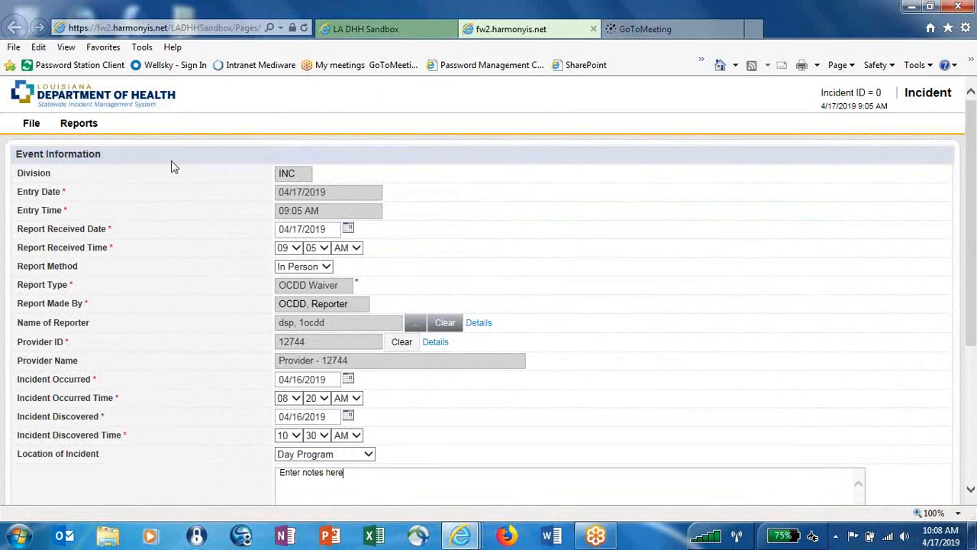
left_click(31, 124)
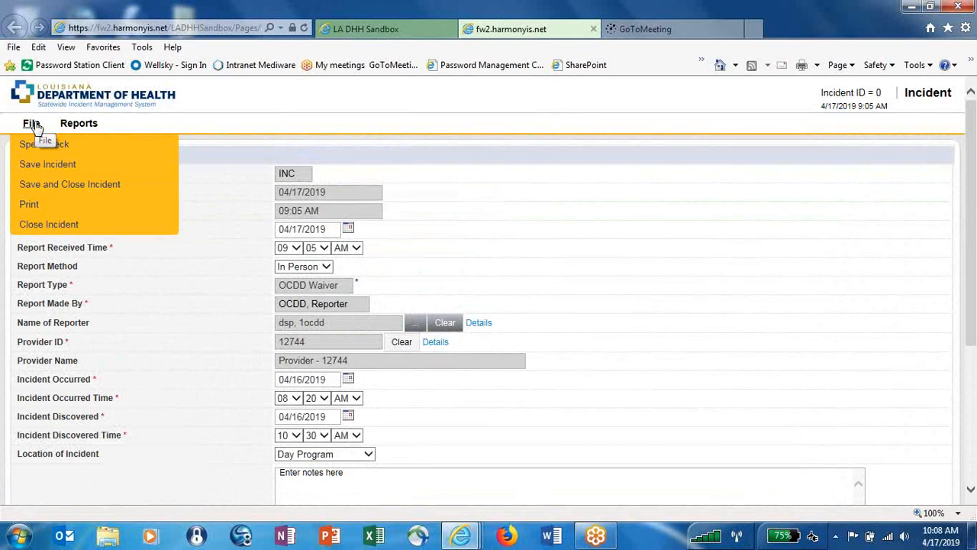
Save incident 595 and dismiss the 'The save was successful' message.
left_click(32, 165)
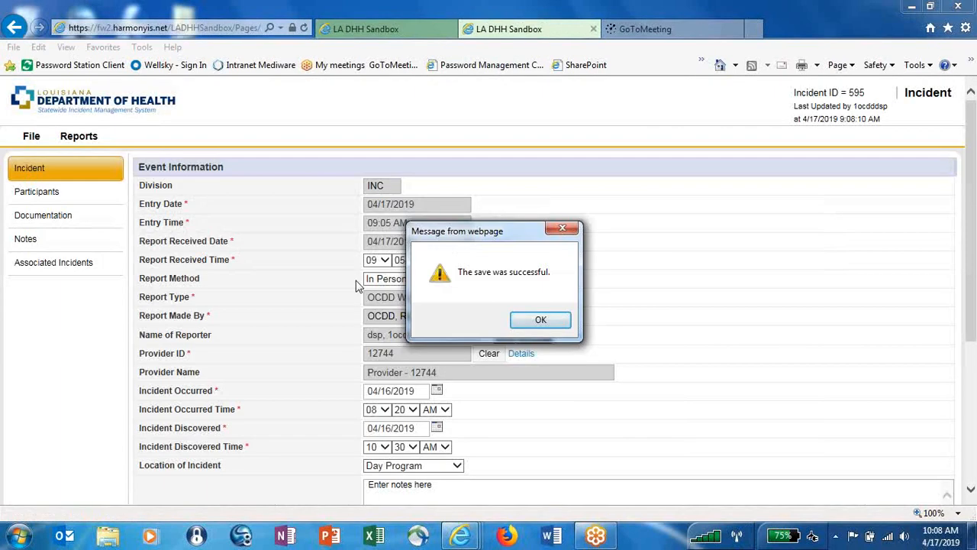
left_click(539, 321)
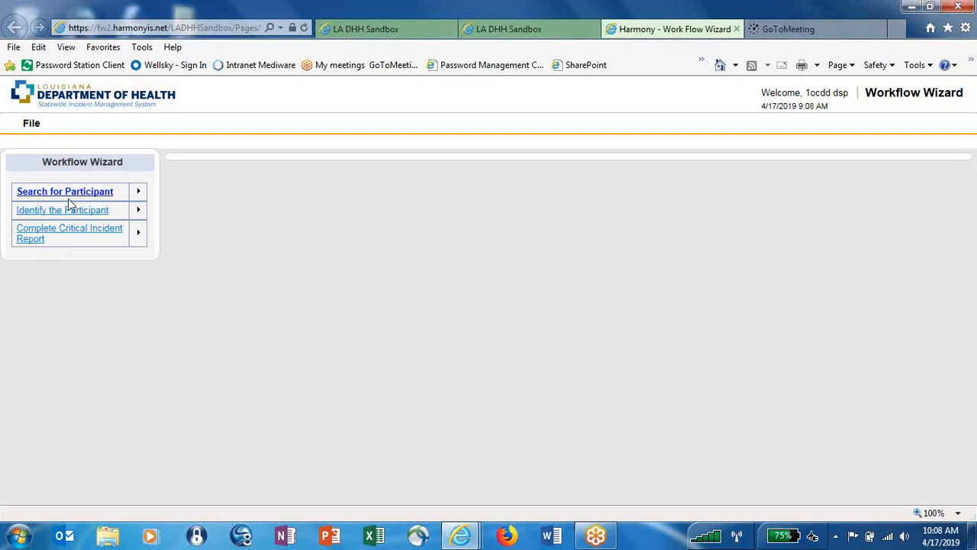
Launch the Search for Participant step from the Workflow Wizard.
mouse_move(68, 202)
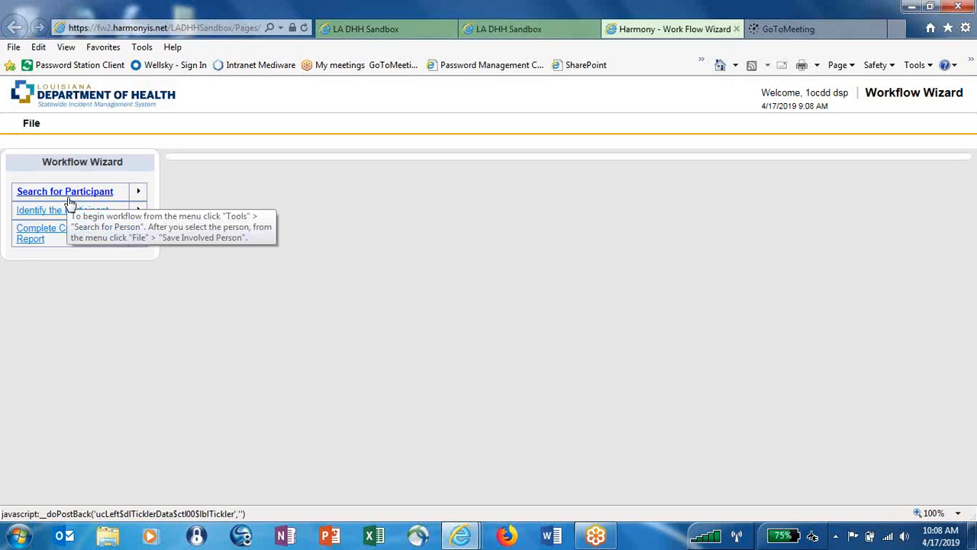
left_click(68, 198)
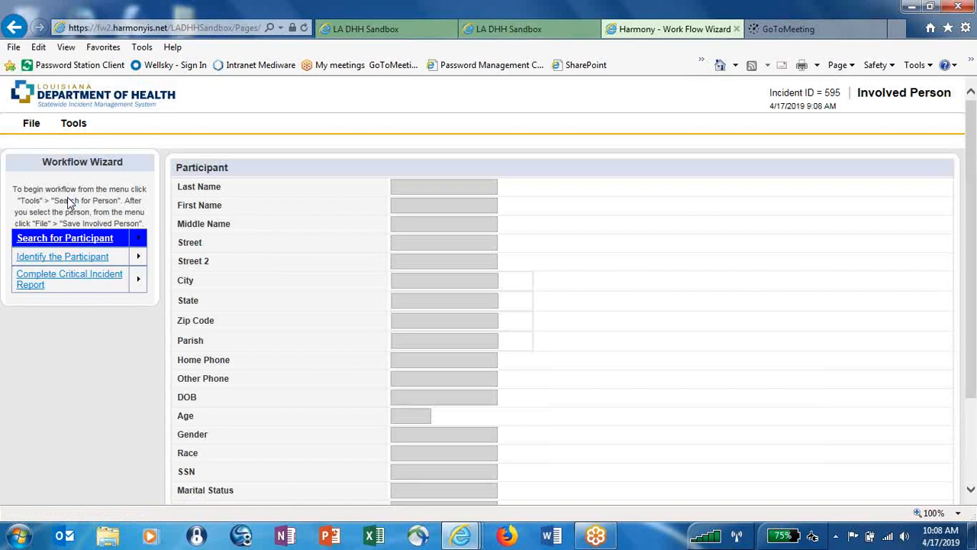
left_click(73, 124)
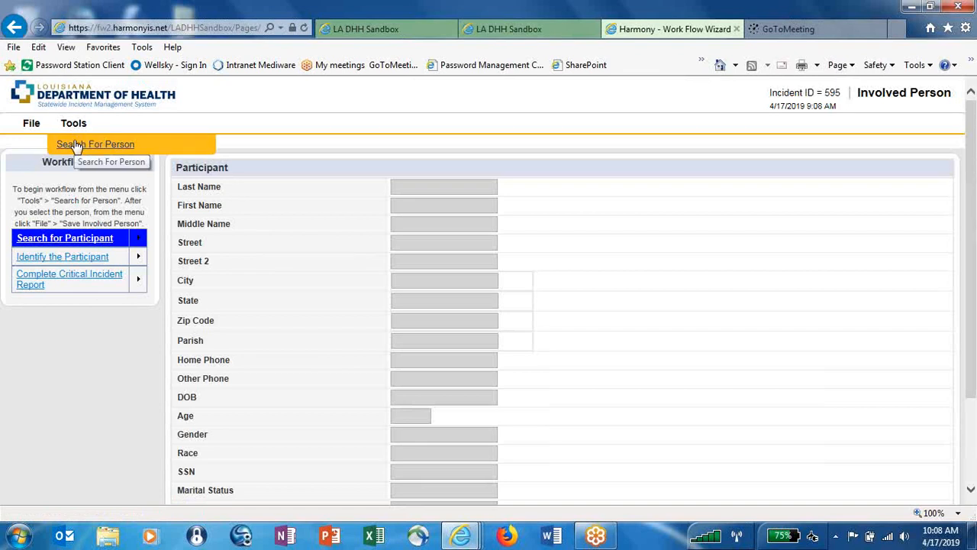
Open Tools > Search For Person, then type and delete a test name in the Search box.
left_click(76, 145)
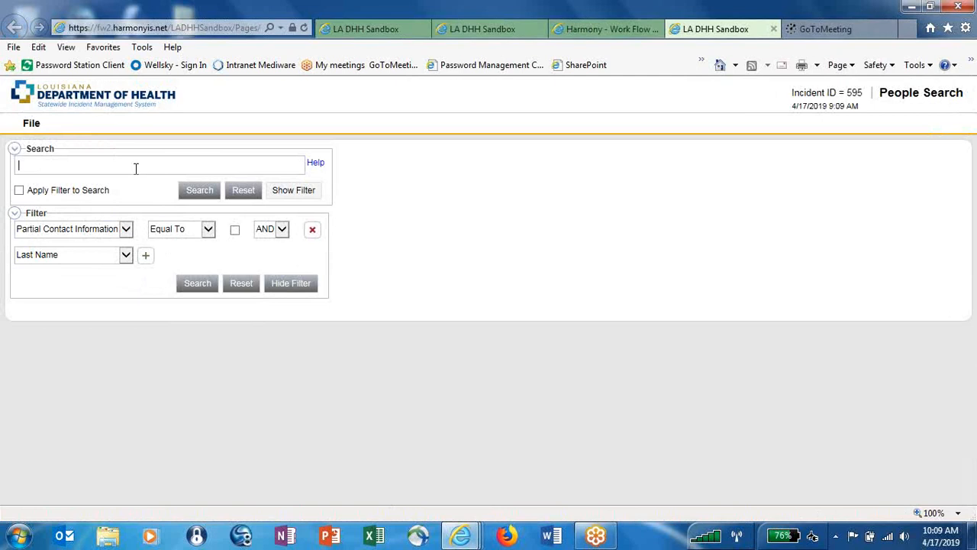
type("Smith")
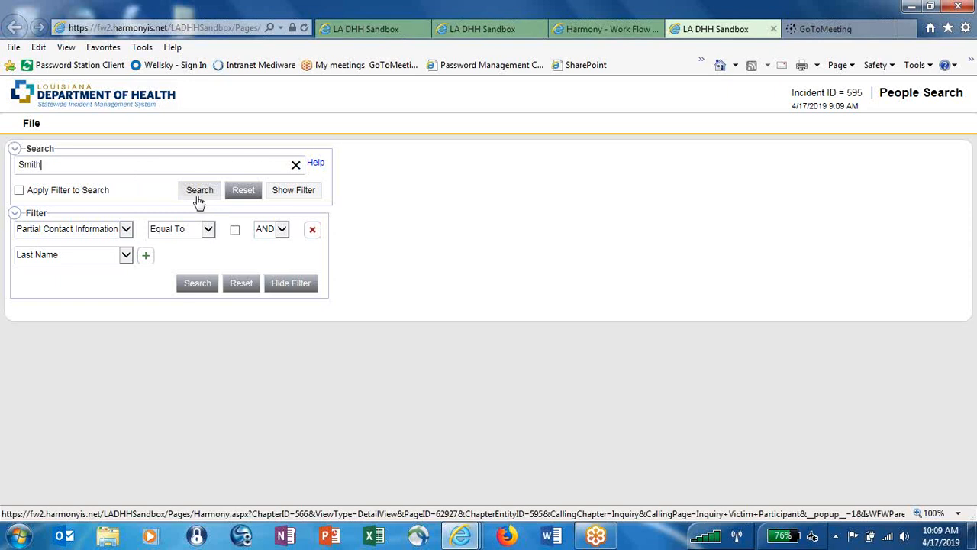
left_click_drag(43, 167, 15, 166)
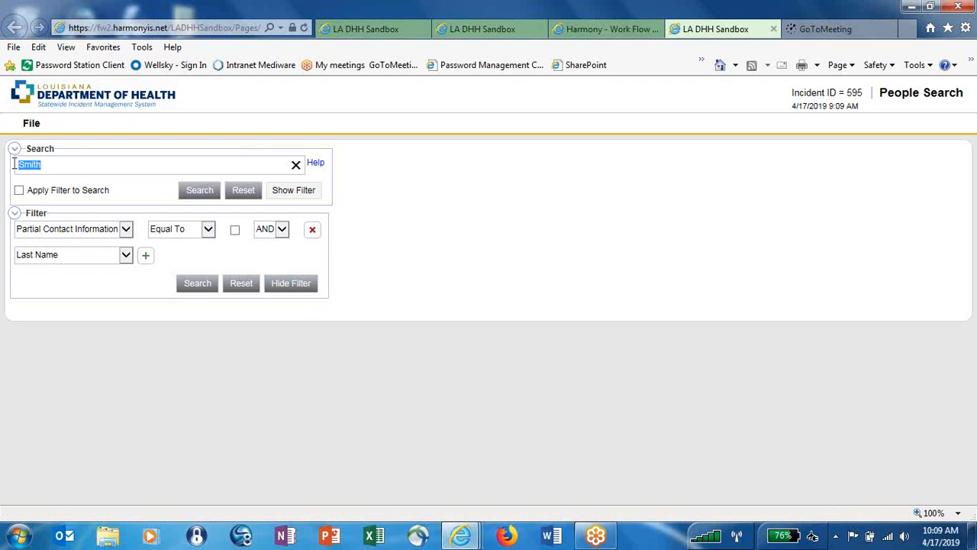
key("BackSpace")
Add a Last Name Equal To filter with the participant's last name.
left_click(125, 255)
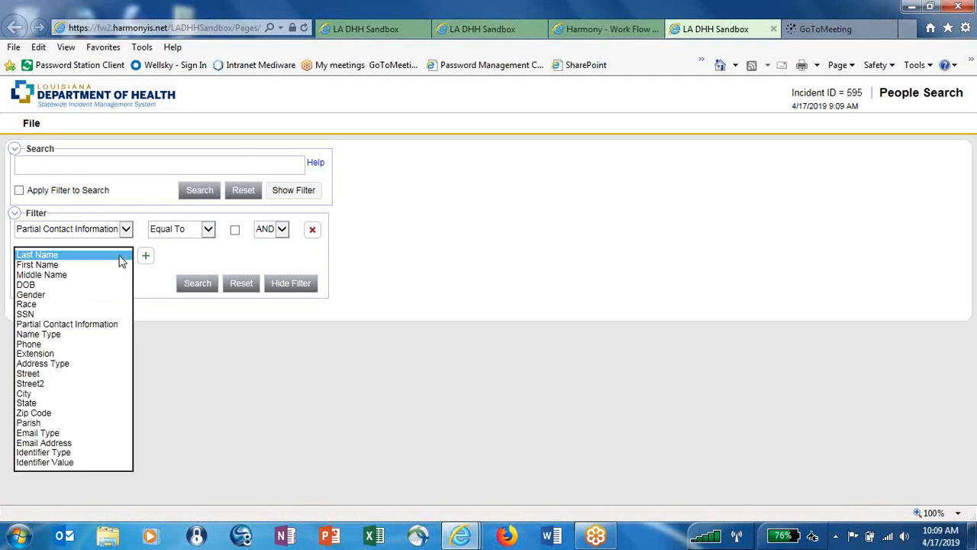
left_click(120, 258)
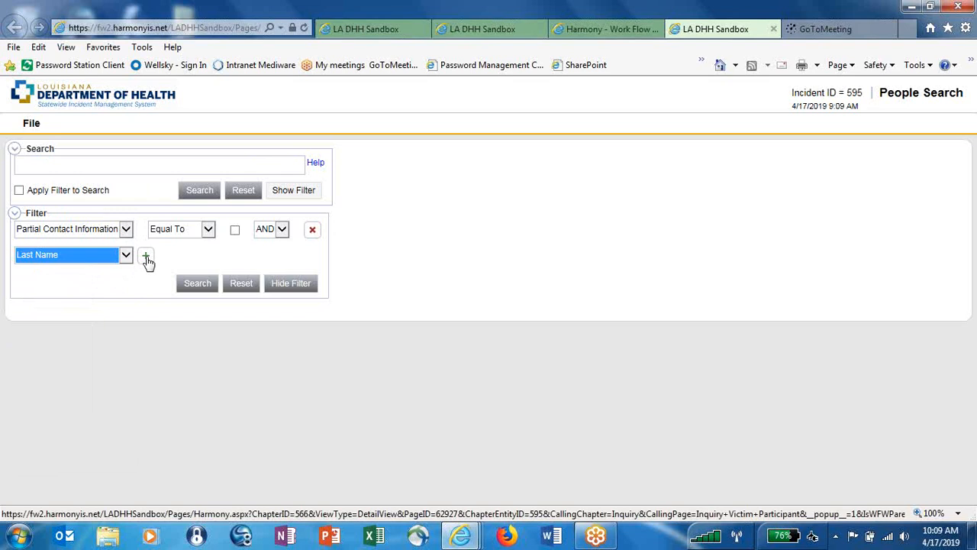
left_click(147, 260)
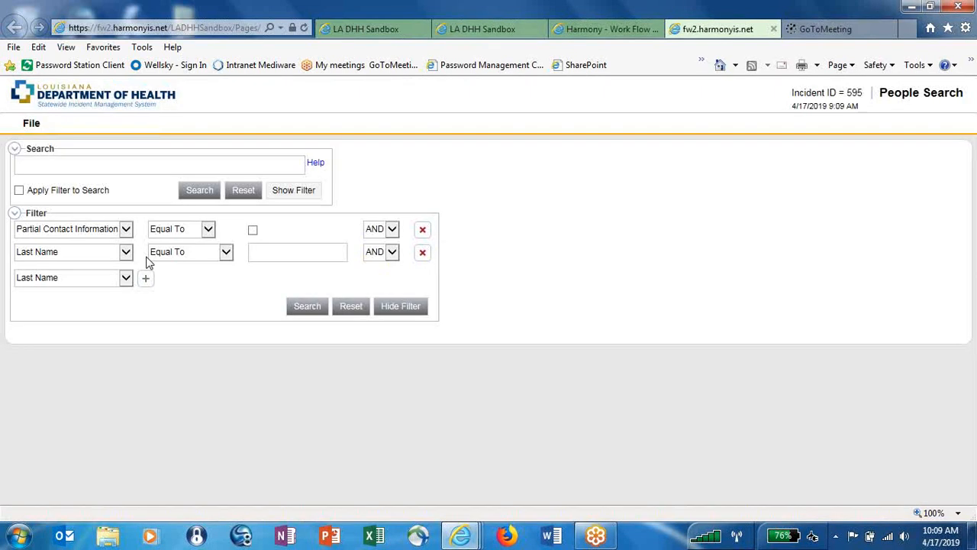
left_click(263, 255)
type("B")
type("on")
type("rgeois")
Add a First Name Begins With filter using the participant's first initial.
left_click(124, 278)
left_click(114, 288)
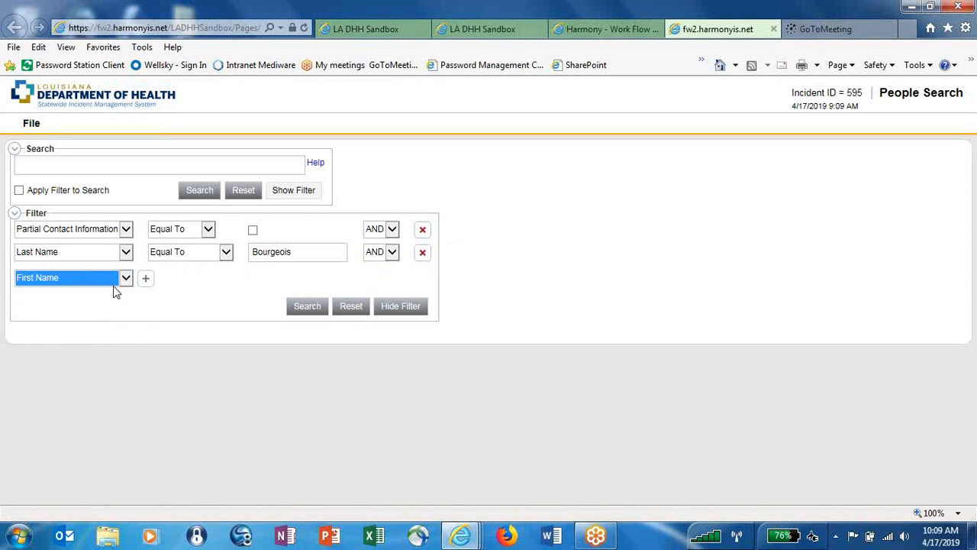
left_click(145, 280)
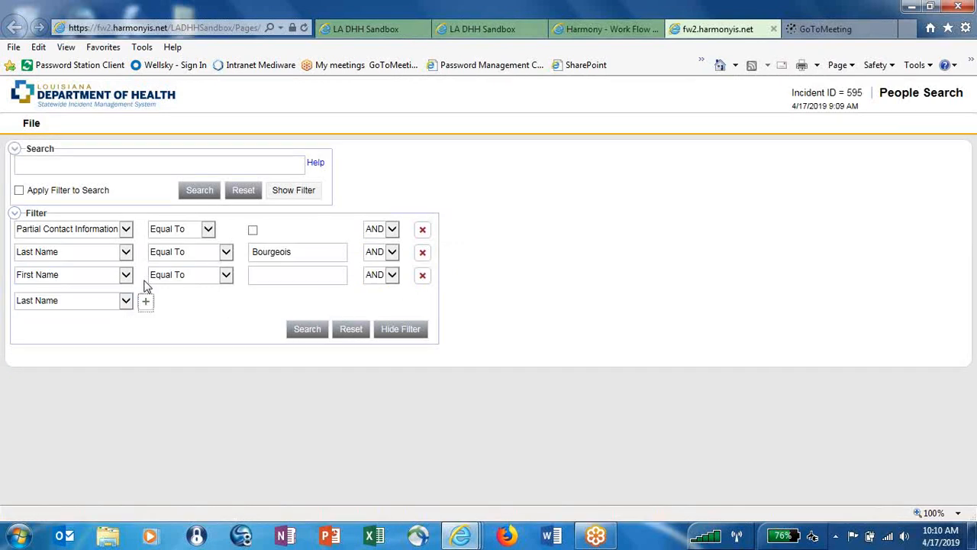
left_click(225, 276)
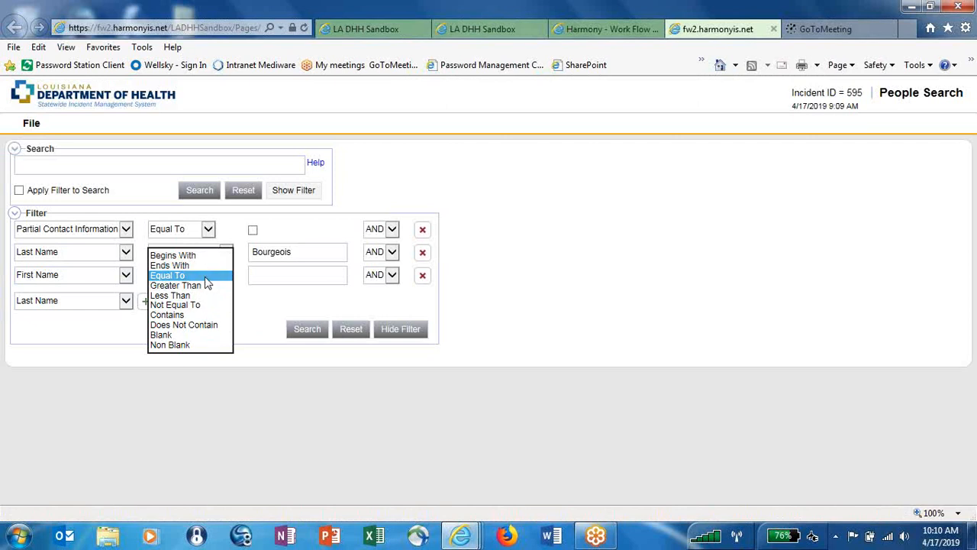
left_click(198, 255)
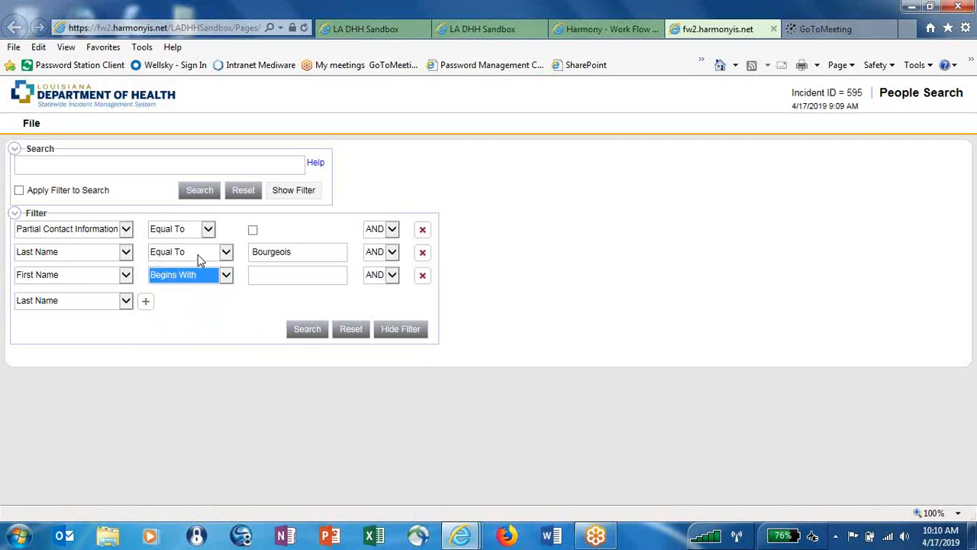
left_click(275, 282)
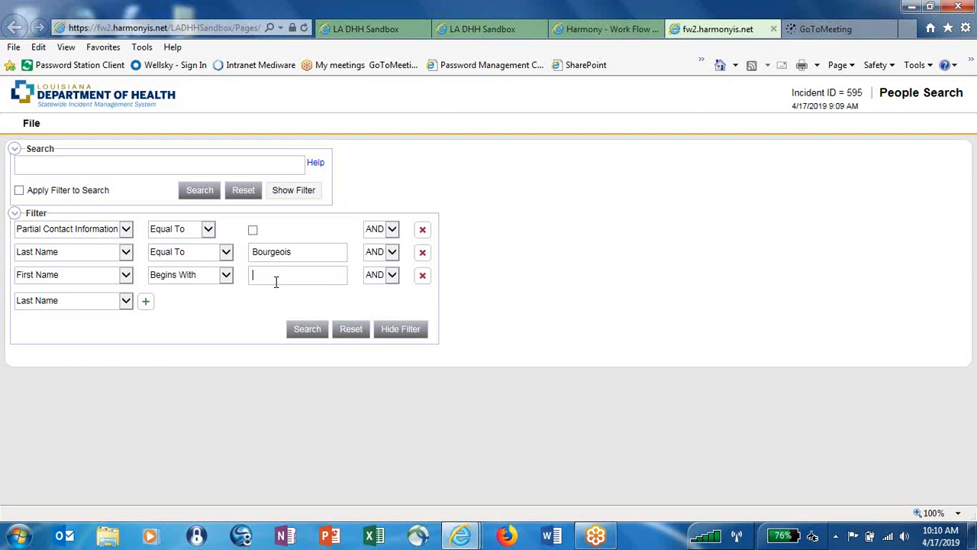
type("A")
Run the filtered people search and select the single matching person.
left_click(303, 329)
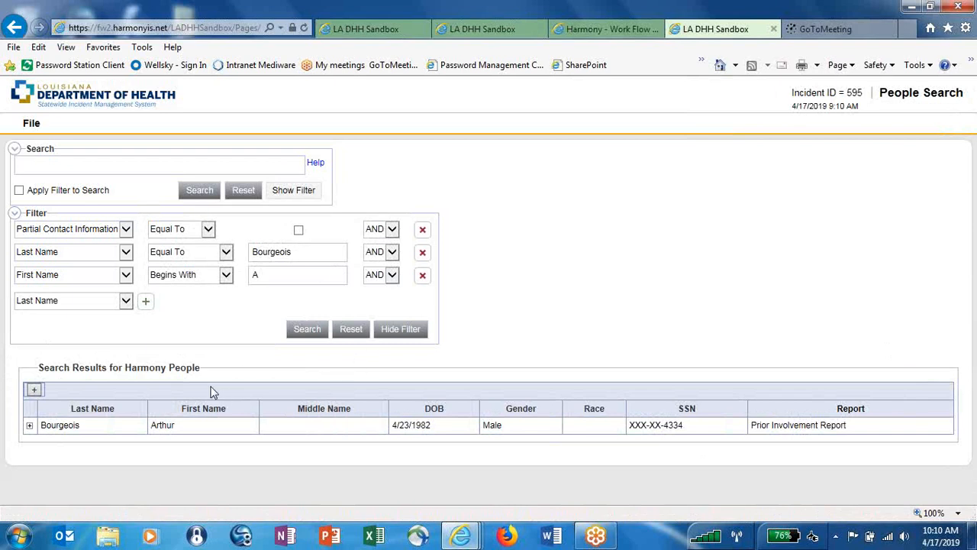
left_click(160, 428)
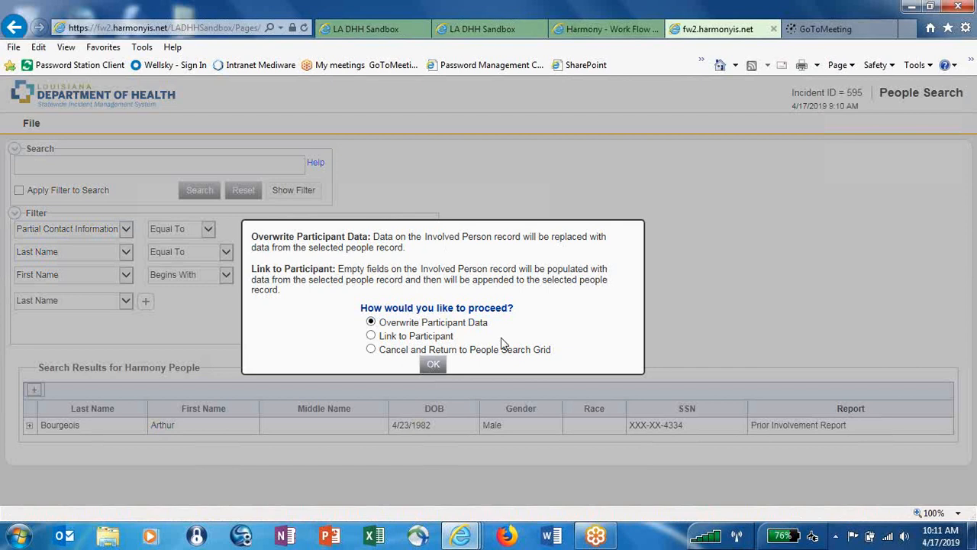
Confirm Overwrite Participant Data and review the populated Involved Person form.
left_click(433, 364)
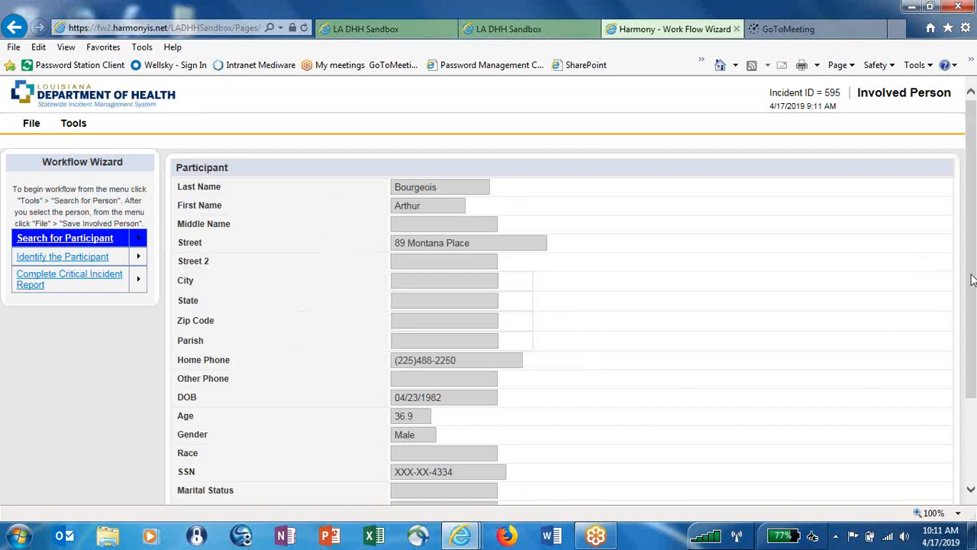
left_click_drag(971, 280, 974, 363)
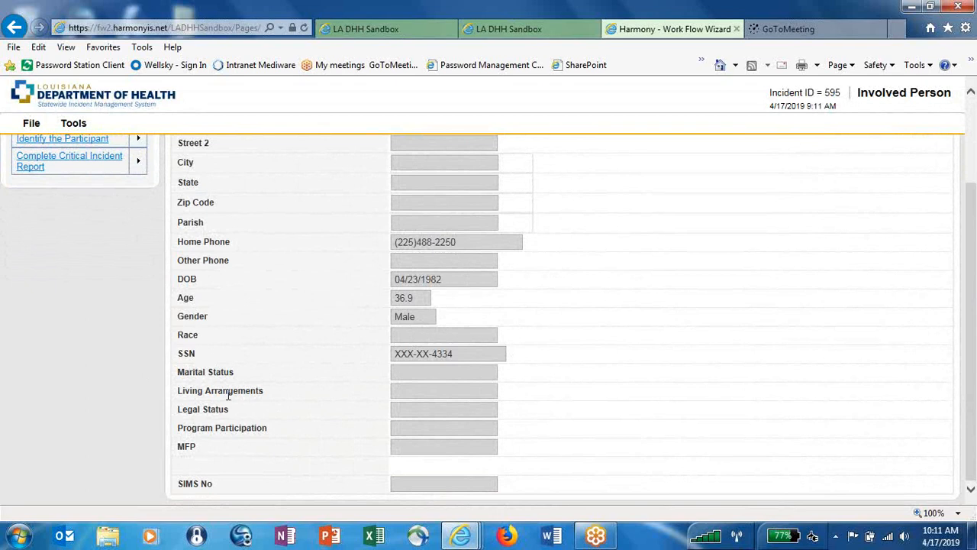
left_click_drag(973, 349, 974, 248)
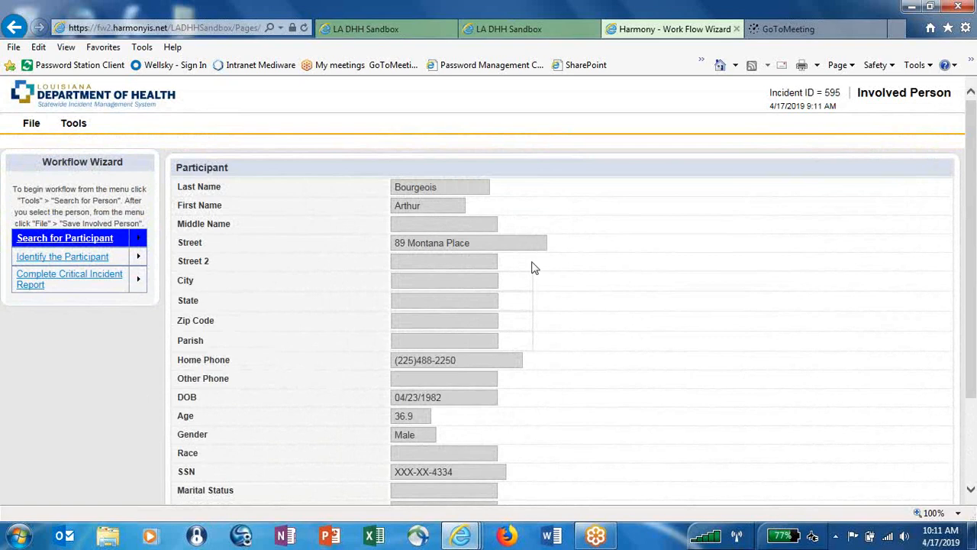
mouse_move(32, 134)
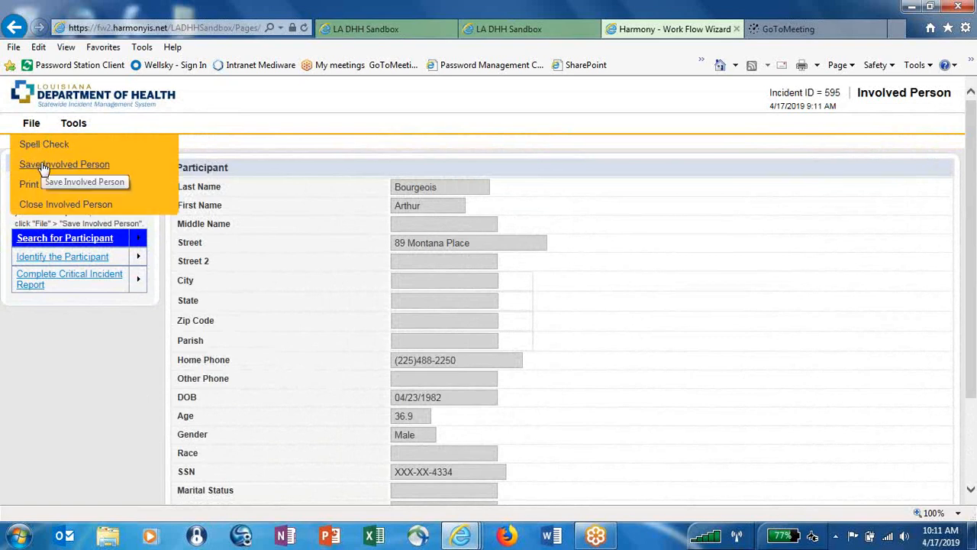
Save the involved person record and move on to the Identify the Participant step.
left_click(43, 168)
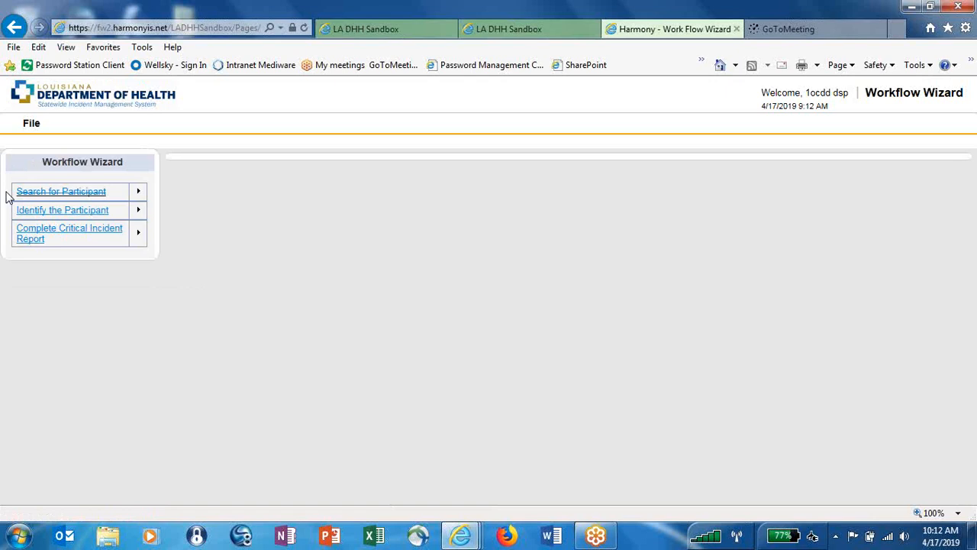
left_click_drag(6, 195, 32, 215)
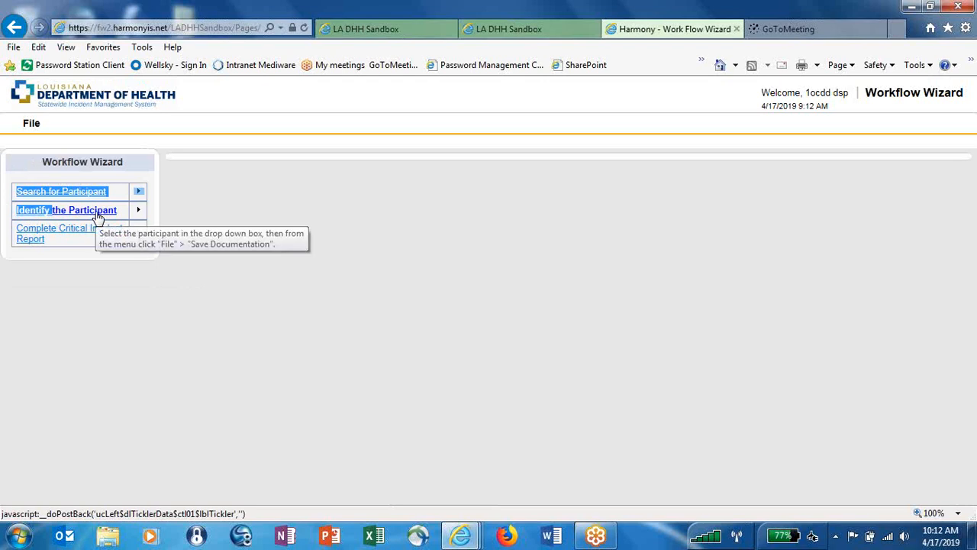
left_click(97, 217)
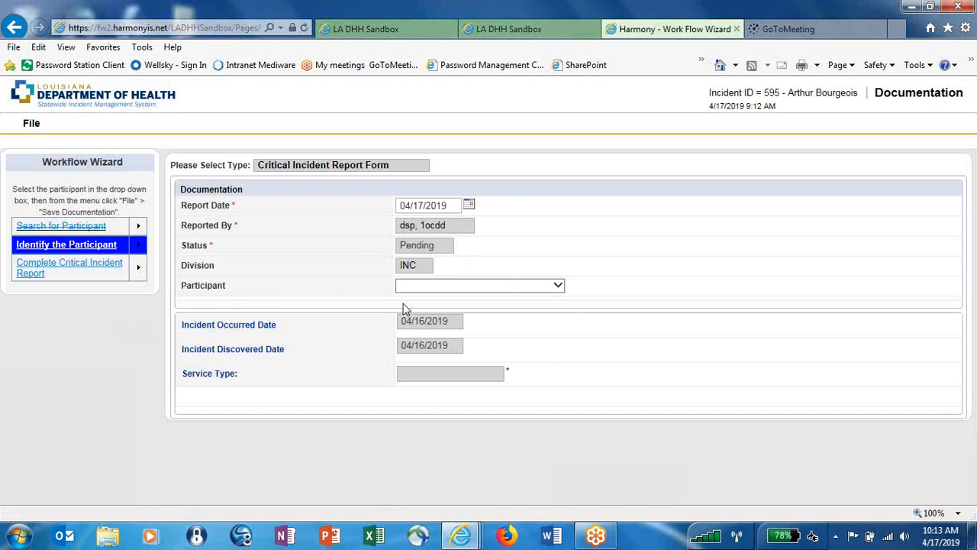
Choose the incident's involved person as the Participant on the Critical Incident Report Form documentation.
left_click(559, 287)
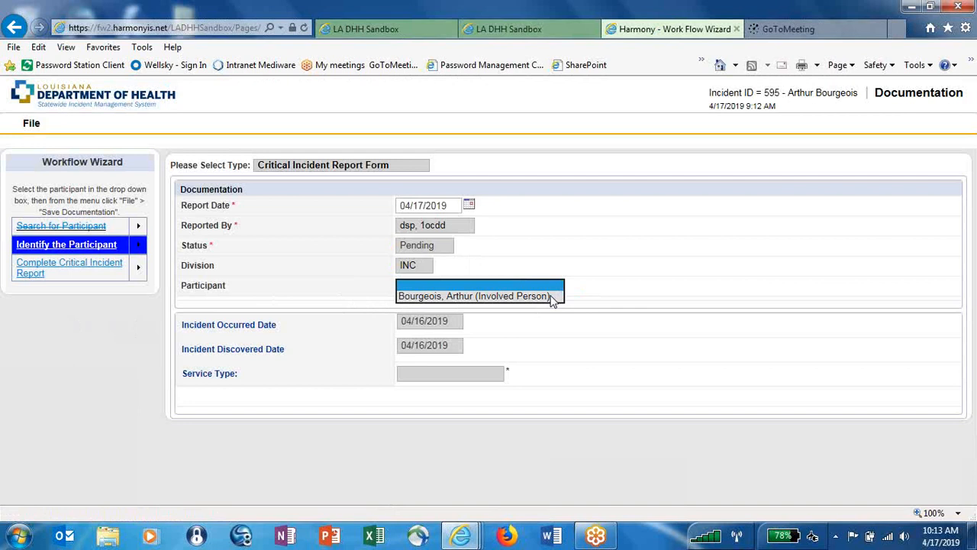
left_click(551, 296)
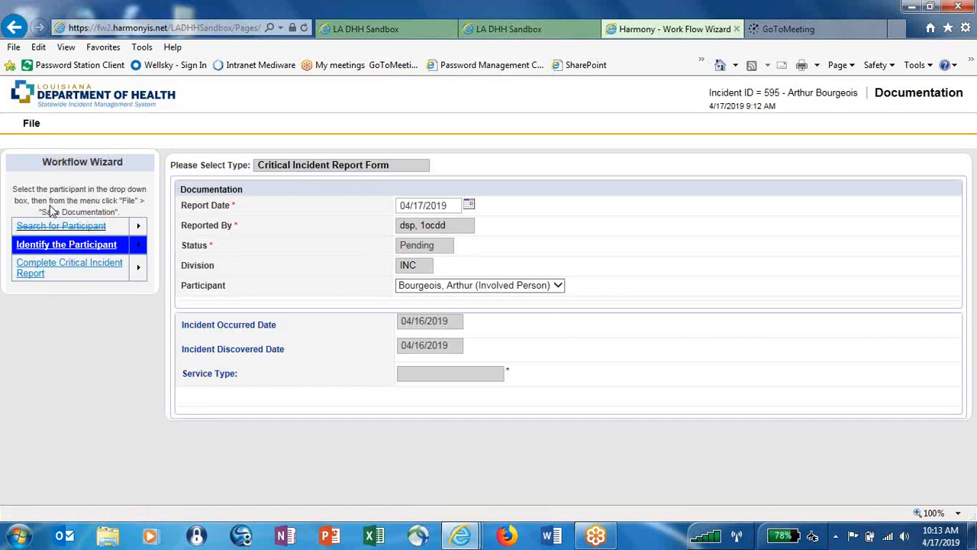
left_click(26, 128)
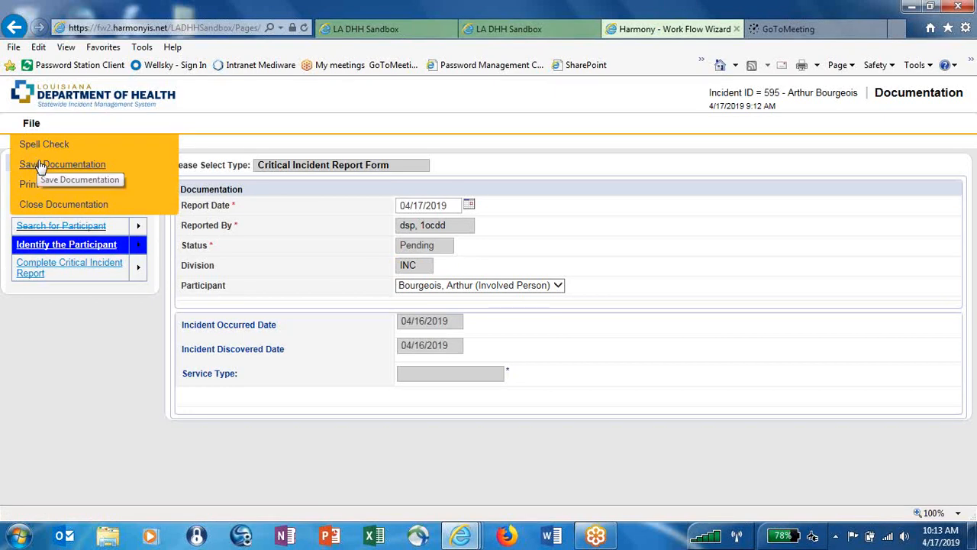
Save the participant documentation and start the Complete Critical Incident Report step.
left_click(40, 165)
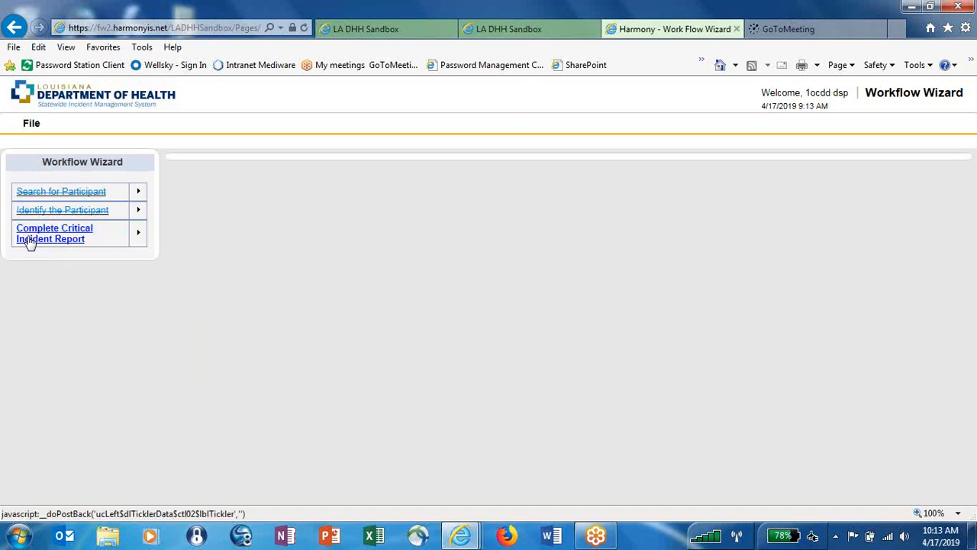
mouse_move(29, 239)
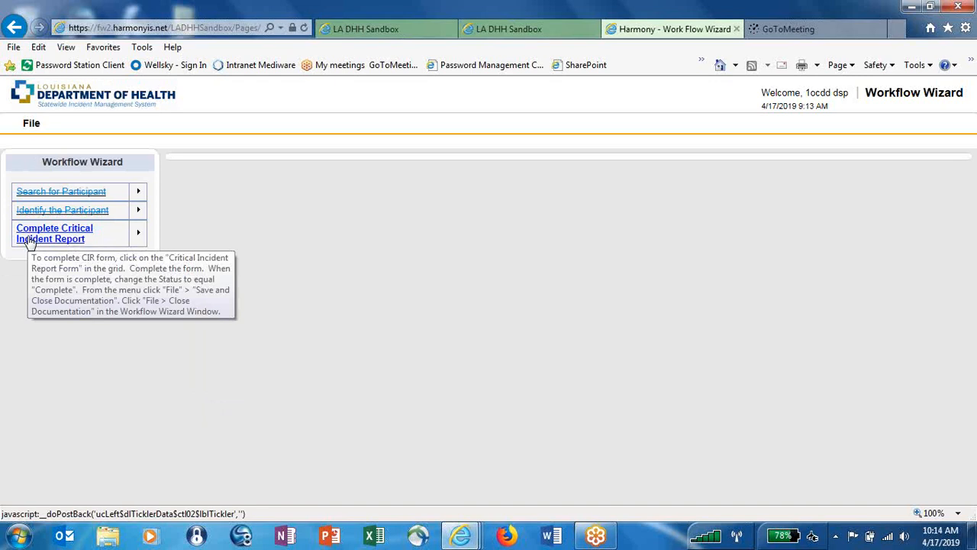
left_click(29, 239)
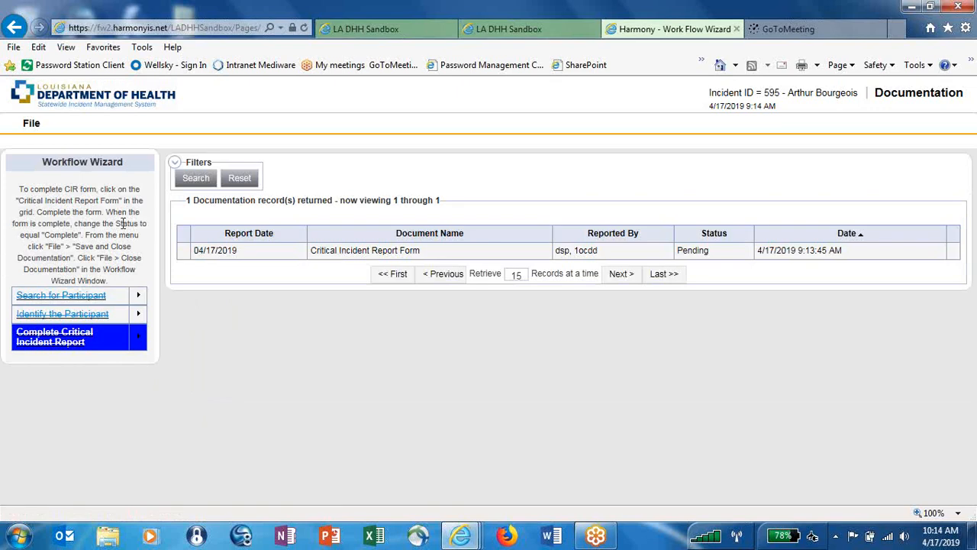
Open incident 595's pending Critical Incident Report Form and scroll through its prefilled details.
left_click(368, 251)
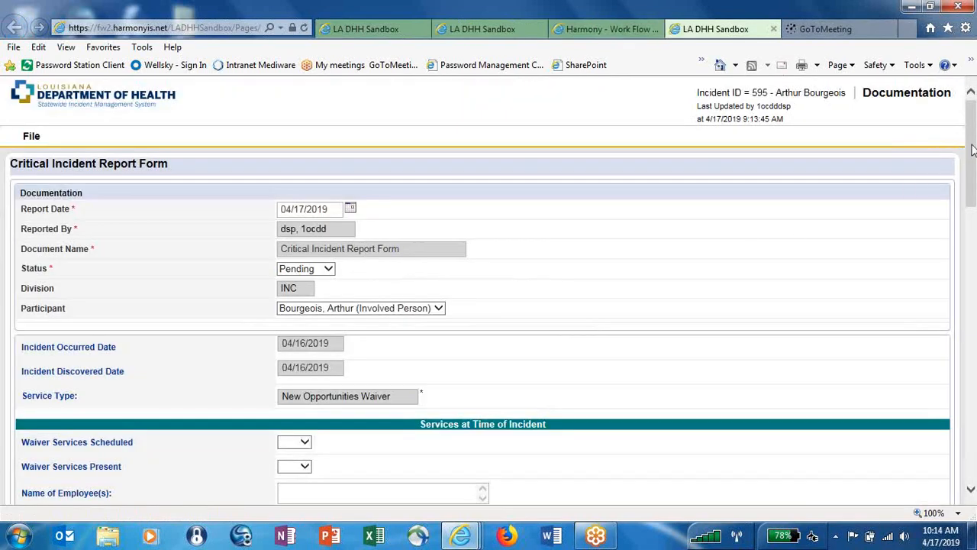
left_click_drag(972, 151, 967, 163)
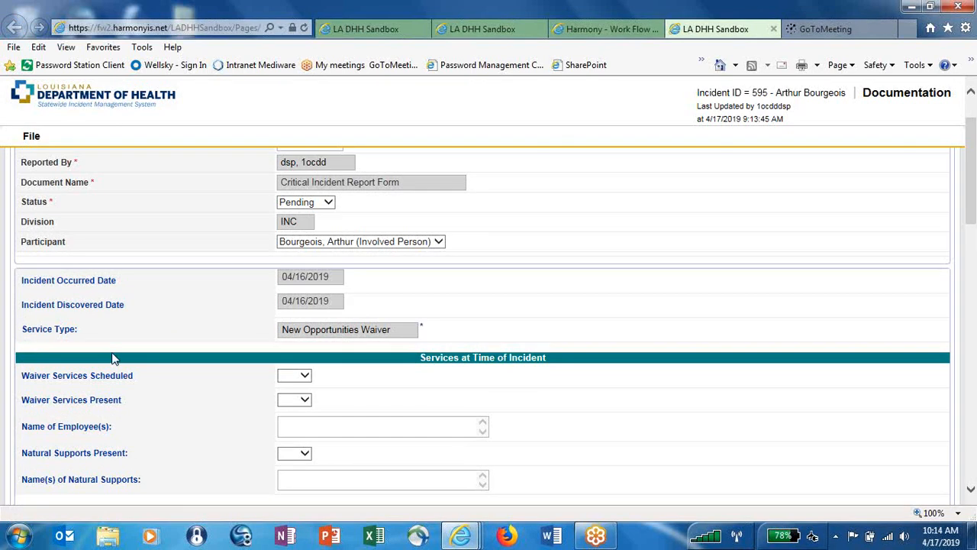
left_click_drag(974, 182, 974, 223)
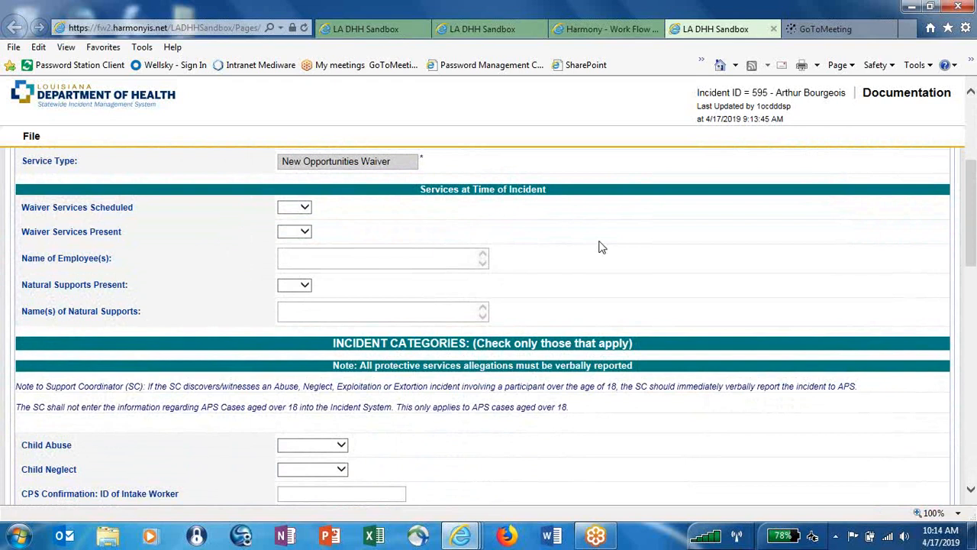
Answer Yes for Waiver Services Scheduled and Waiver Services Present, and enter the employee's name.
left_click(303, 211)
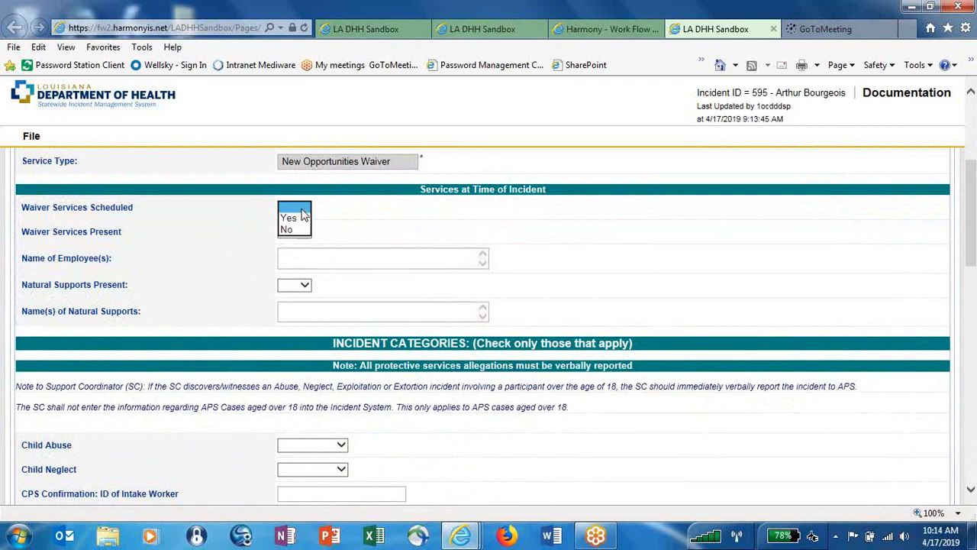
left_click(297, 220)
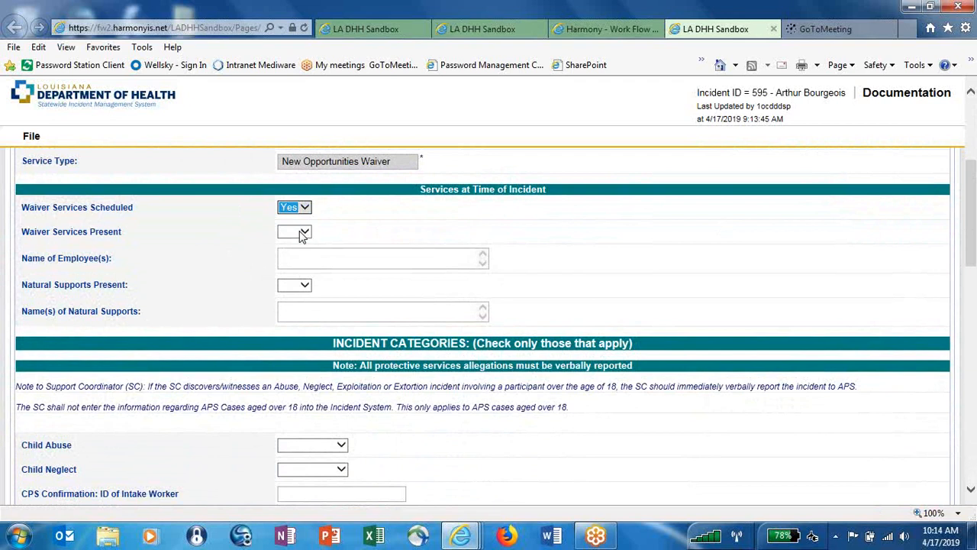
left_click(303, 232)
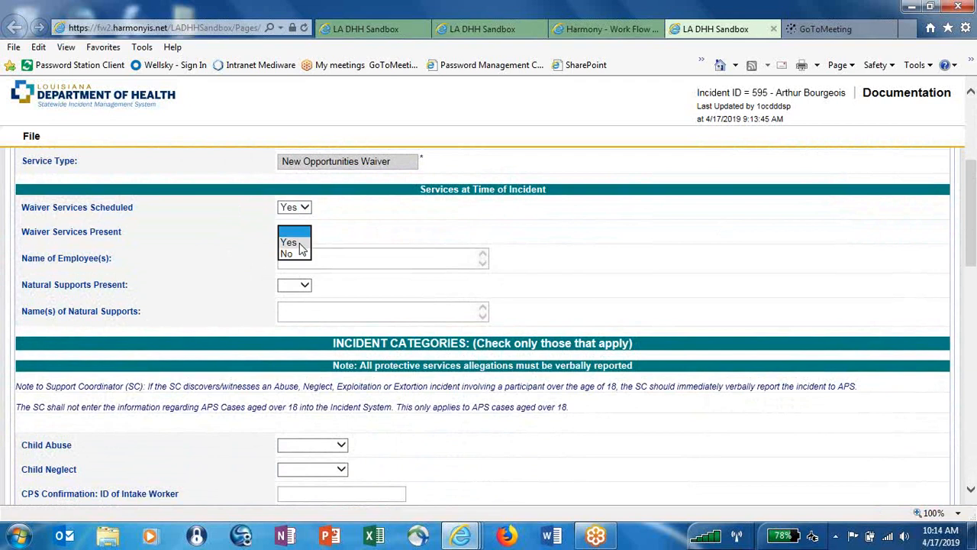
left_click(301, 242)
left_click(403, 257)
type("John Doe")
left_click_drag(972, 246, 975, 290)
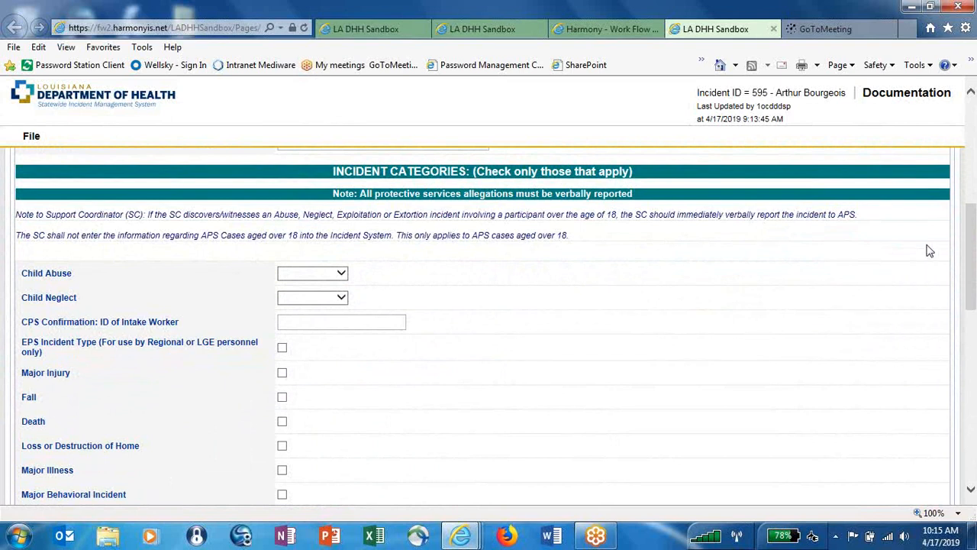
Tick Major Injury and Major Behavioral Incident under Incident Categories.
left_click_drag(973, 244, 972, 266)
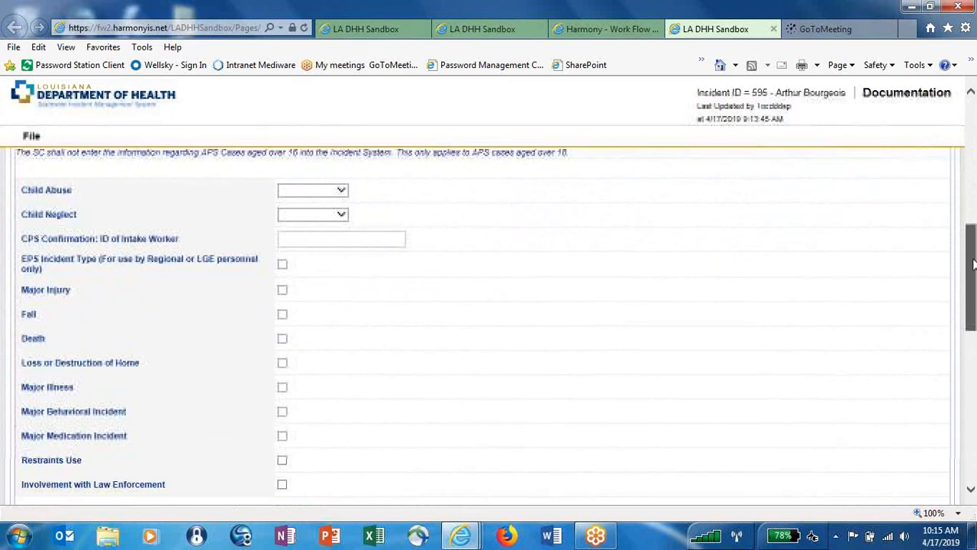
left_click(282, 285)
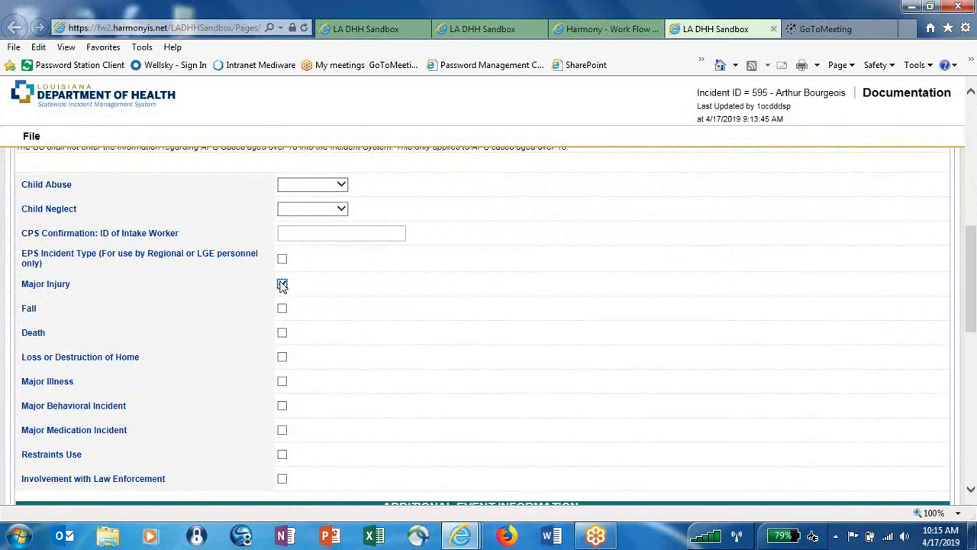
left_click(282, 406)
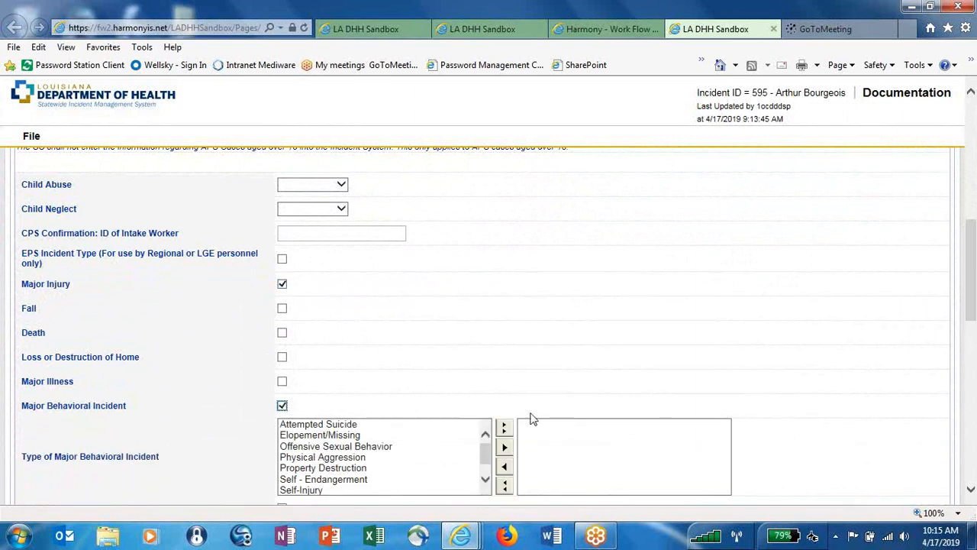
left_click_drag(973, 264, 974, 293)
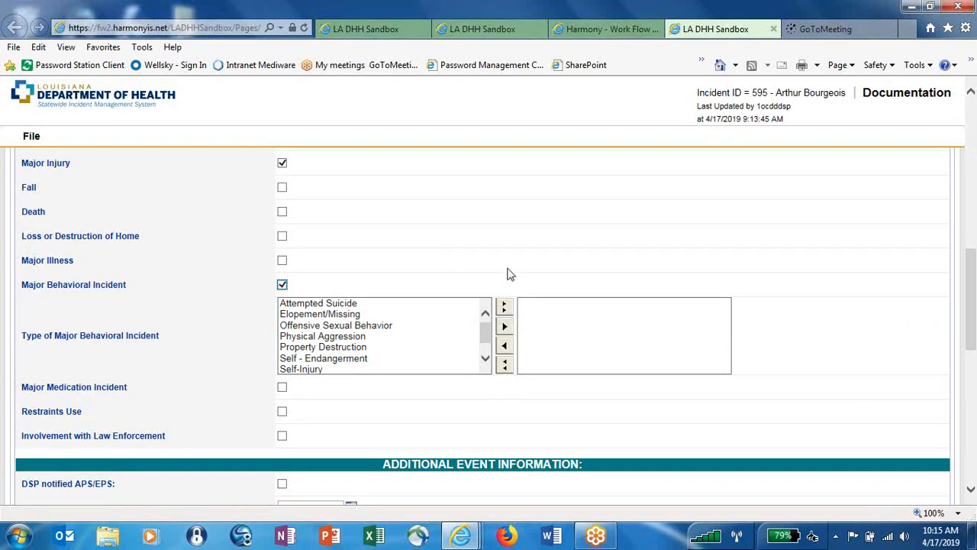
Add Attempted Suicide, Offensive Sexual Behavior and Property Destruction as behavioral types, then clear them all.
left_click(397, 309)
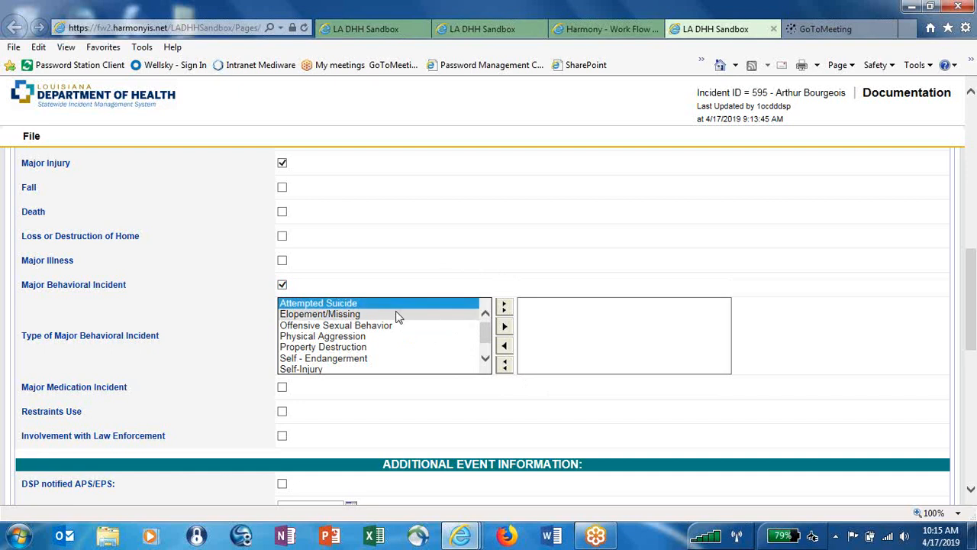
left_click(396, 327, "ctrl")
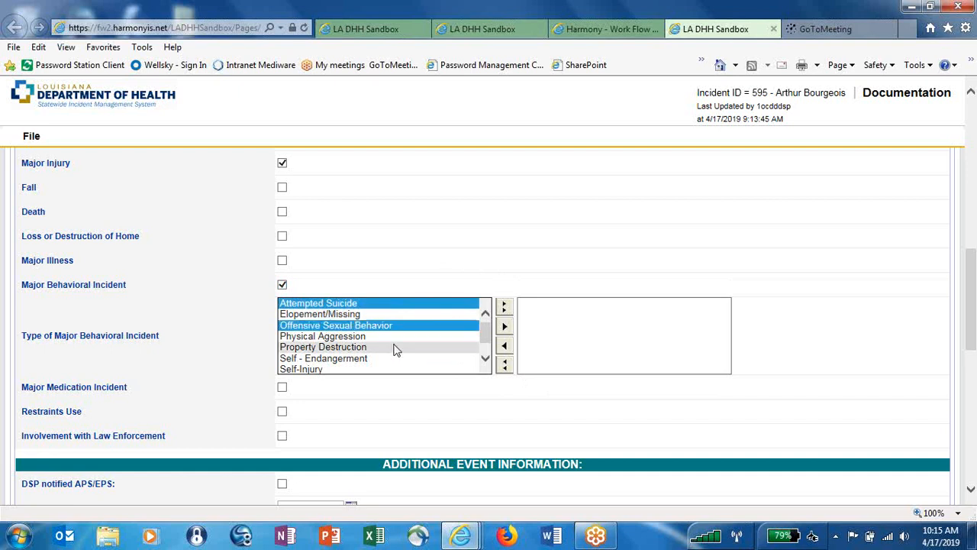
left_click(395, 348, "ctrl")
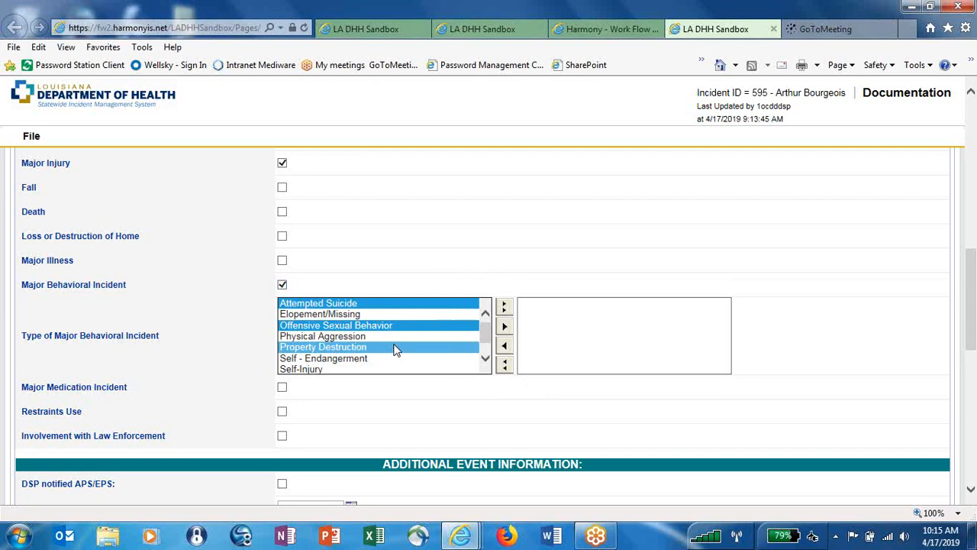
left_click(504, 328)
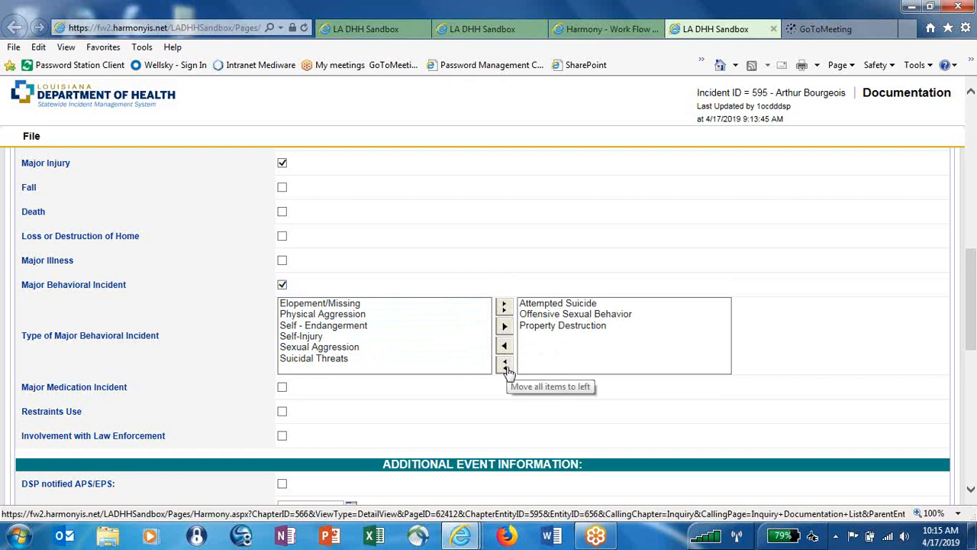
left_click(506, 370)
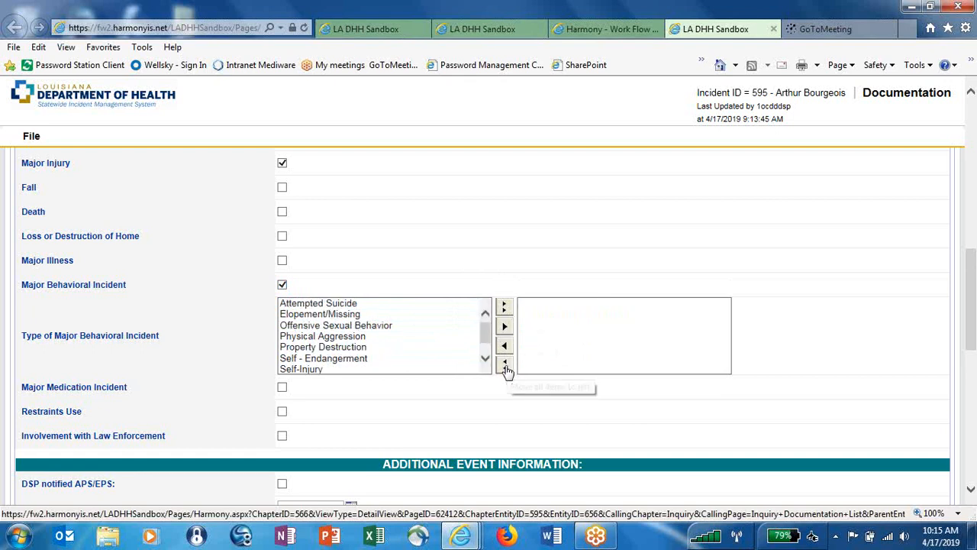
Move Elopement/Missing and Self - Endangerment into the chosen Major Behavioral Incident types.
left_click(369, 314)
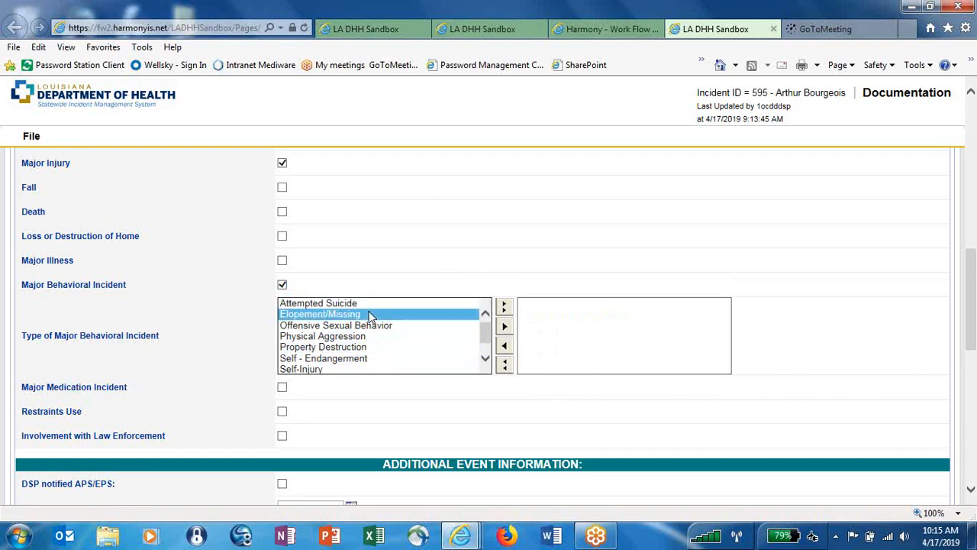
left_click(370, 358, "ctrl")
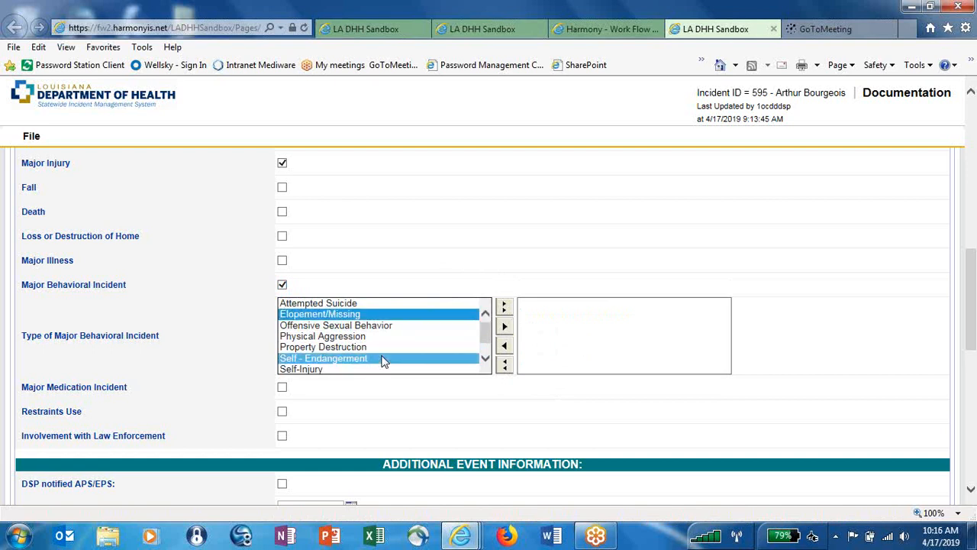
left_click(504, 326)
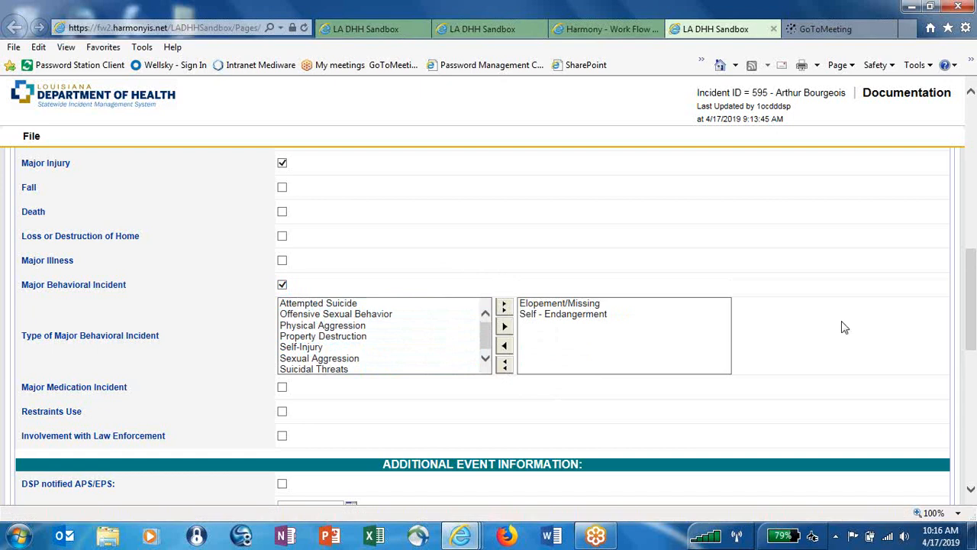
Check DSP notified Law Enforcement with date 04/16/2019 and time 11:00 AM.
left_click_drag(972, 314, 973, 372)
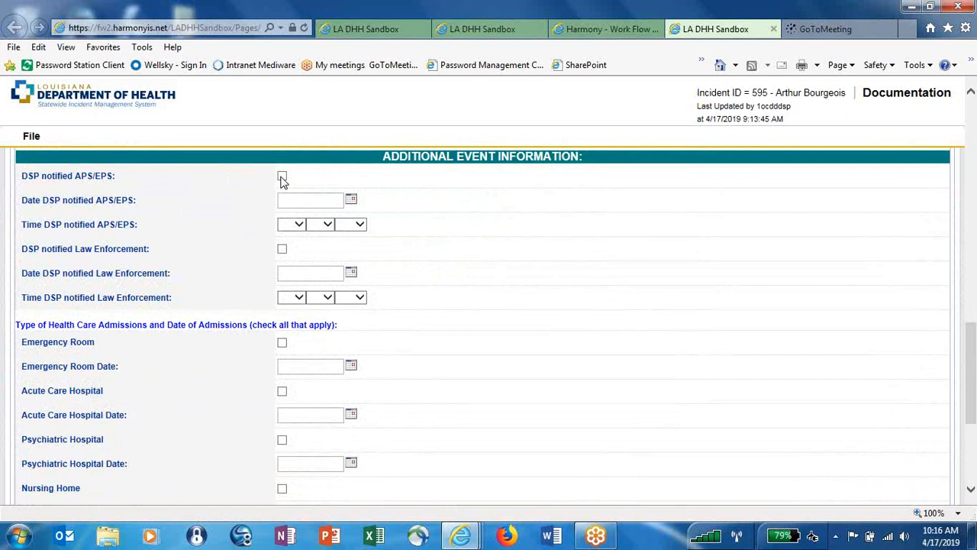
left_click(281, 249)
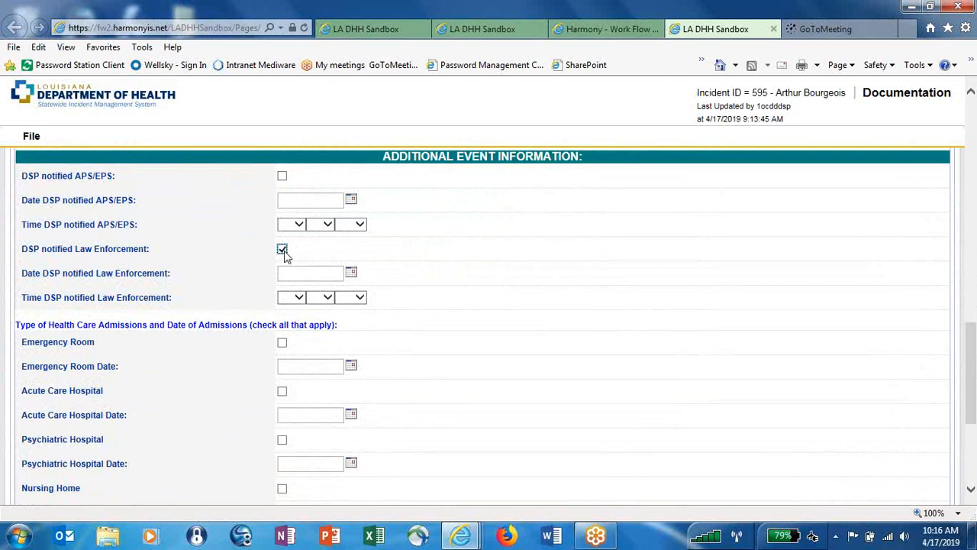
left_click(351, 275)
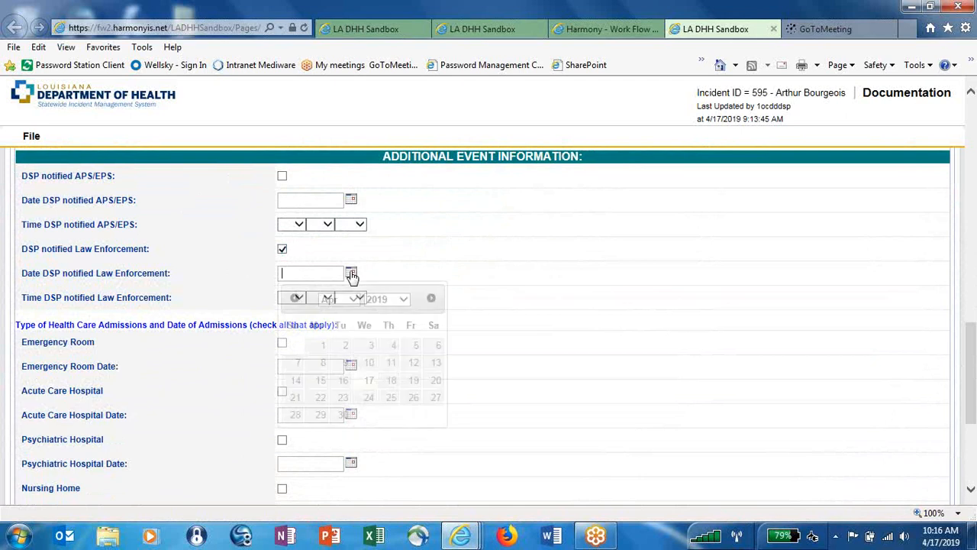
left_click(335, 383)
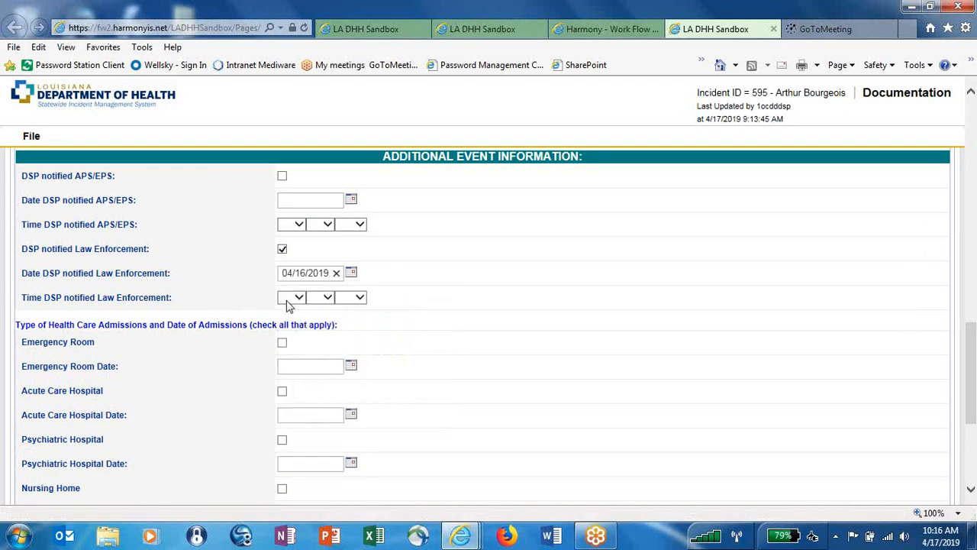
left_click(290, 299)
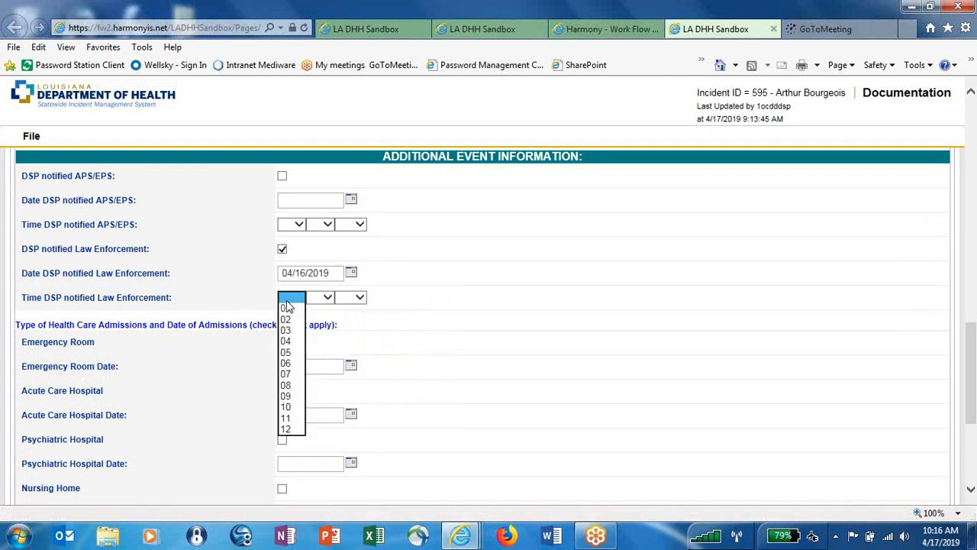
left_click(288, 417)
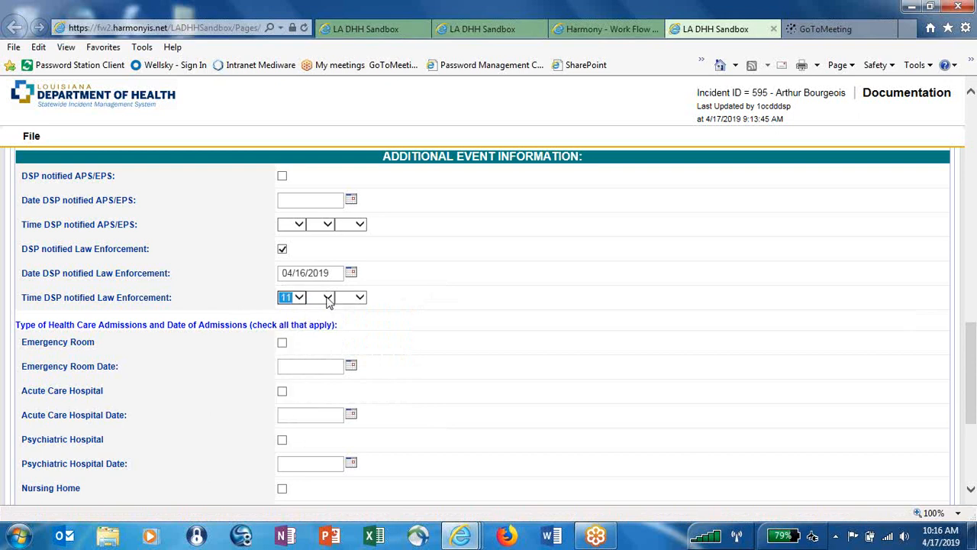
left_click(326, 299)
left_click(314, 200)
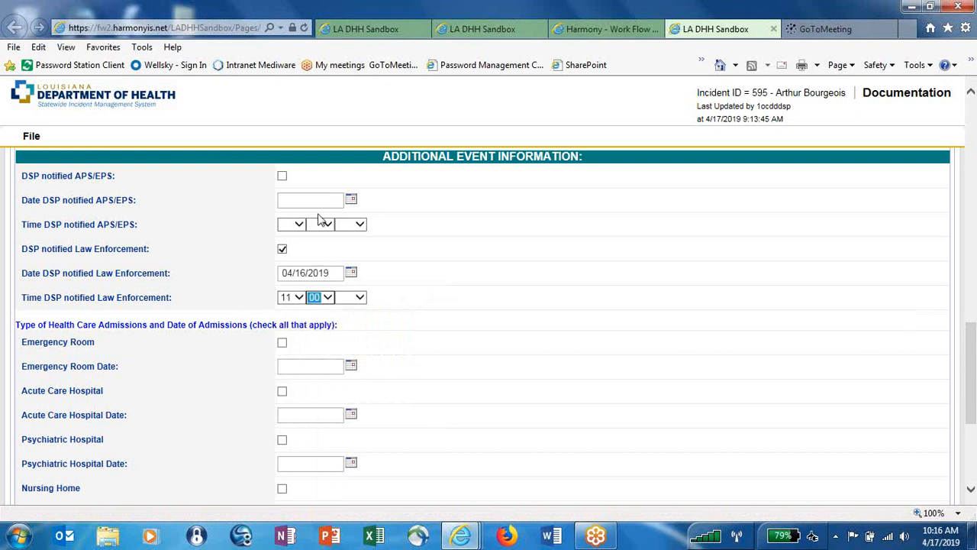
left_click(357, 298)
left_click(356, 309)
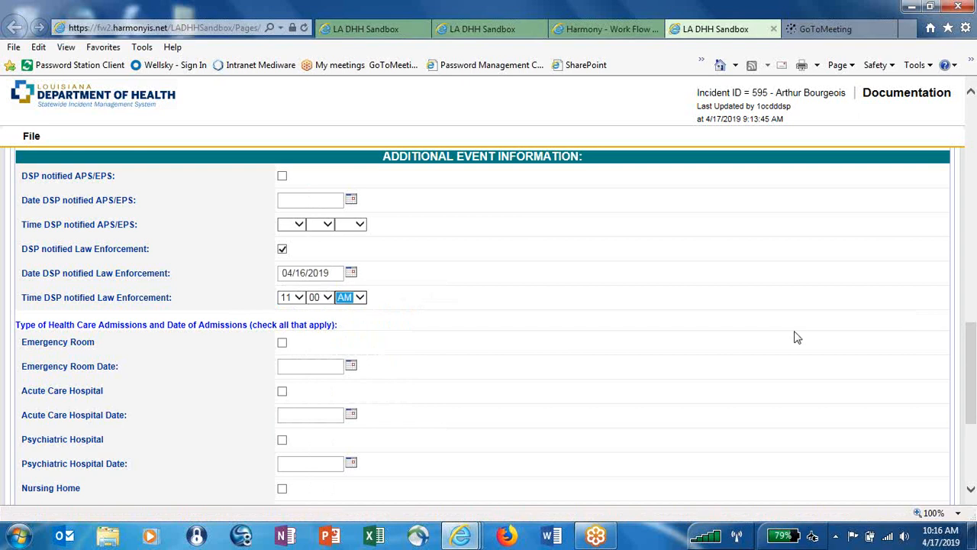
left_click_drag(975, 345, 975, 413)
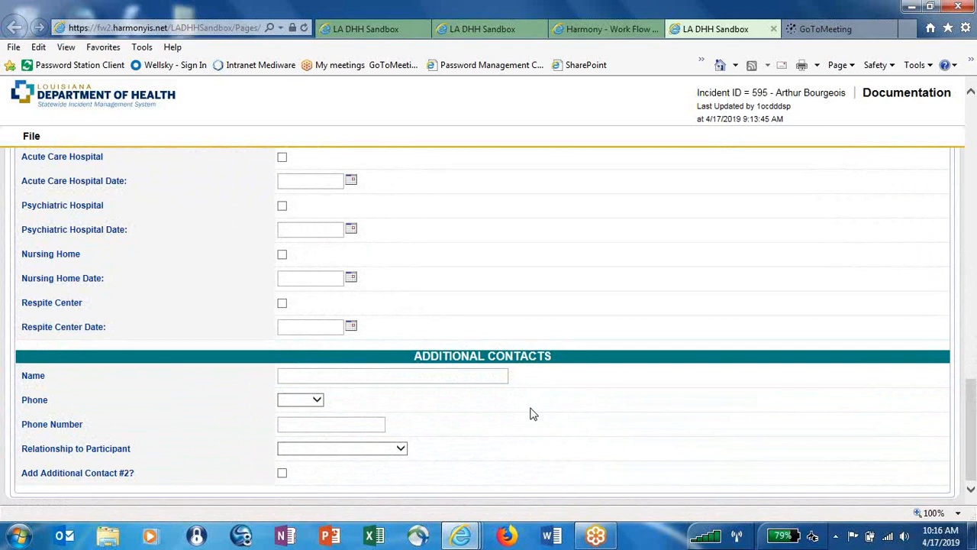
Fill in the first additional contact's name, Mobile phone number and Family Member/Relative relationship.
left_click(381, 376)
left_click(311, 400)
left_click(295, 422)
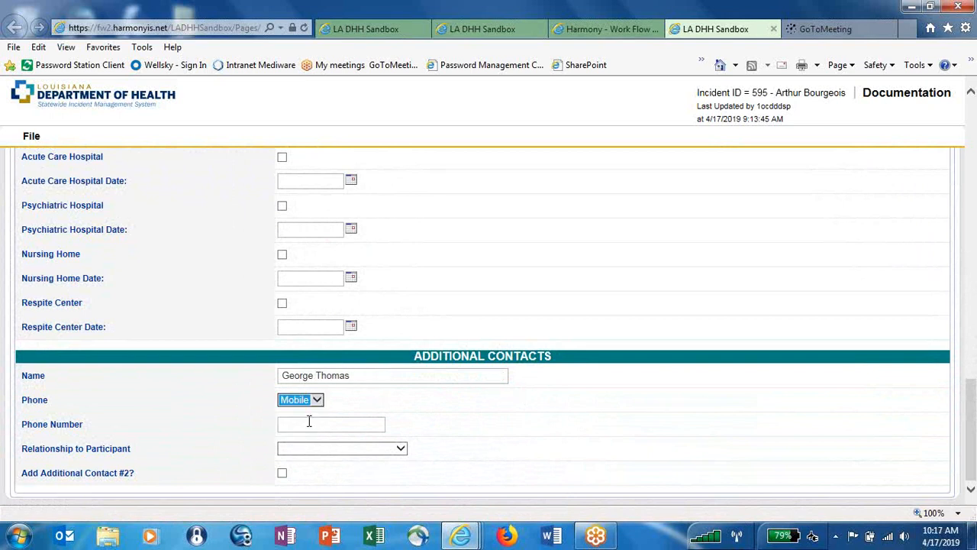
left_click(311, 426)
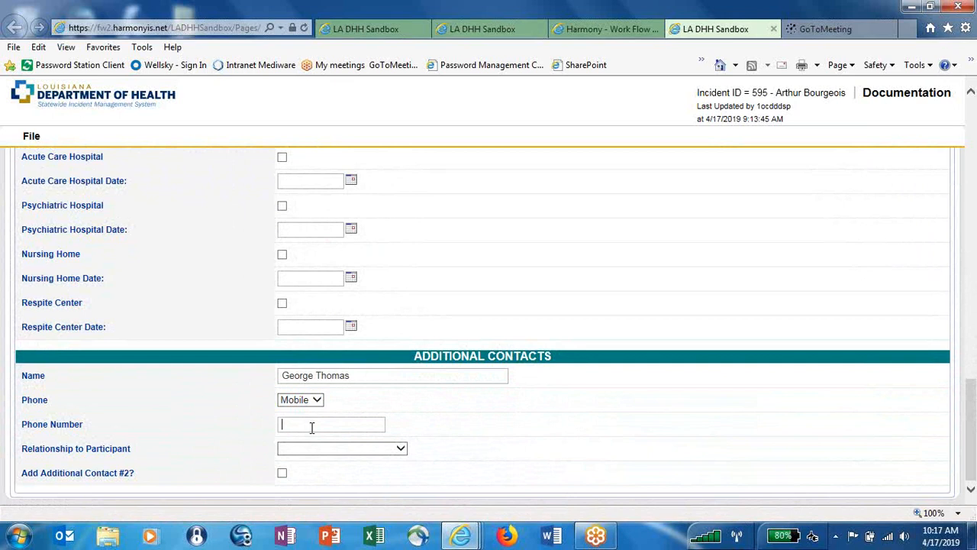
type("225)444-3333")
left_click(345, 450)
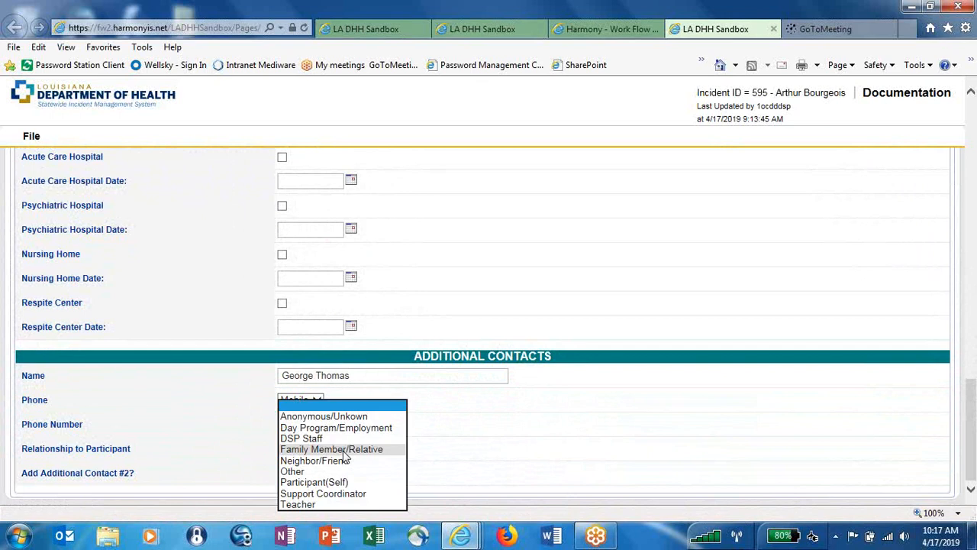
left_click(345, 450)
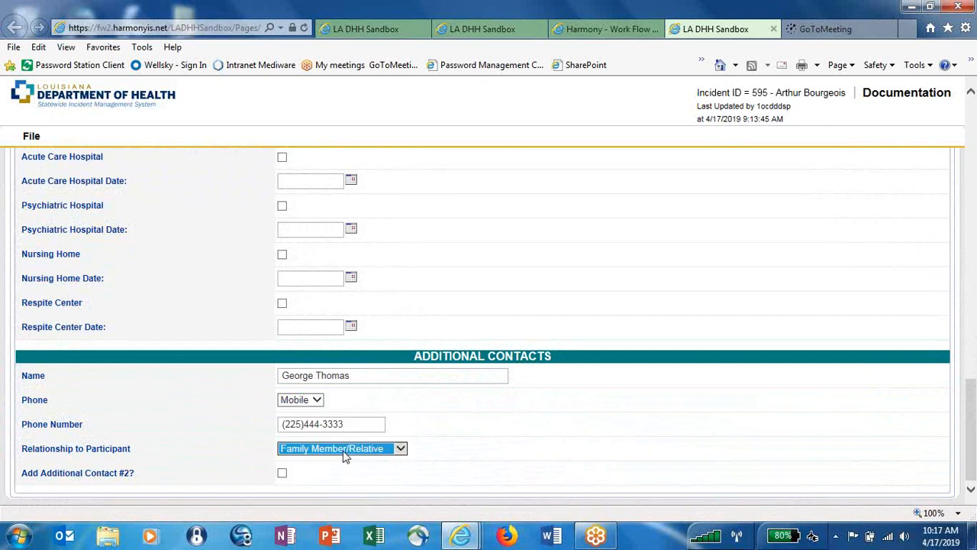
Add Additional Contact #2 with a relative's name, Mobile phone number and Family Member/Relative relationship.
left_click(283, 474)
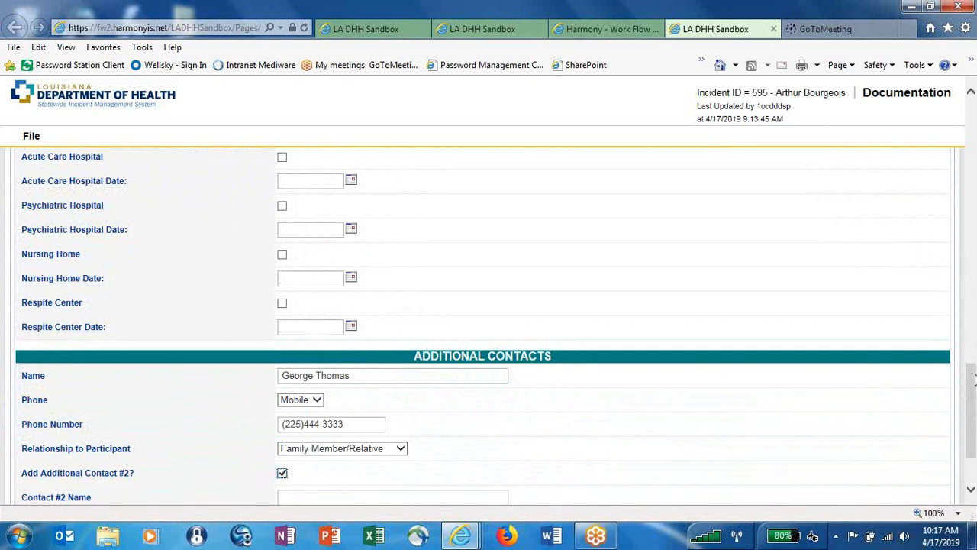
left_click_drag(974, 374, 974, 407)
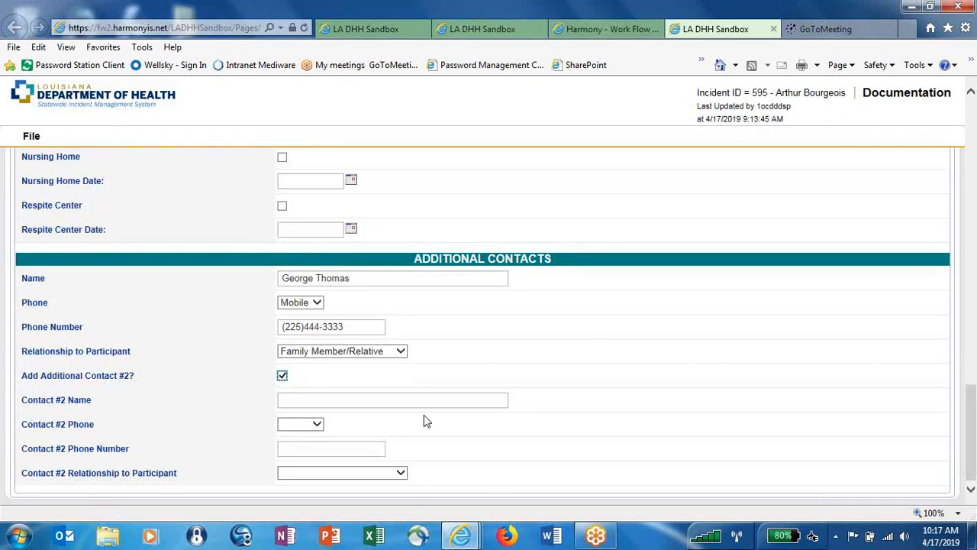
left_click(387, 400)
left_click(314, 425)
left_click(313, 447)
left_click(319, 450)
type("(225")
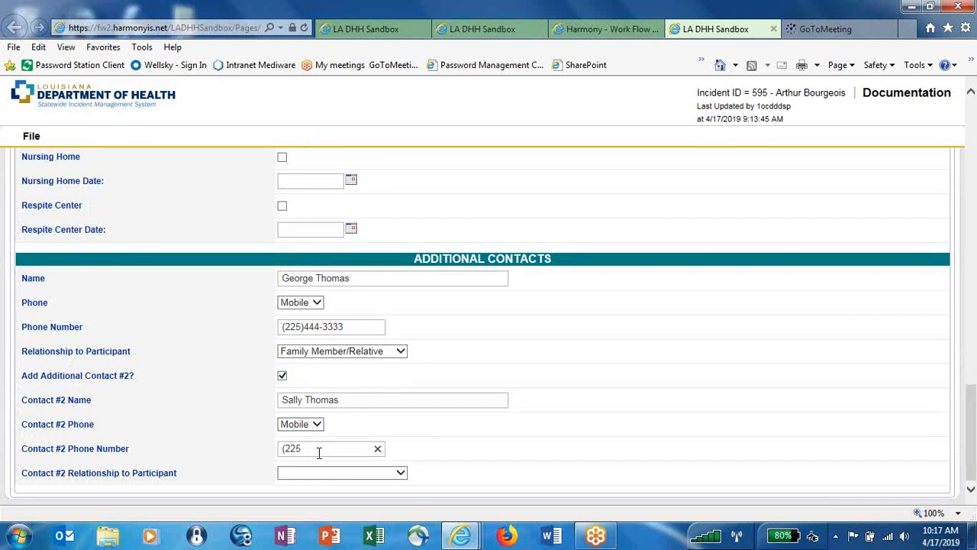
type(")444-4444")
left_click(350, 473)
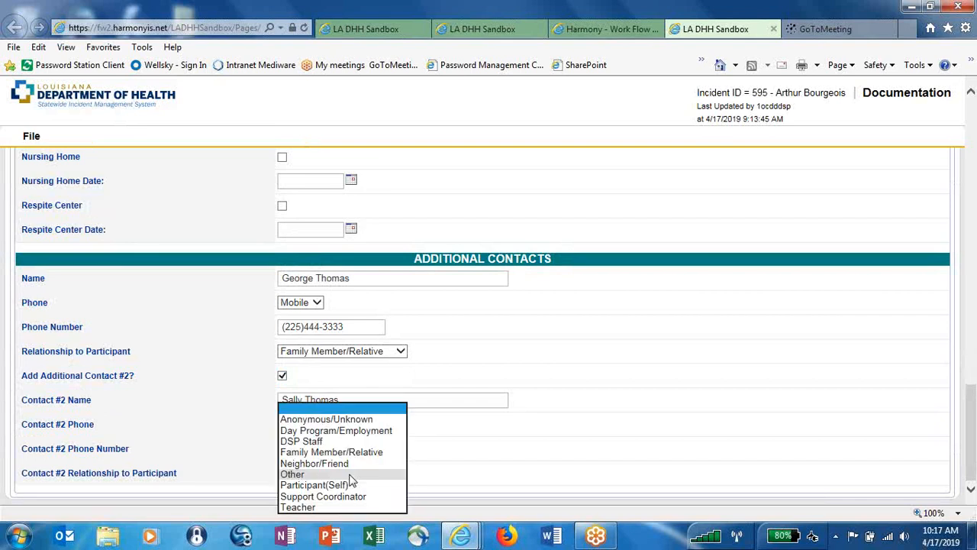
left_click(353, 452)
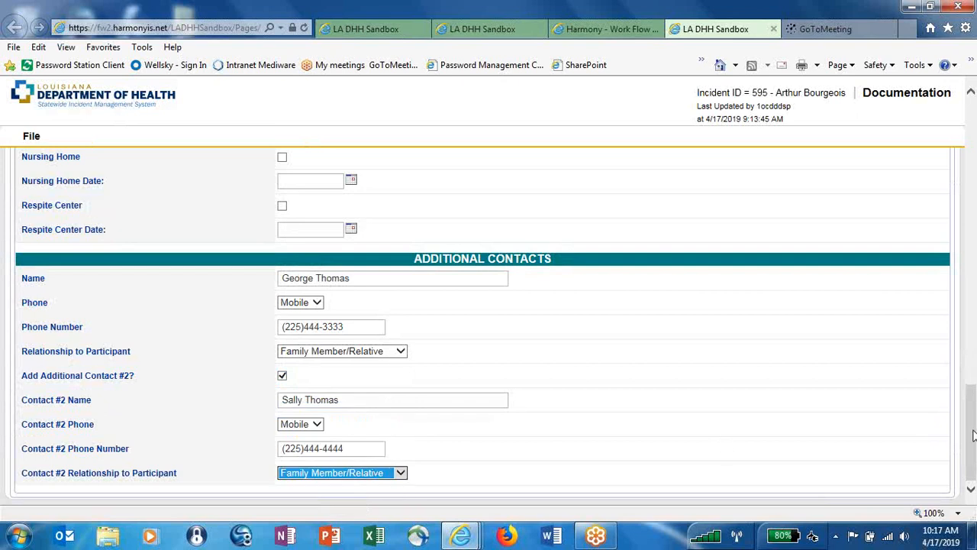
left_click_drag(973, 435, 961, 125)
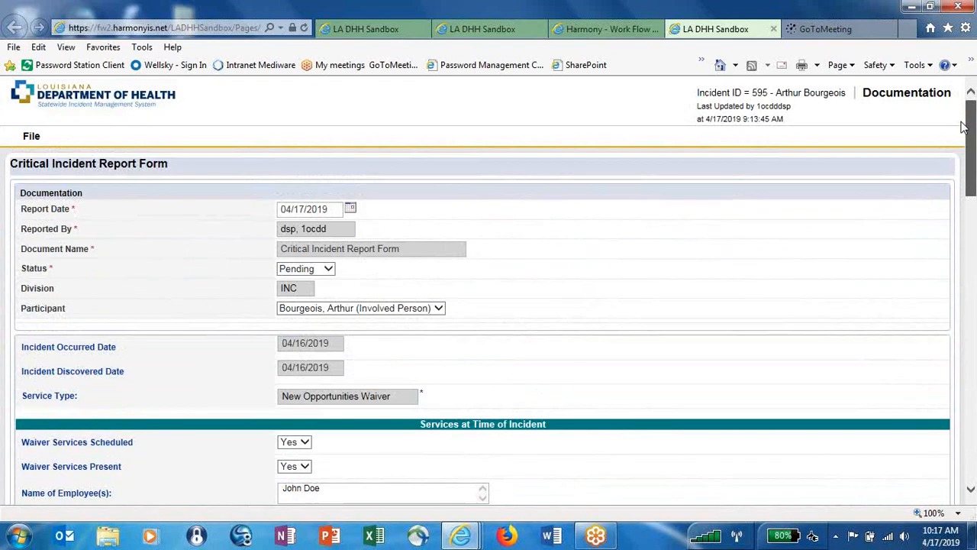
Set the report Status to Complete, save and close the form, and confirm the success message.
left_click(328, 271)
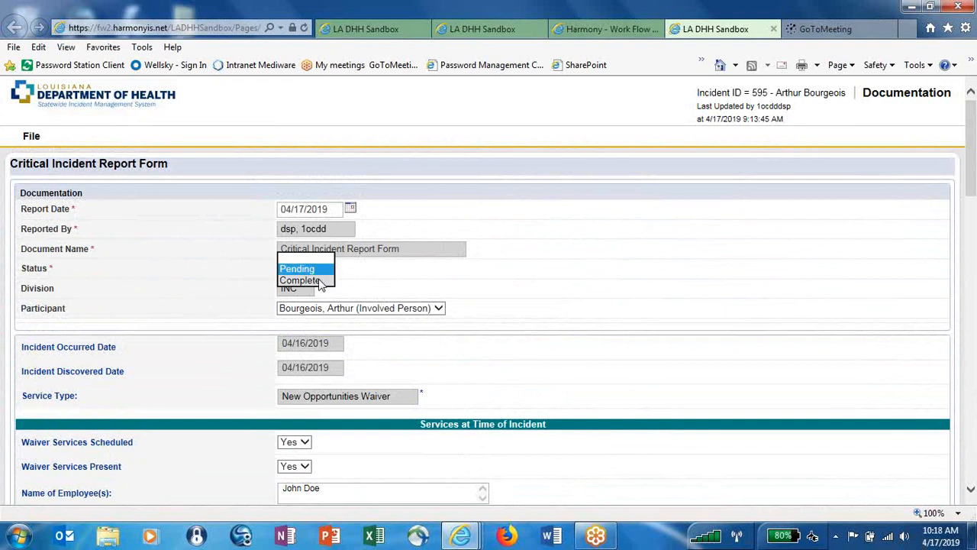
left_click(319, 280)
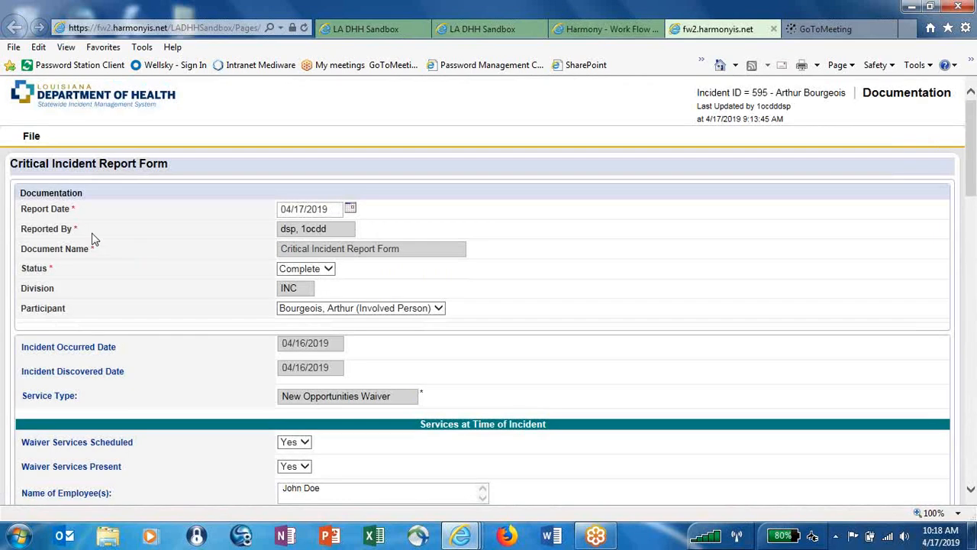
left_click(32, 139)
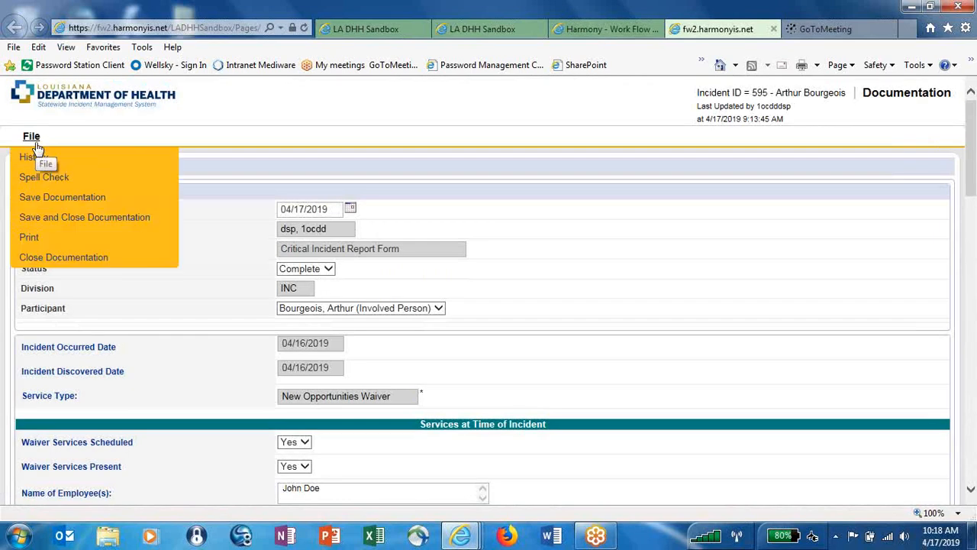
left_click(81, 219)
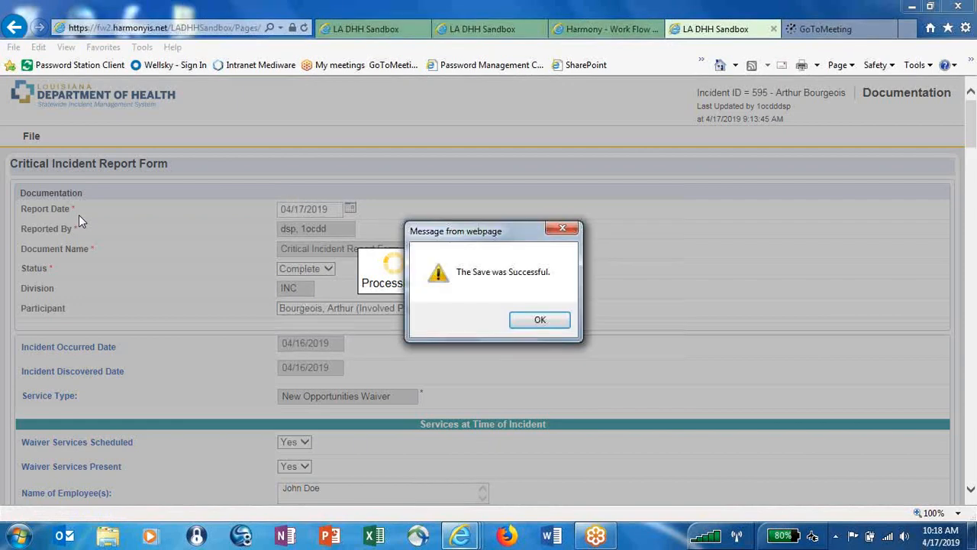
left_click(531, 319)
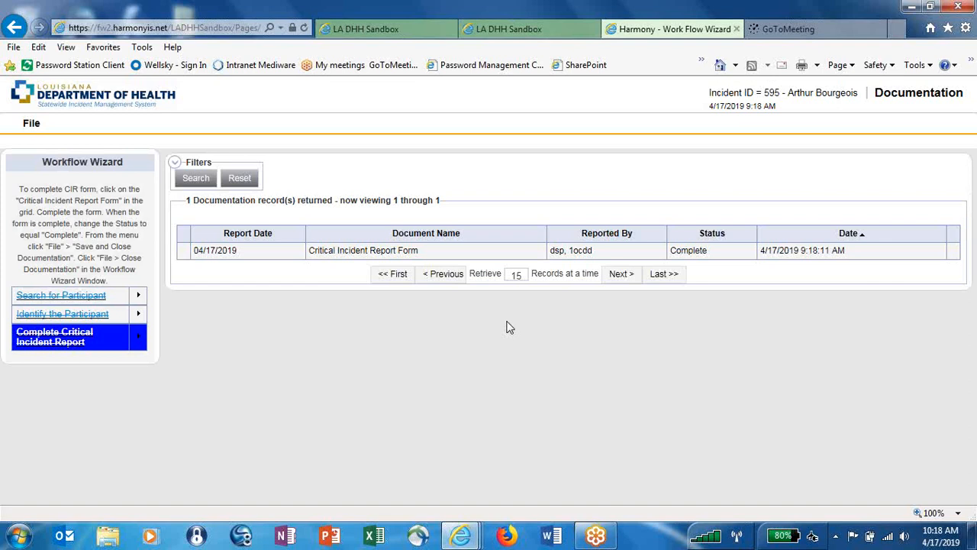
Close the documentation page, then the workflow wizard, to get back to incident 595's event information.
left_click(34, 125)
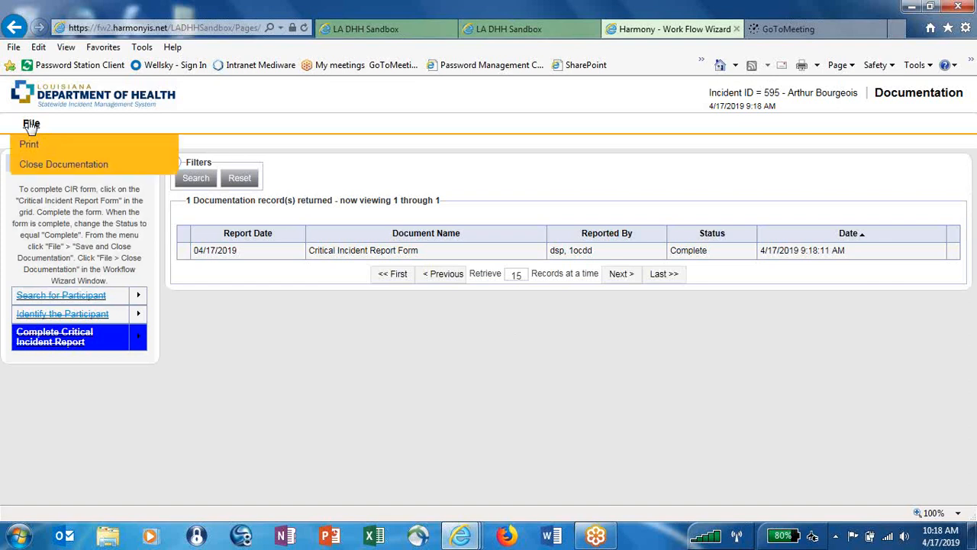
left_click(36, 165)
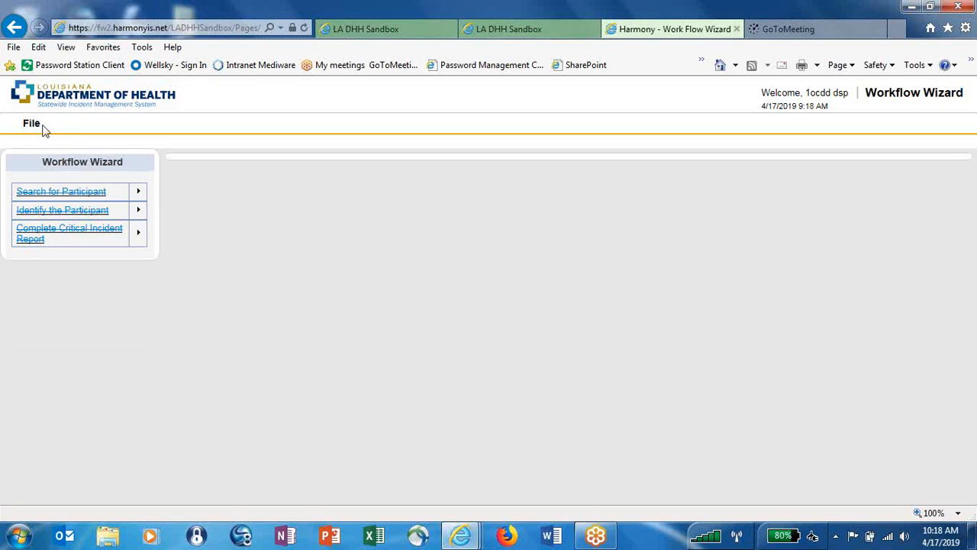
left_click(42, 127)
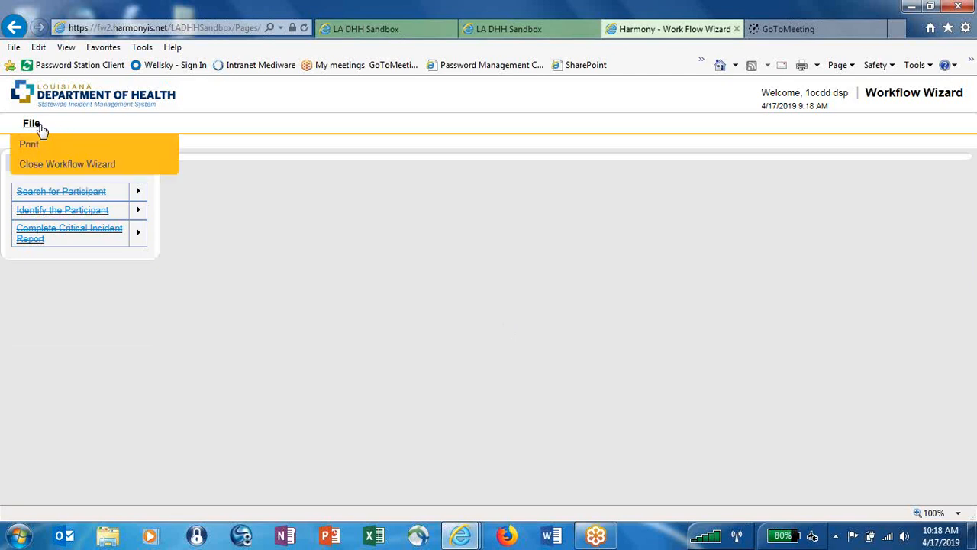
left_click(44, 169)
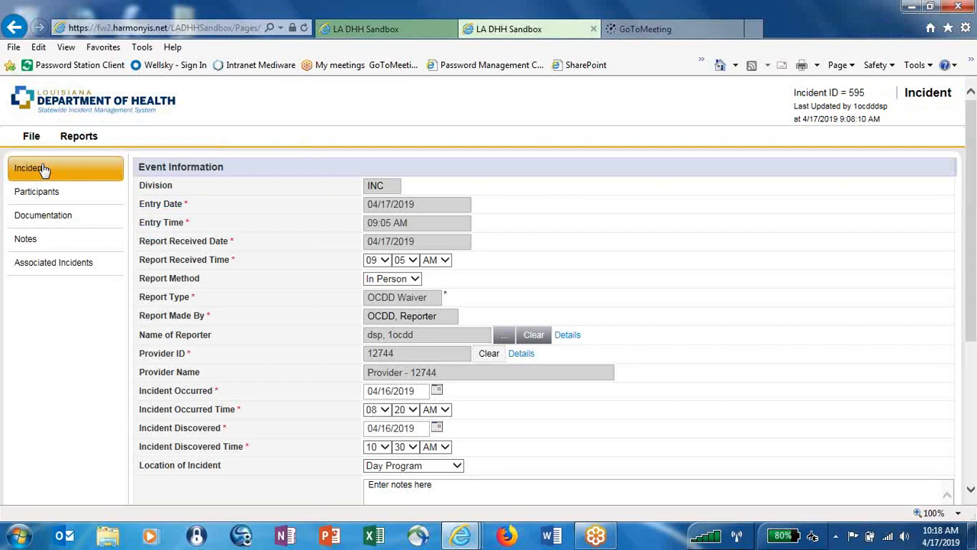
Add a new documentation record to incident 595 of type LDH/OCDD Critical Incident Review Checklist.
left_click(36, 216)
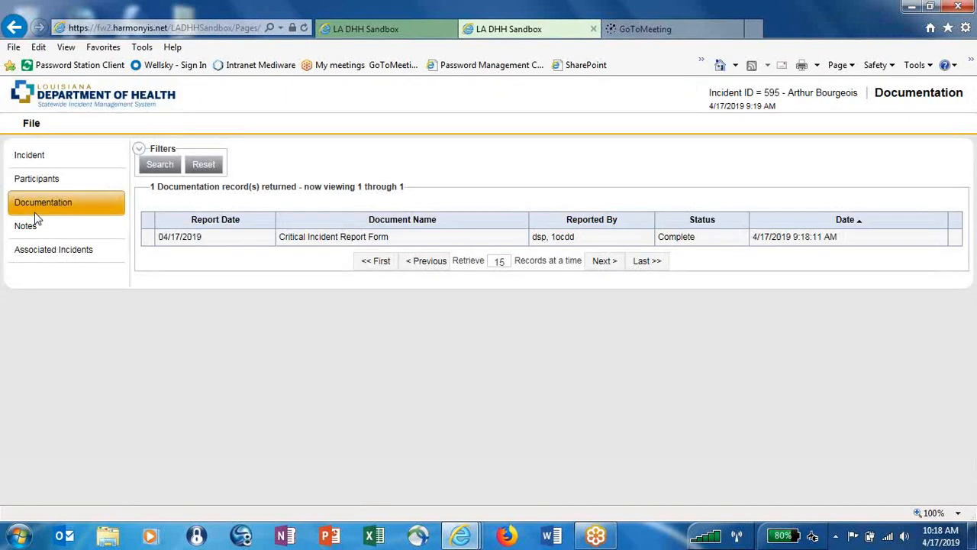
left_click(37, 128)
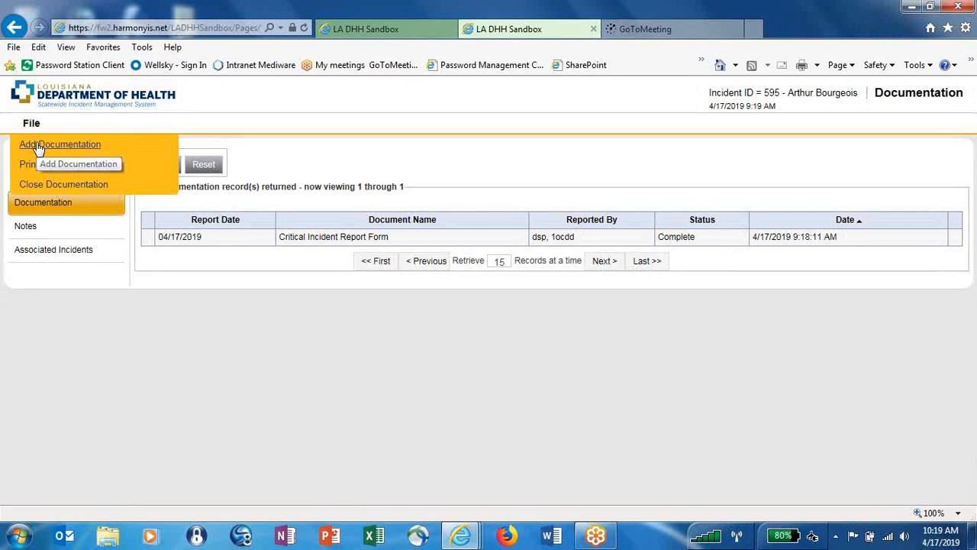
left_click(36, 145)
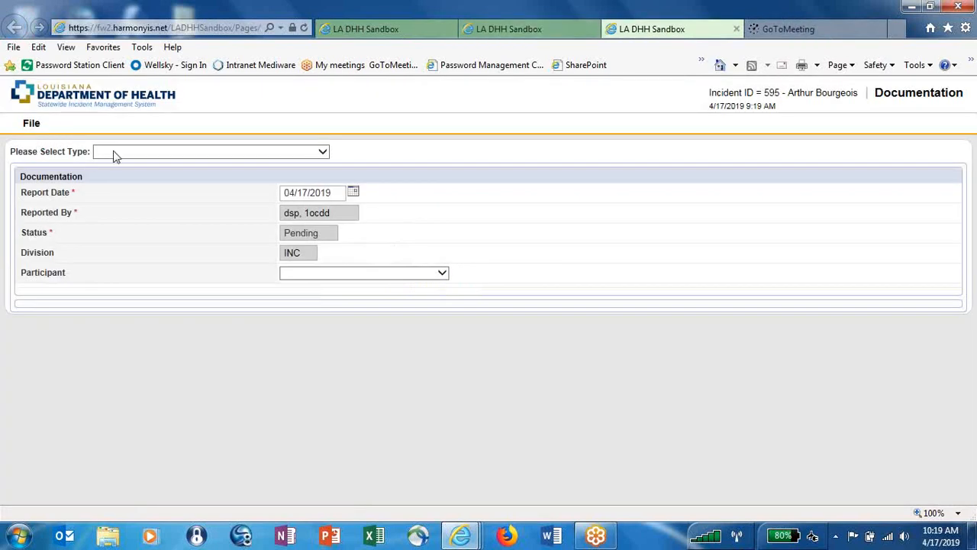
left_click(324, 152)
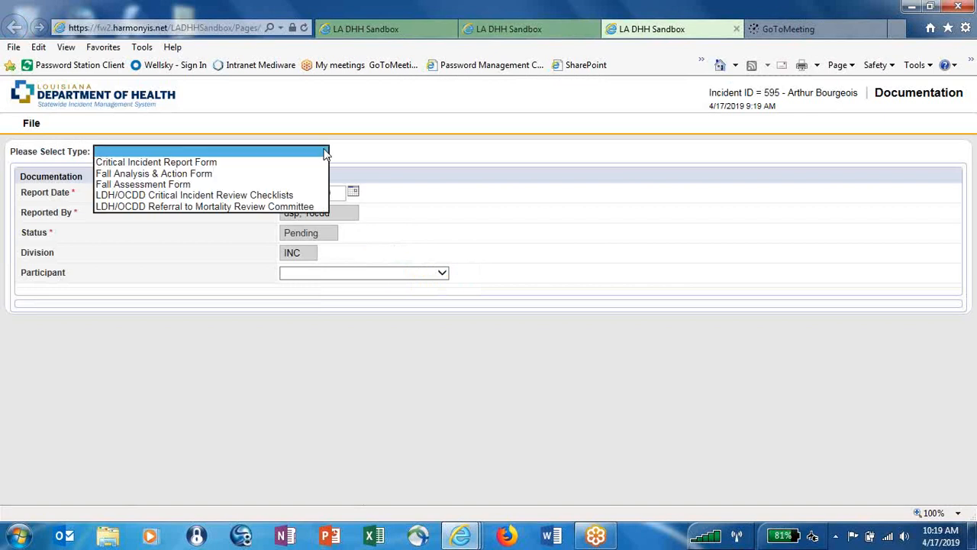
left_click(290, 198)
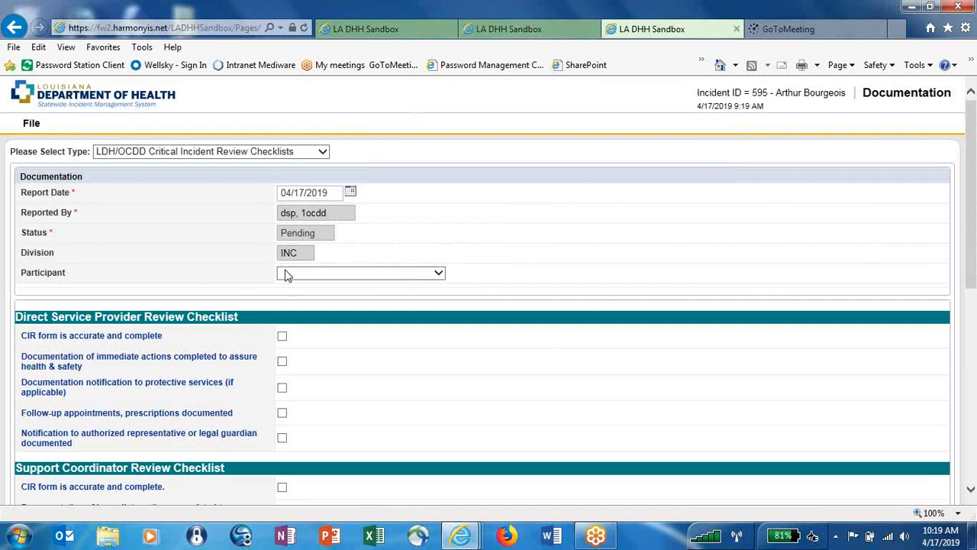
Attach the involved participant and tick the first three Direct Service Provider checklist items.
left_click(438, 274)
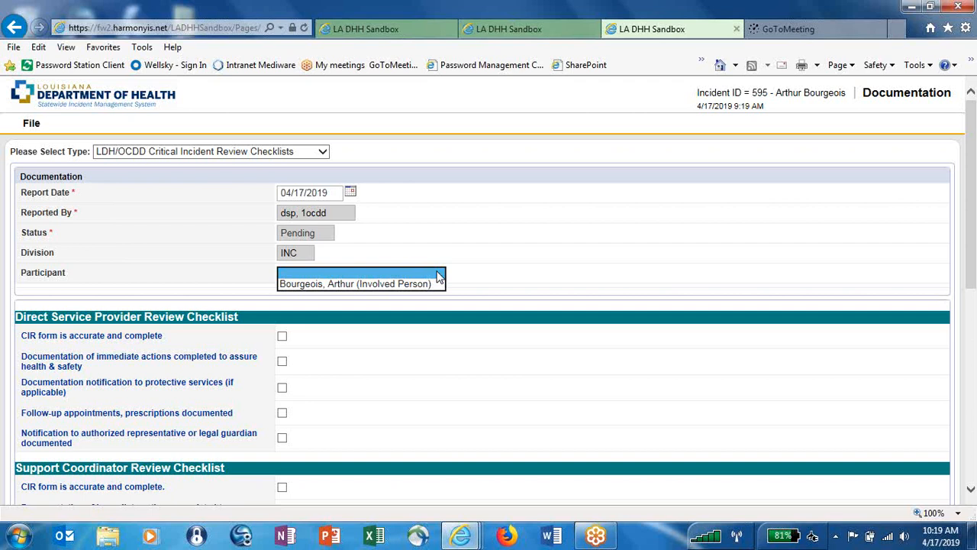
left_click(430, 284)
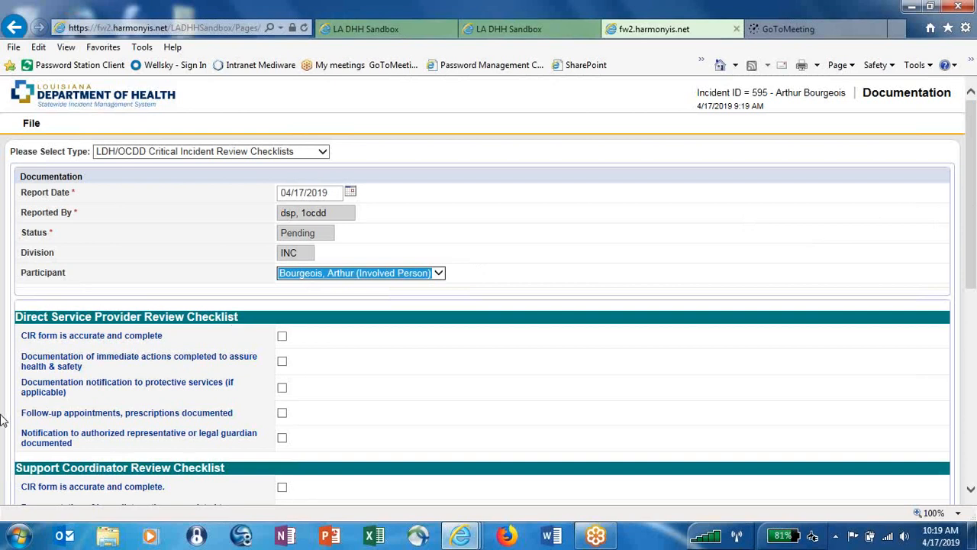
left_click(283, 338)
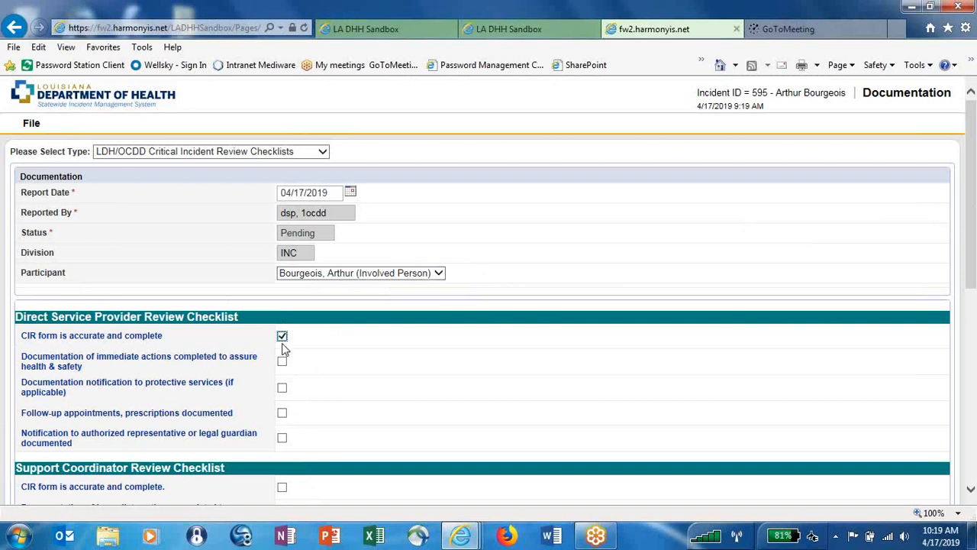
left_click(282, 363)
left_click(283, 389)
Save and close the review checklist, acknowledging the successful save.
mouse_move(972, 219)
left_mouse_down()
mouse_move(970, 433)
mouse_move(973, 212)
left_mouse_up()
left_click(38, 126)
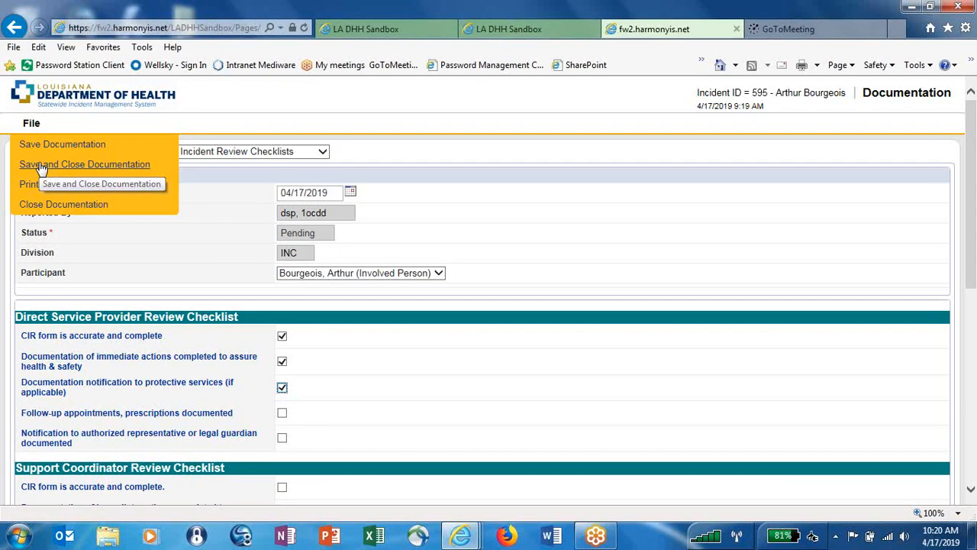
left_click(40, 165)
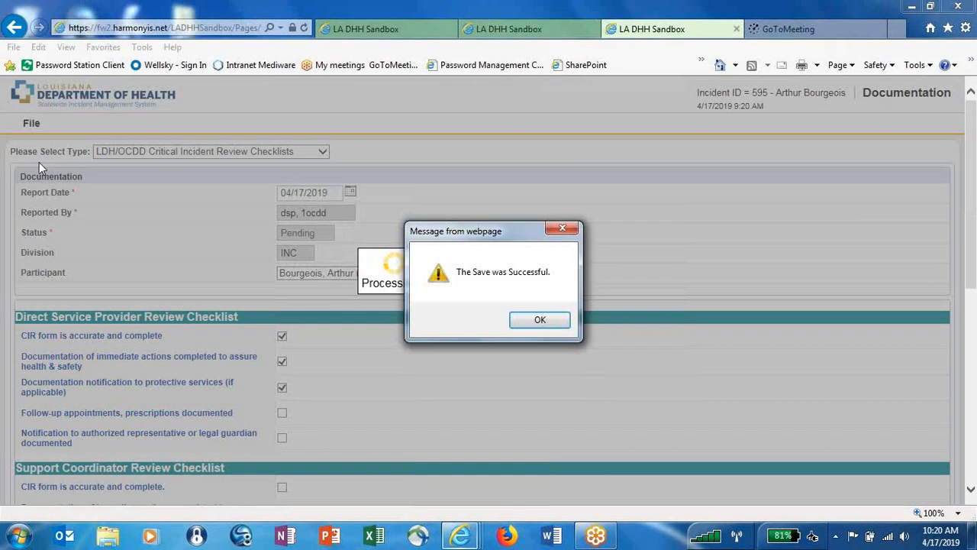
left_click(542, 320)
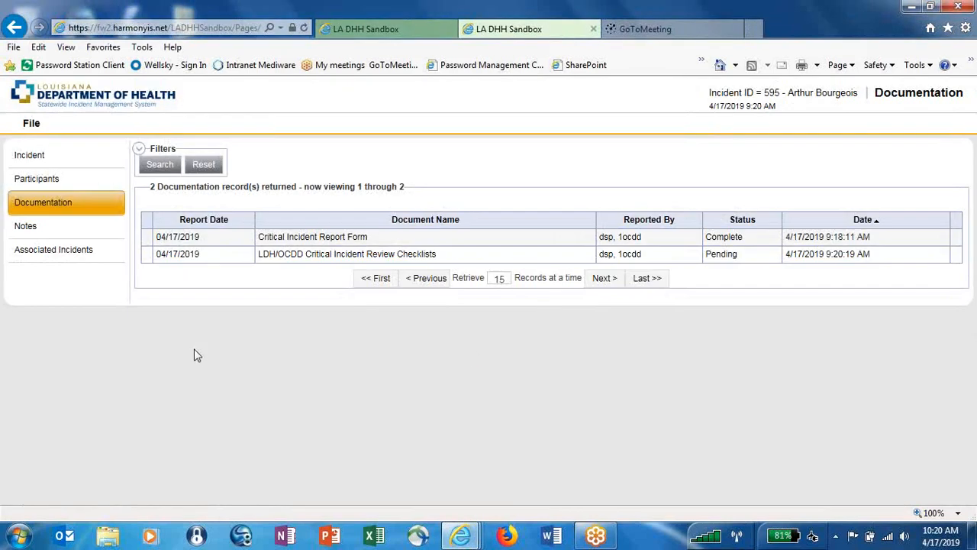
From incident 595's event information, save and close the incident and dismiss the confirmation.
left_click(76, 157)
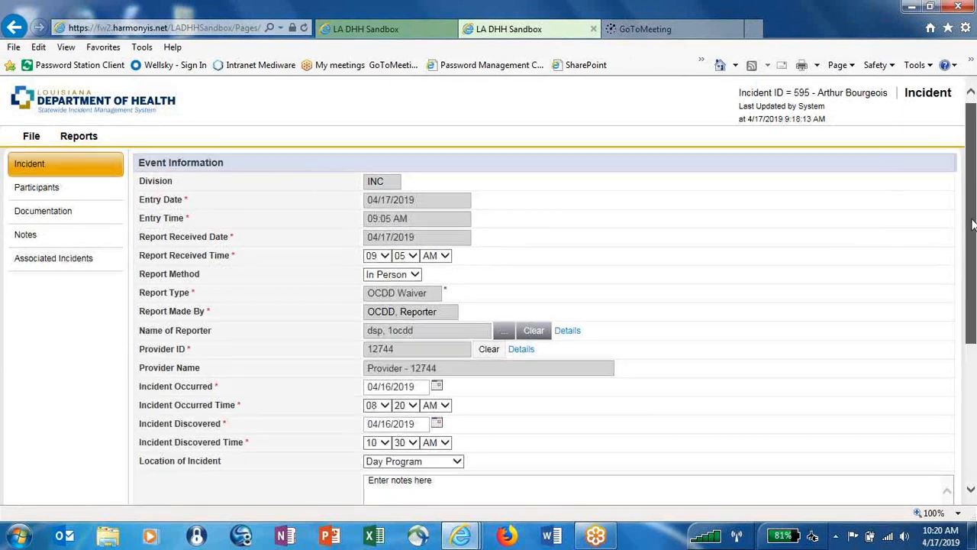
left_click_drag(973, 221, 974, 241)
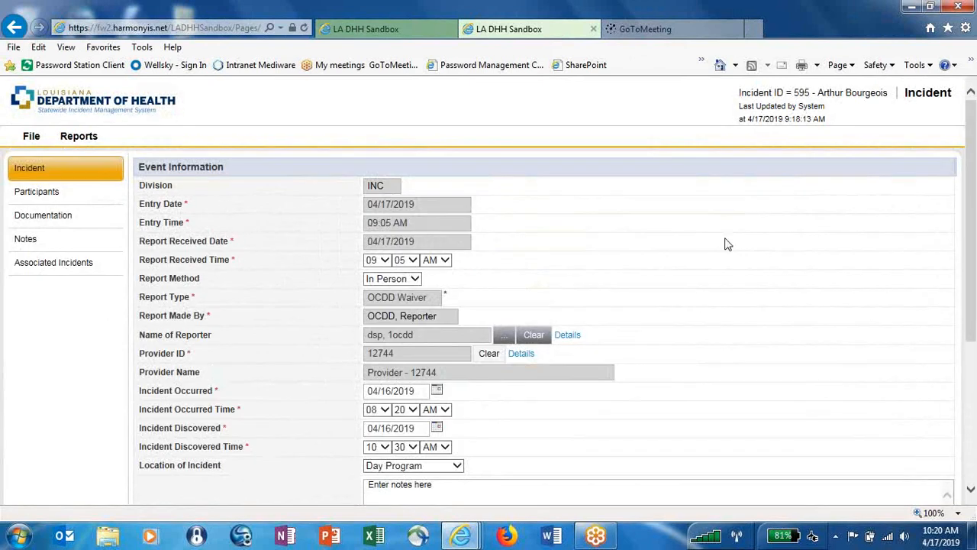
mouse_move(29, 137)
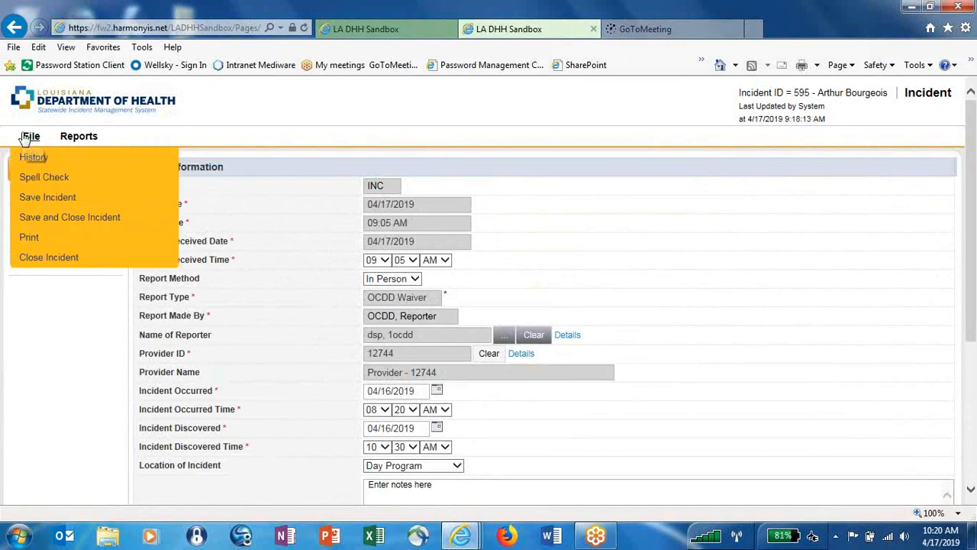
left_click(37, 219)
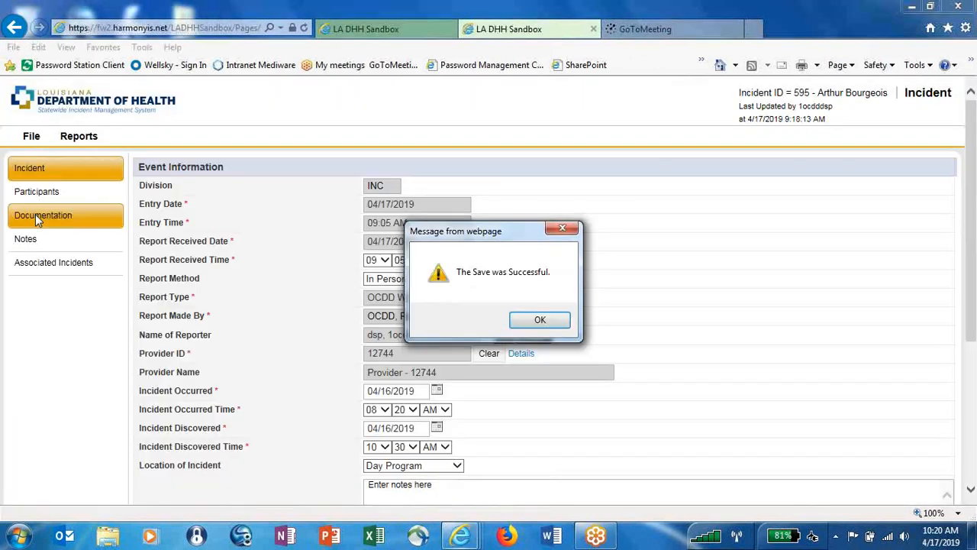
left_click(532, 321)
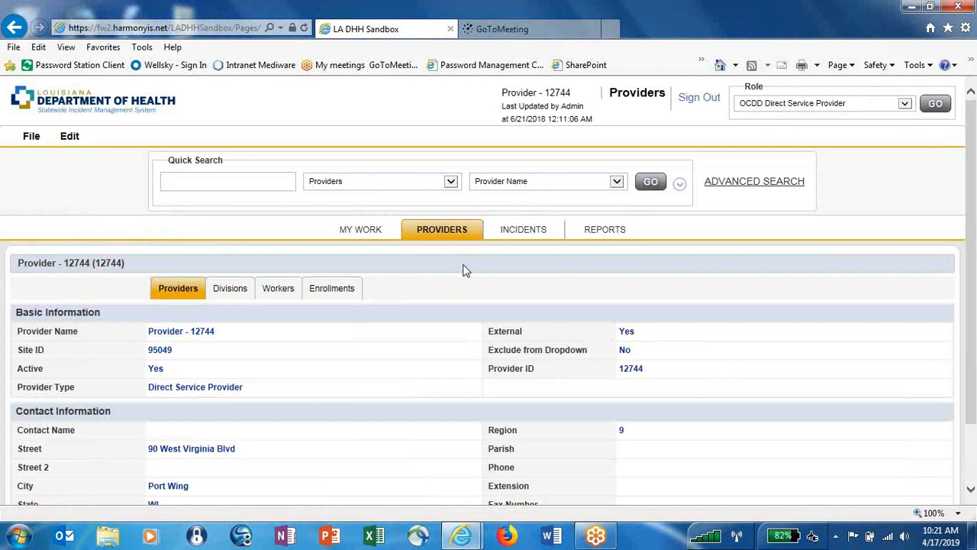
Switch to the MY WORK tab to see incident ticklers and alert notes.
left_click(362, 237)
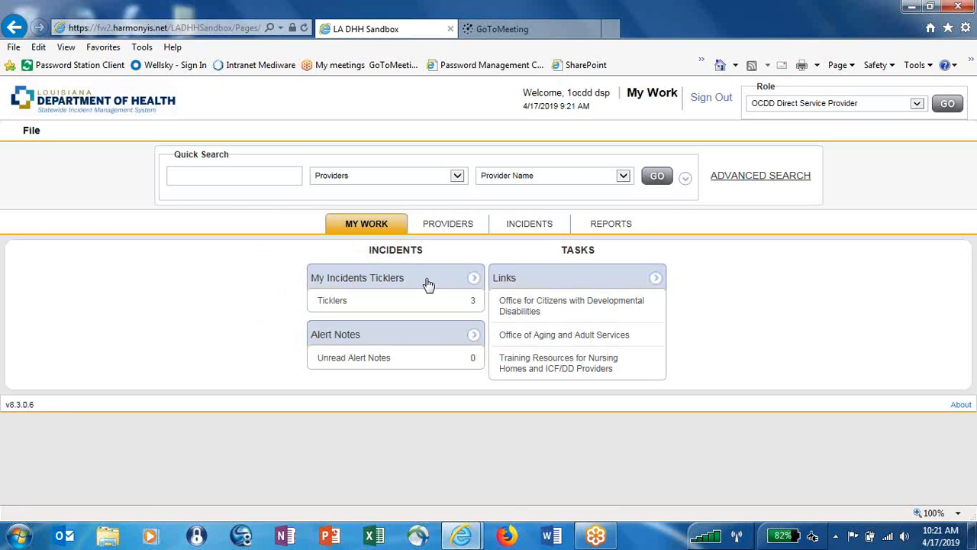
List the incident ticklers and open the Enter Follow Up Notes task for incident 575.
left_click(333, 301)
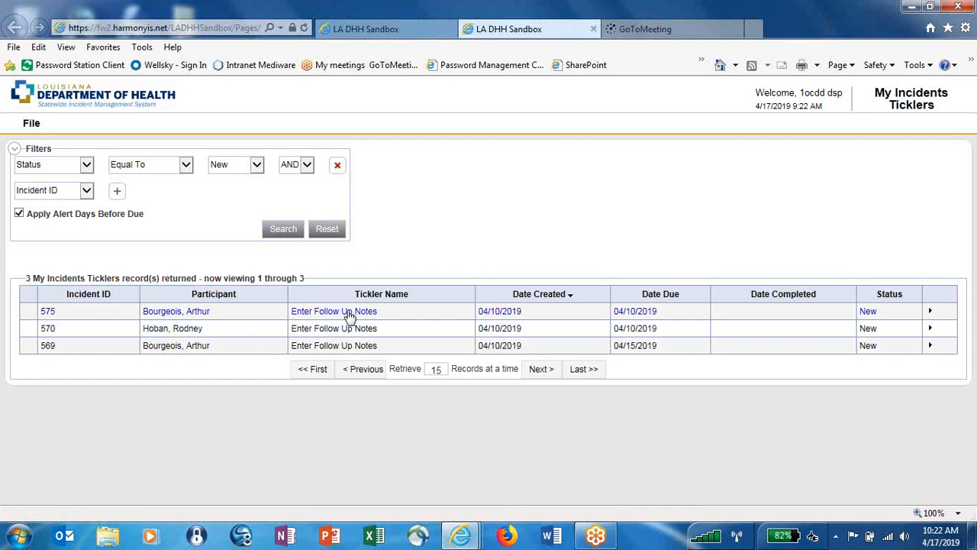
left_click(349, 314)
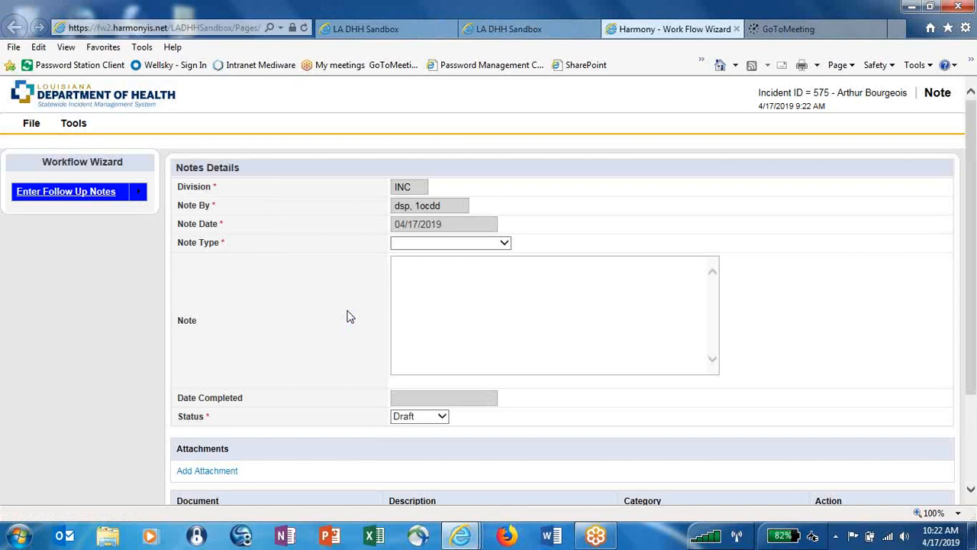
Set the note type to Follow Up: DSP and enter the text 'Enter notes here'.
left_click(505, 244)
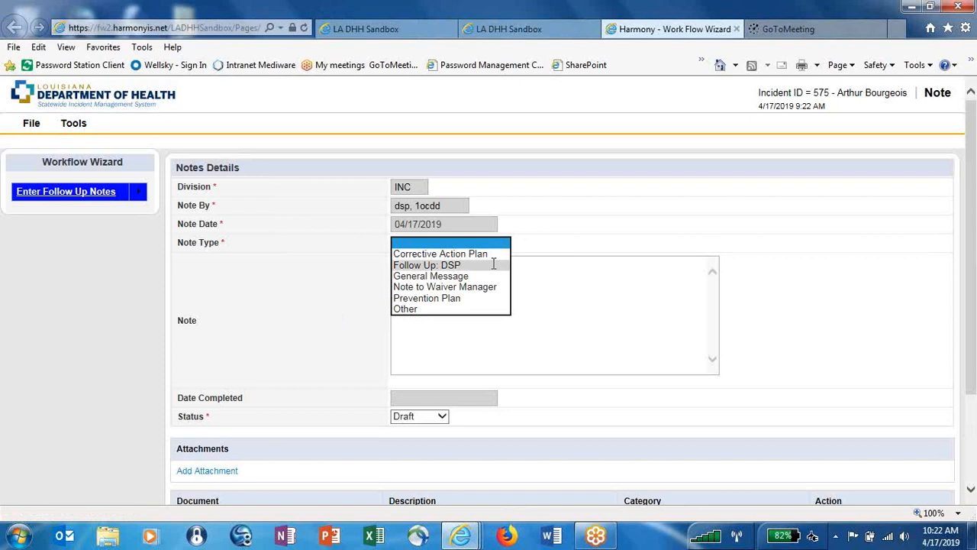
left_click(492, 264)
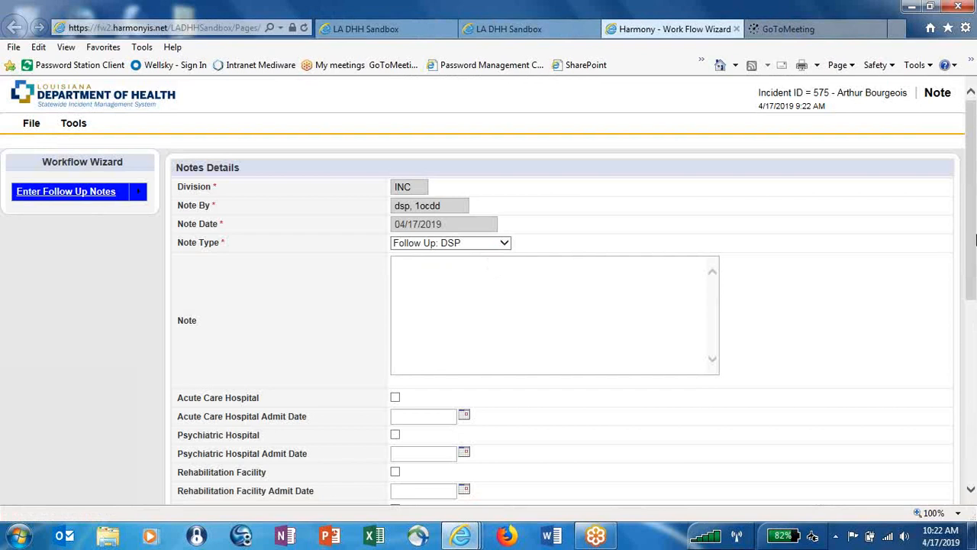
left_click_drag(975, 219, 975, 194)
type("Enter notes here")
left_click_drag(975, 239, 976, 331)
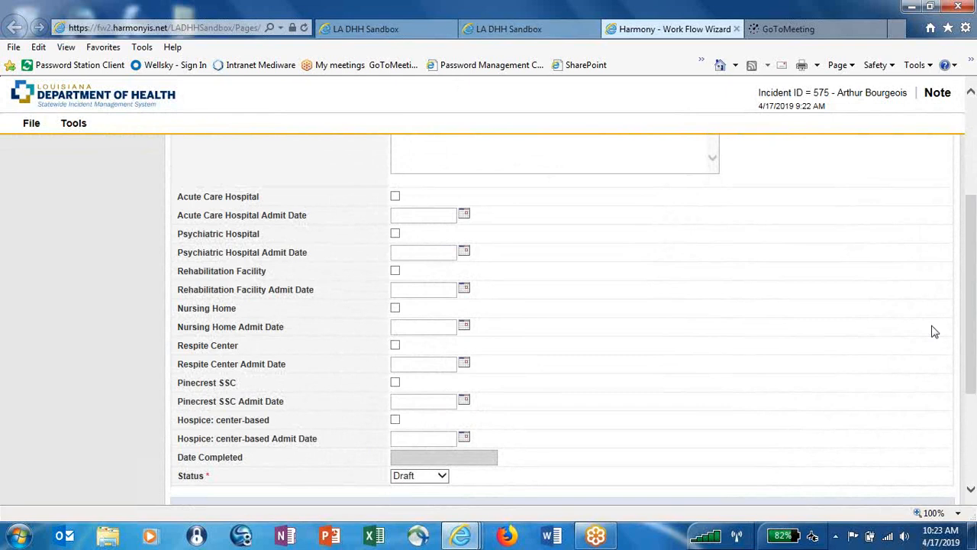
Tick Acute Care Hospital with an admit date of 04/16/2019.
left_click(395, 198)
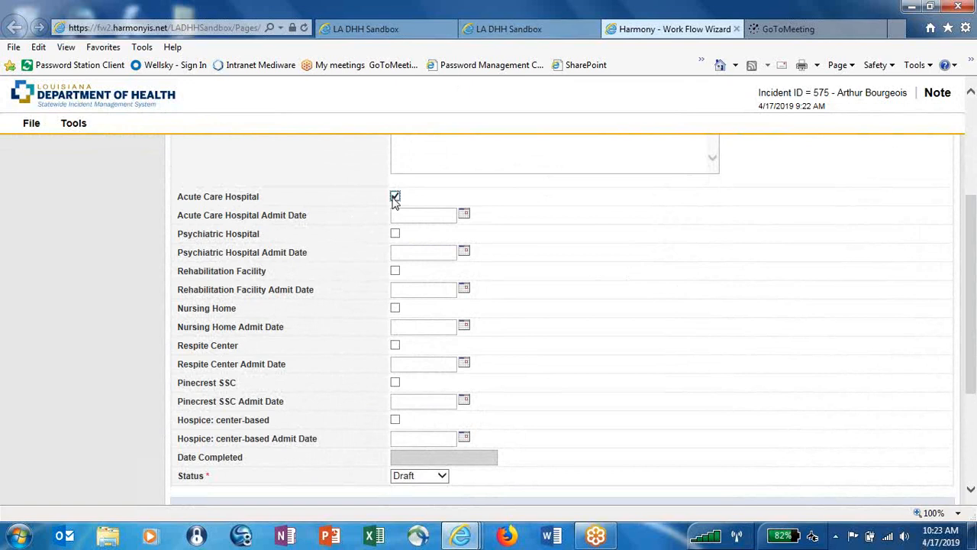
left_click(465, 216)
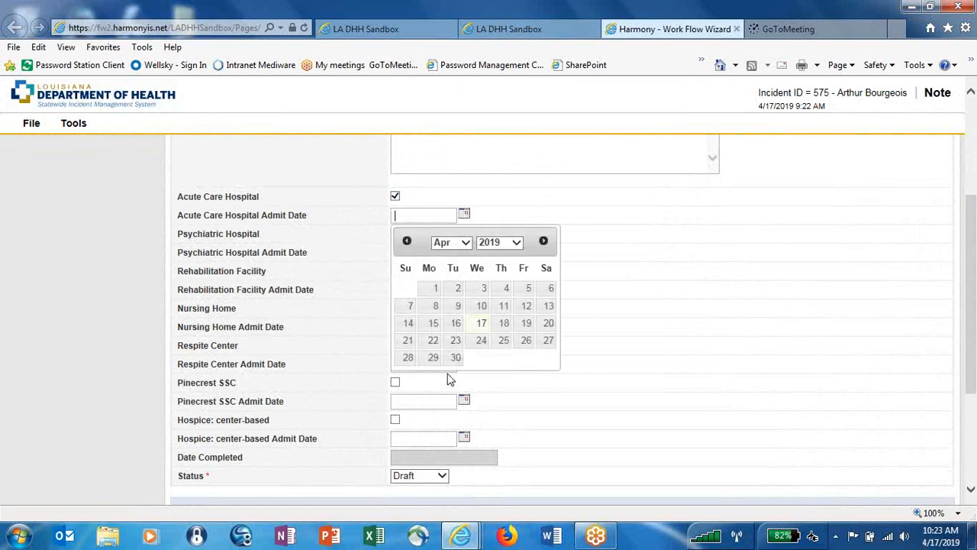
left_click(455, 322)
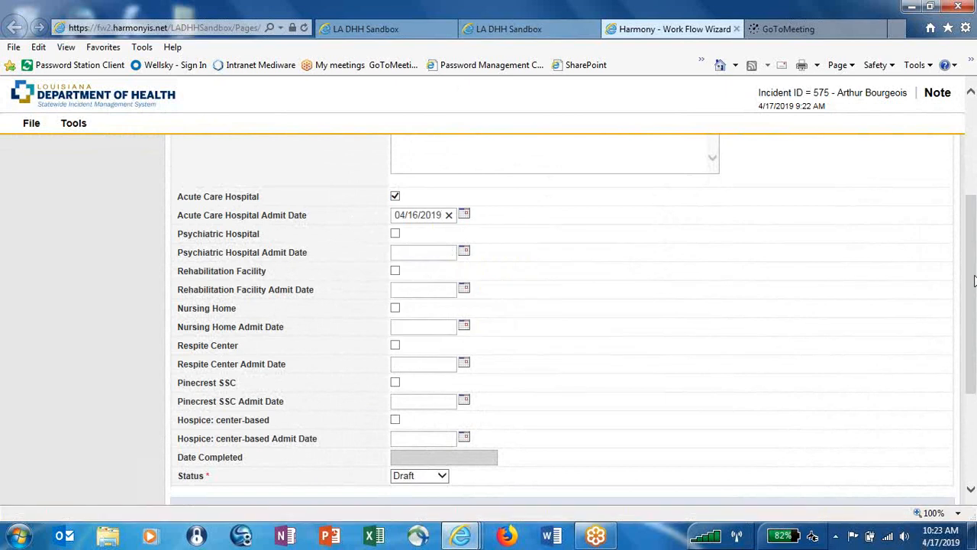
left_click_drag(974, 281, 975, 363)
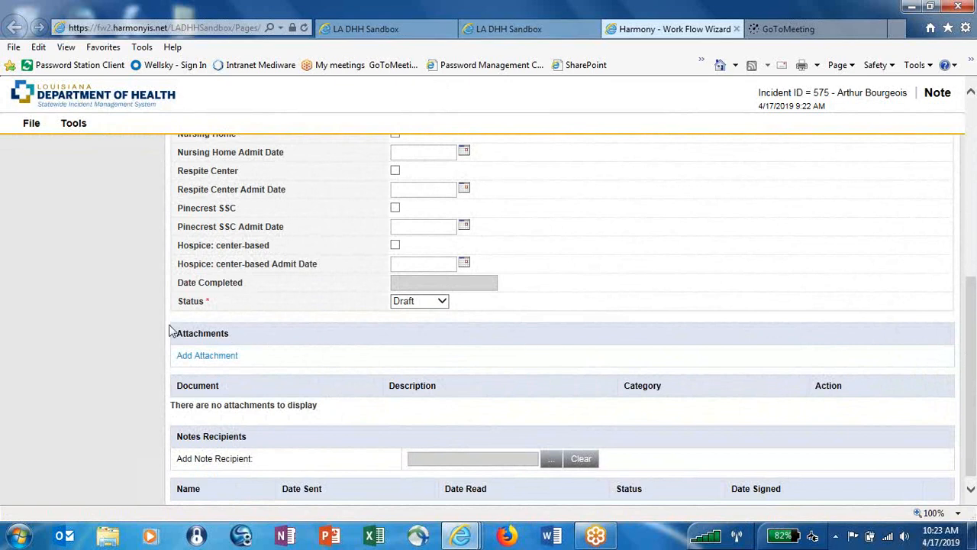
left_click(203, 360)
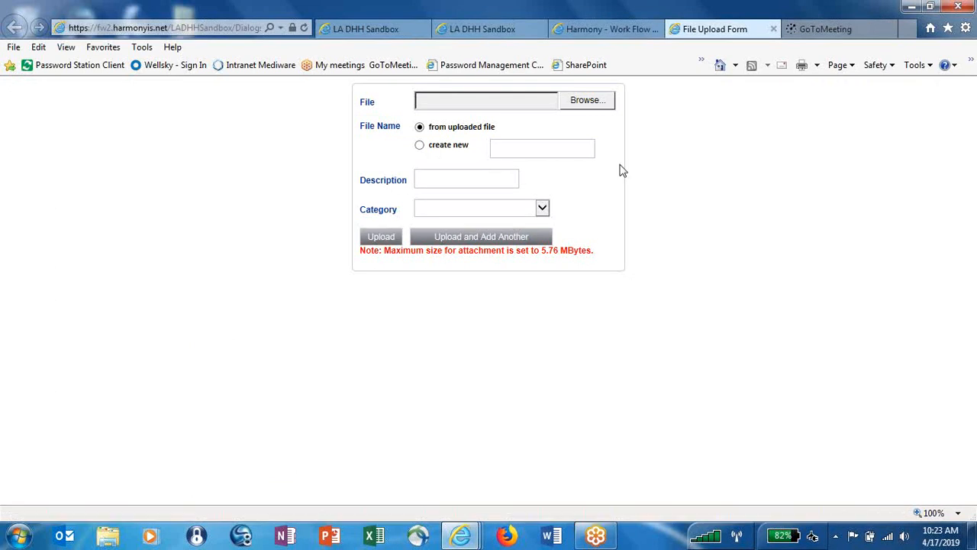
left_click(788, 6)
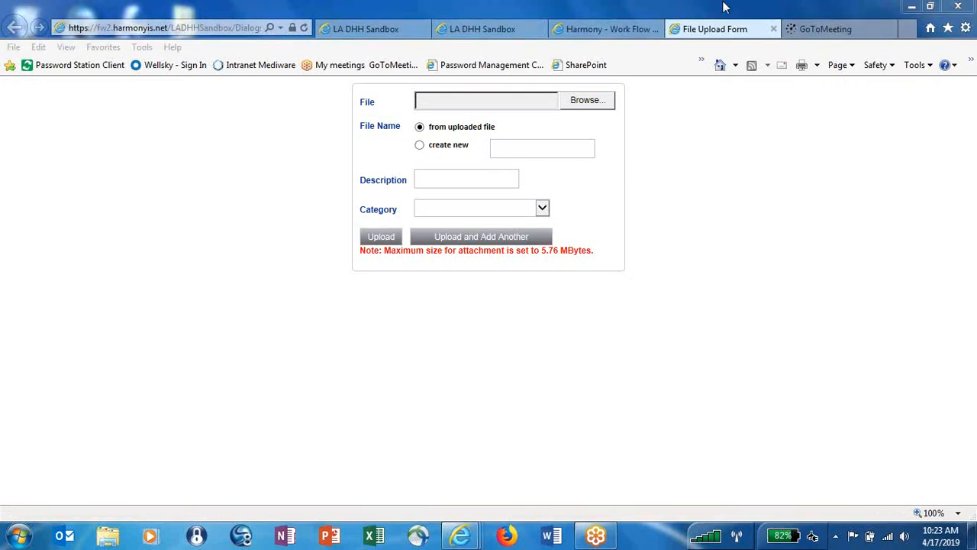
left_click(771, 28)
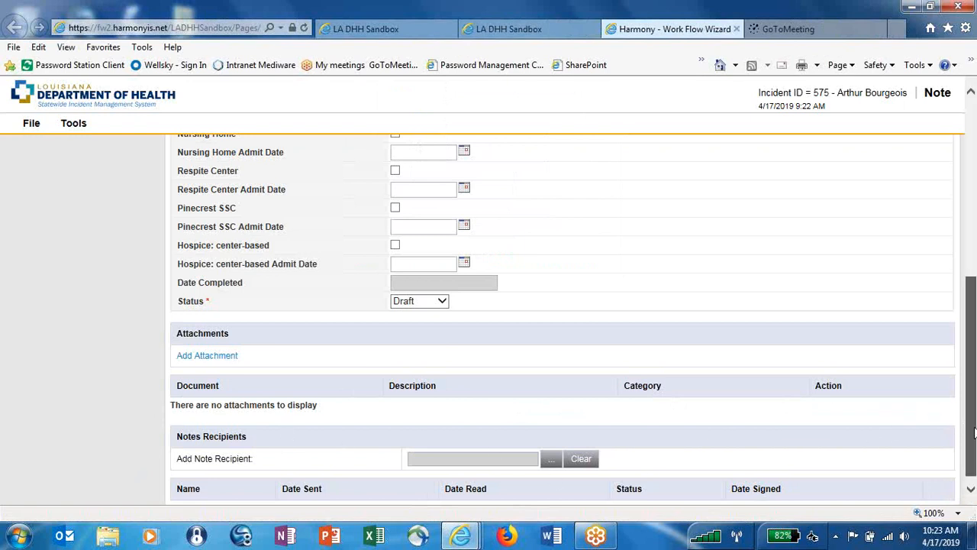
left_click_drag(974, 433, 974, 411)
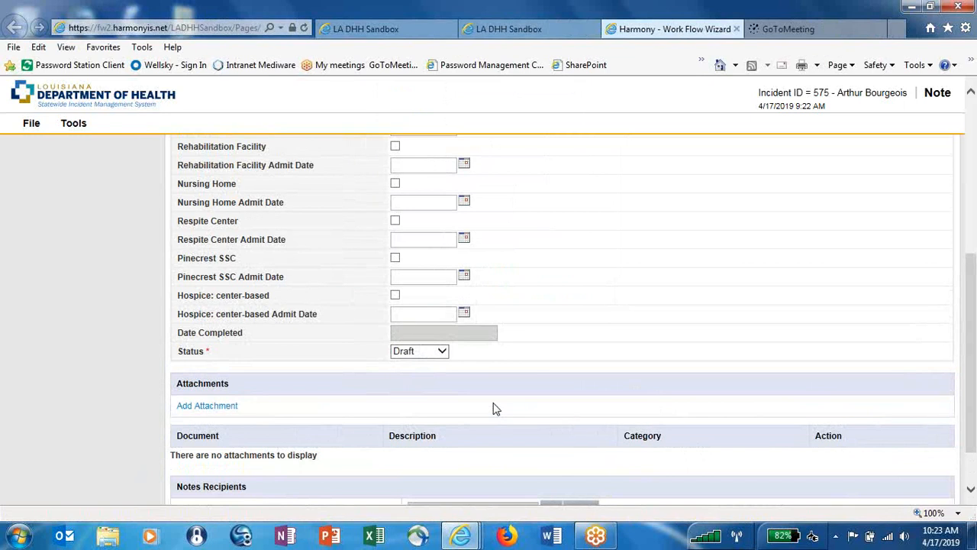
Set the note status to Complete, save the note, and decline adding another.
left_click(420, 353)
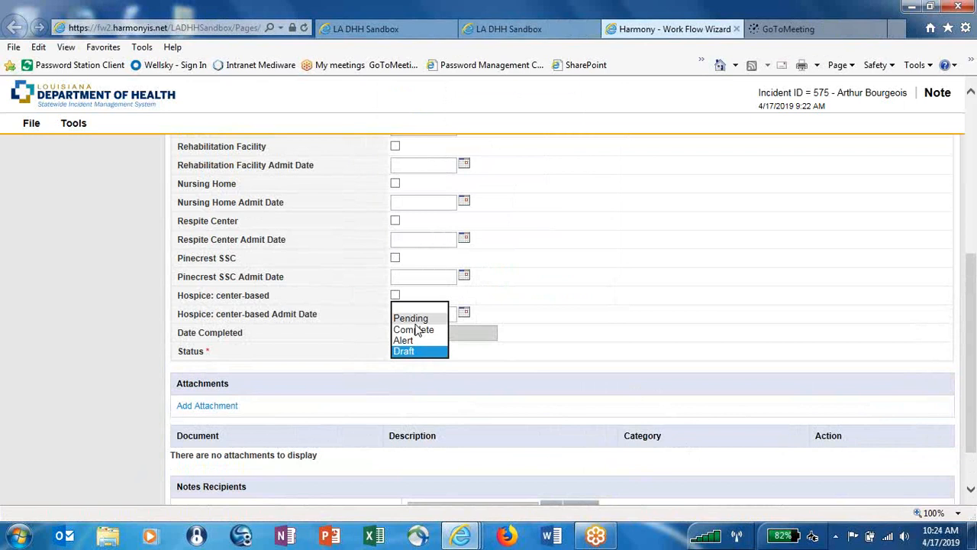
left_click(414, 329)
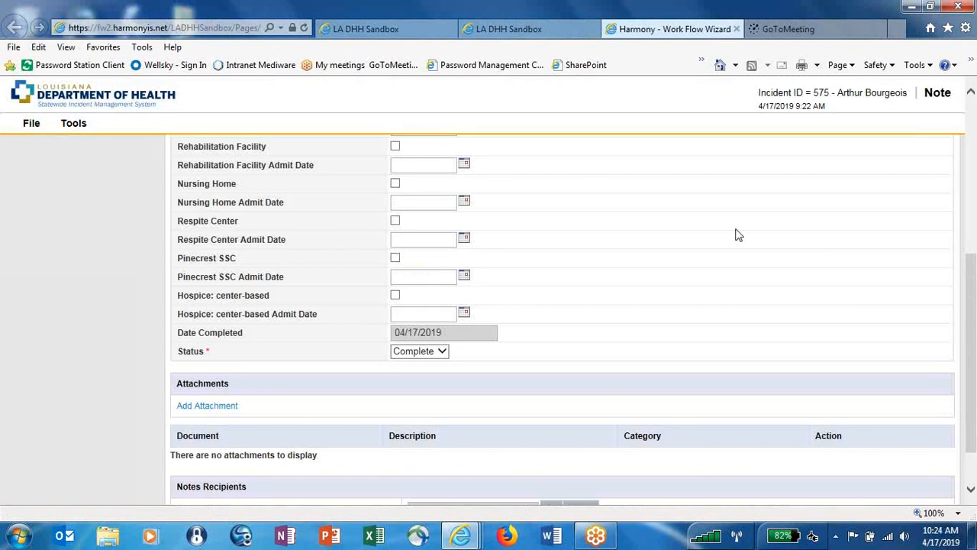
left_click_drag(975, 402, 972, 243)
left_click(30, 124)
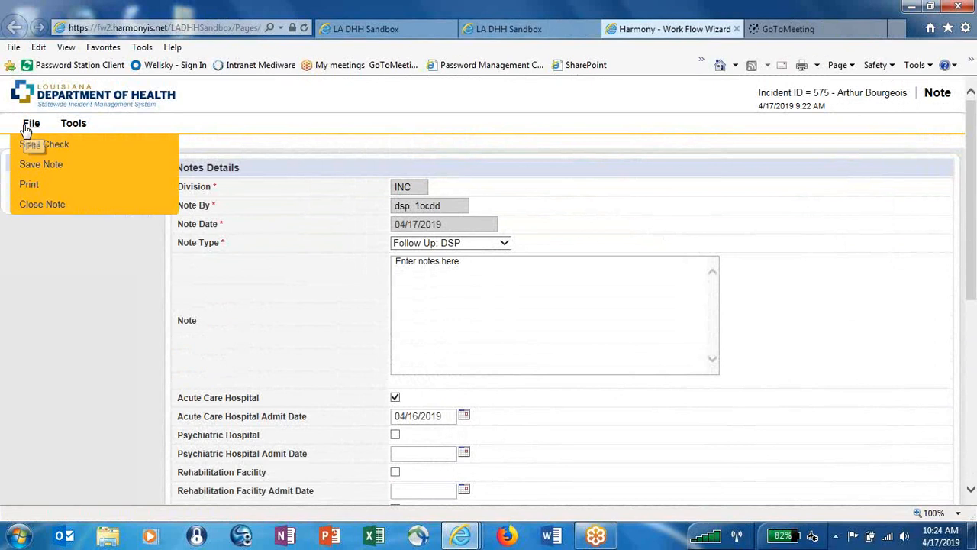
left_click(35, 166)
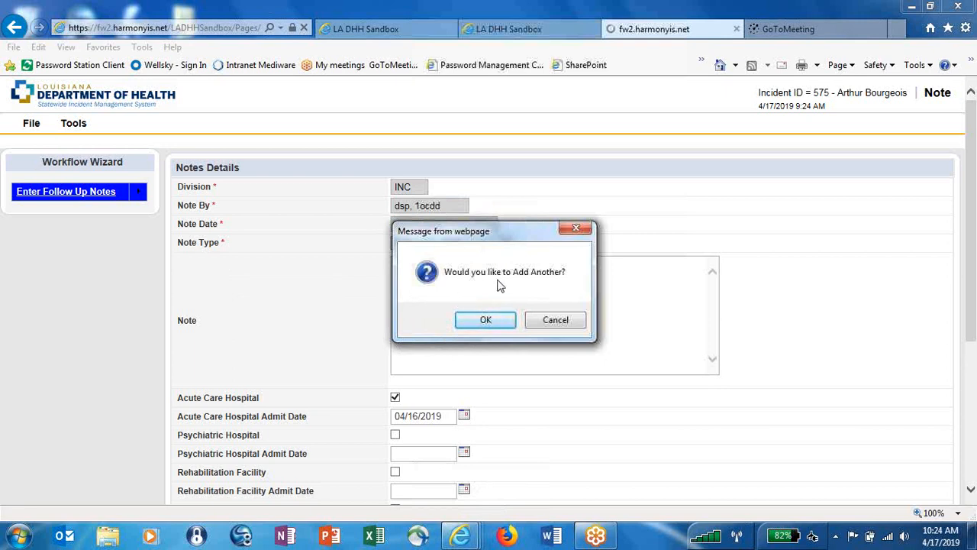
left_click(557, 320)
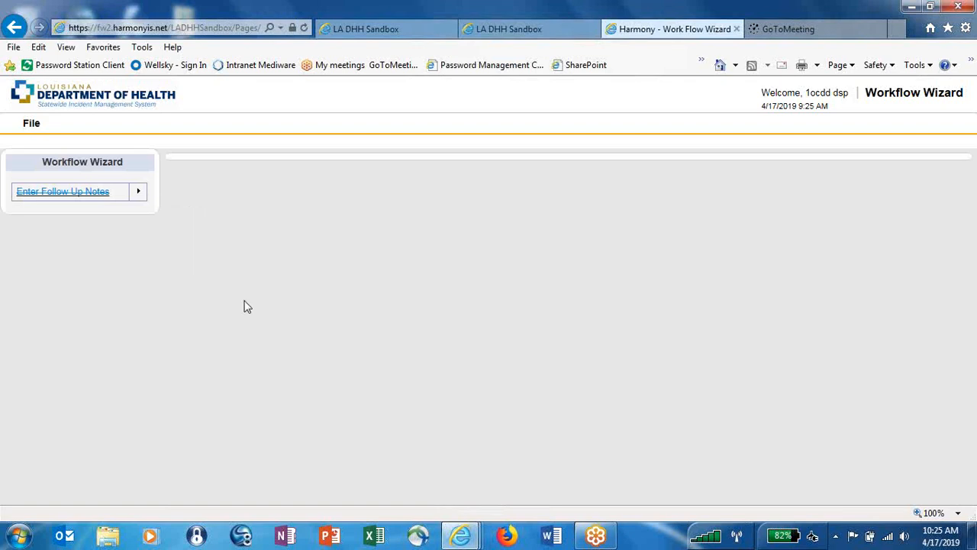
Close the workflow wizard and the tickler list to return to My Work.
left_click(33, 125)
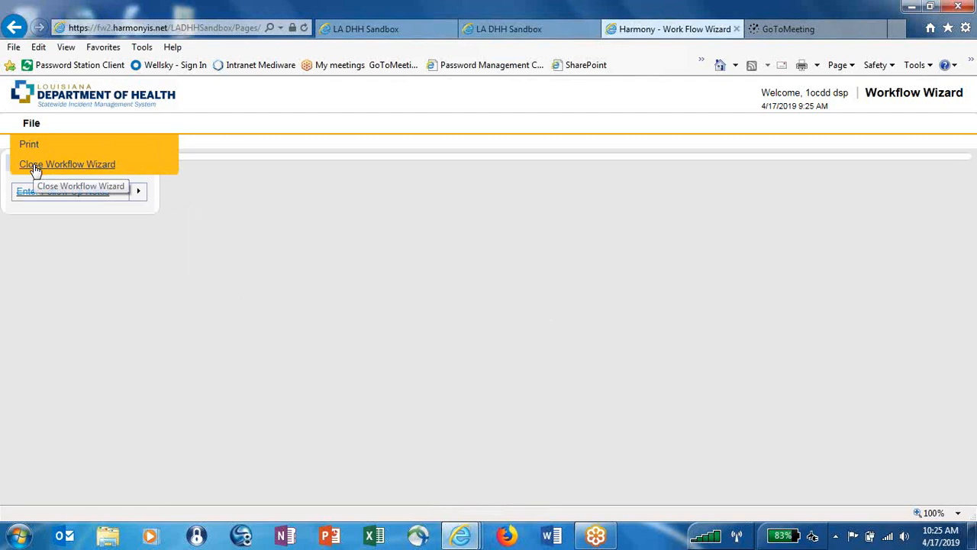
left_click(35, 166)
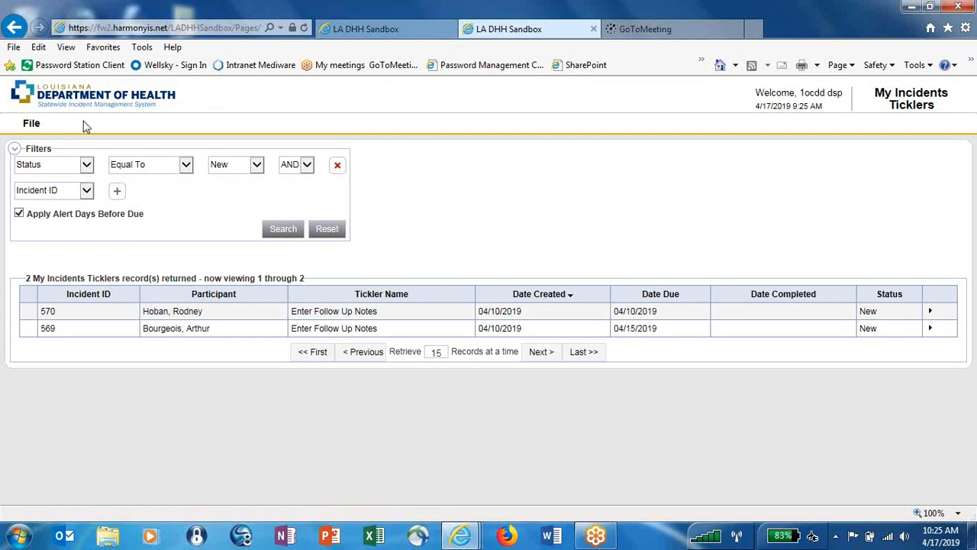
left_click(30, 124)
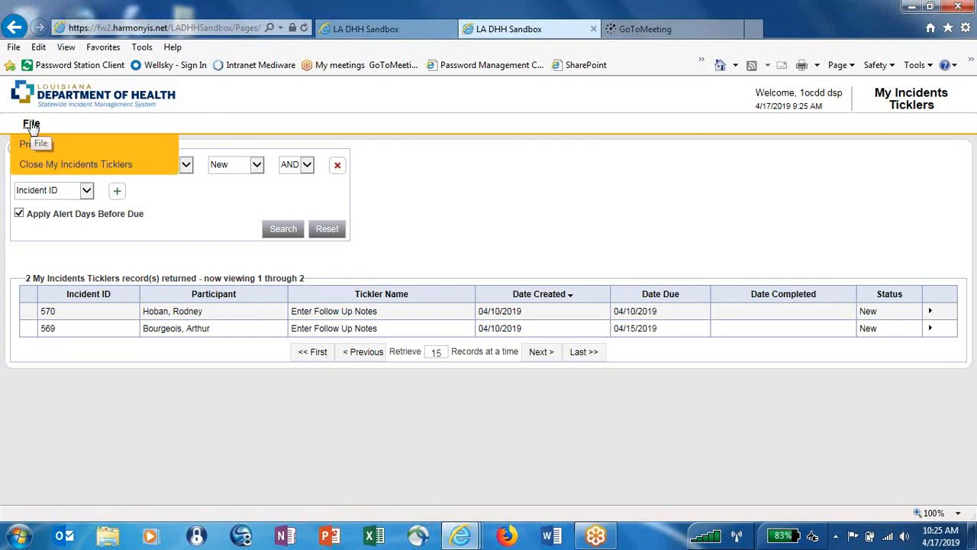
left_click(32, 163)
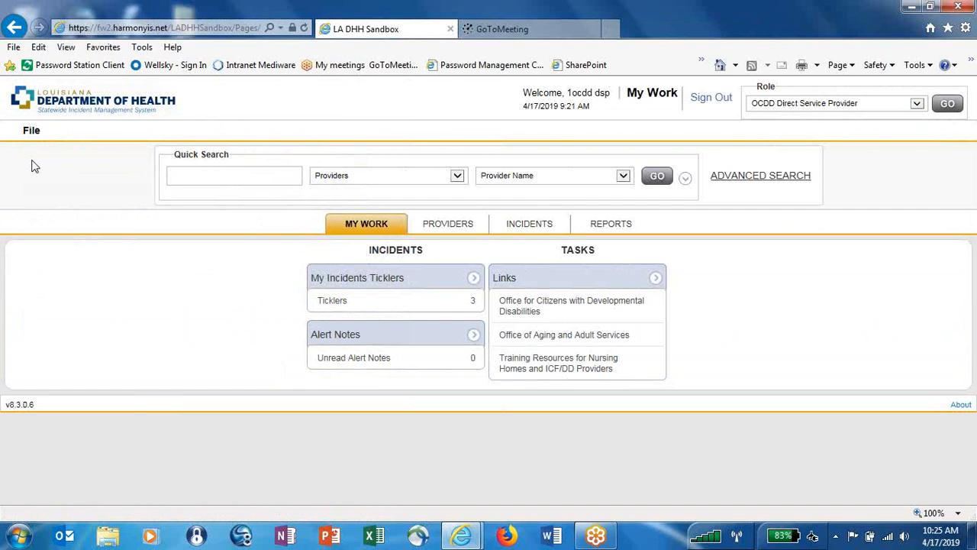
Sign out and log back in with another user's username and password.
left_click(723, 102)
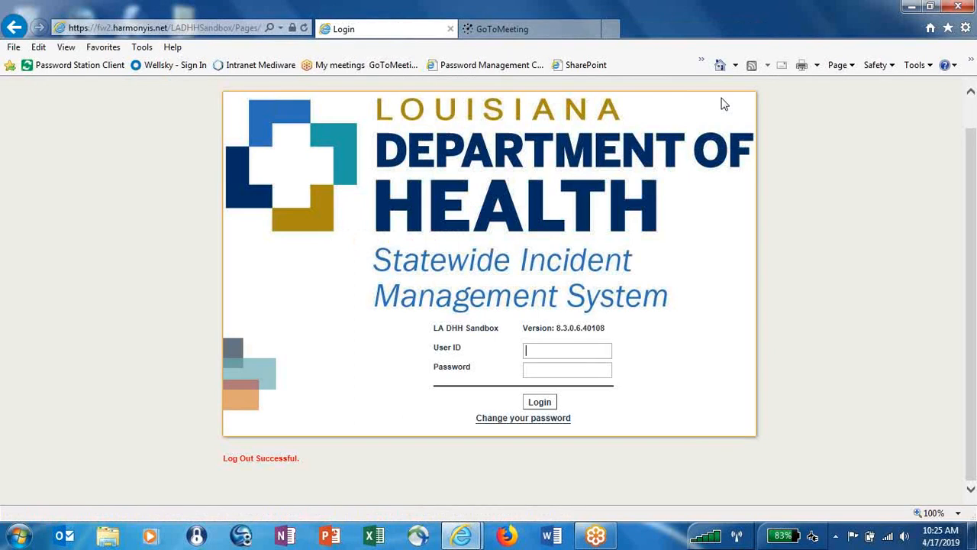
type("1ocddsup")
key("Tab")
type("••••••••••")
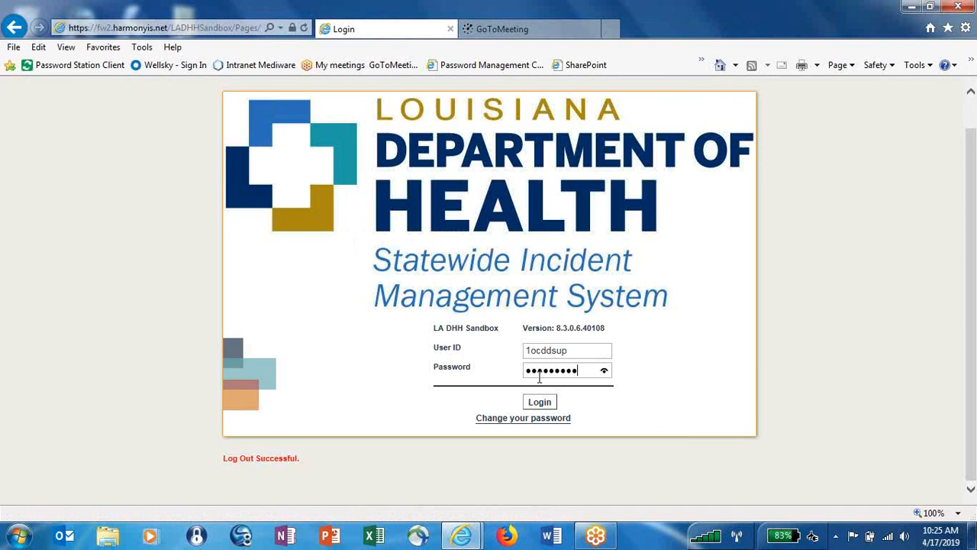
left_click(551, 405)
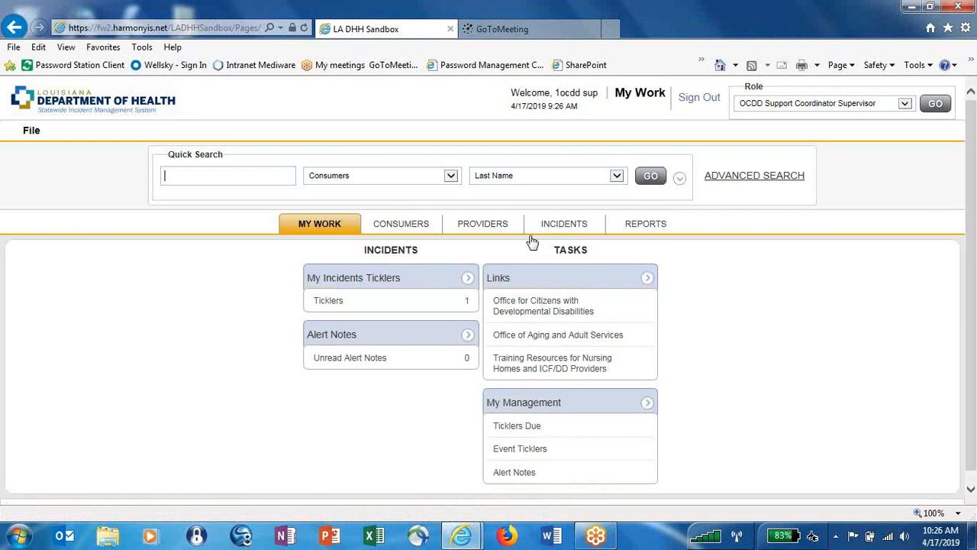
In the Incidents queue search, drop the Support Coordinator filter and set SCA Assignment to Easter Seals (Covington).
left_click(556, 231)
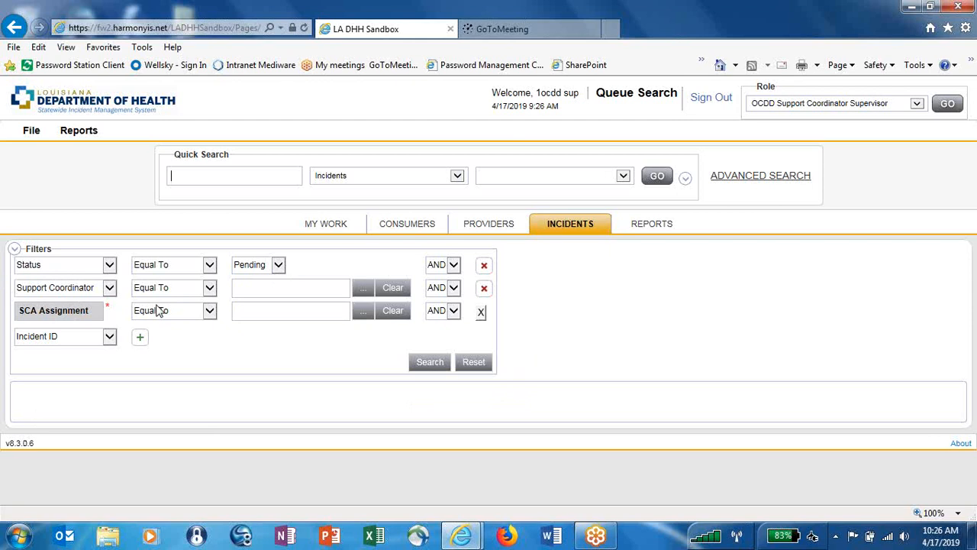
left_click(484, 290)
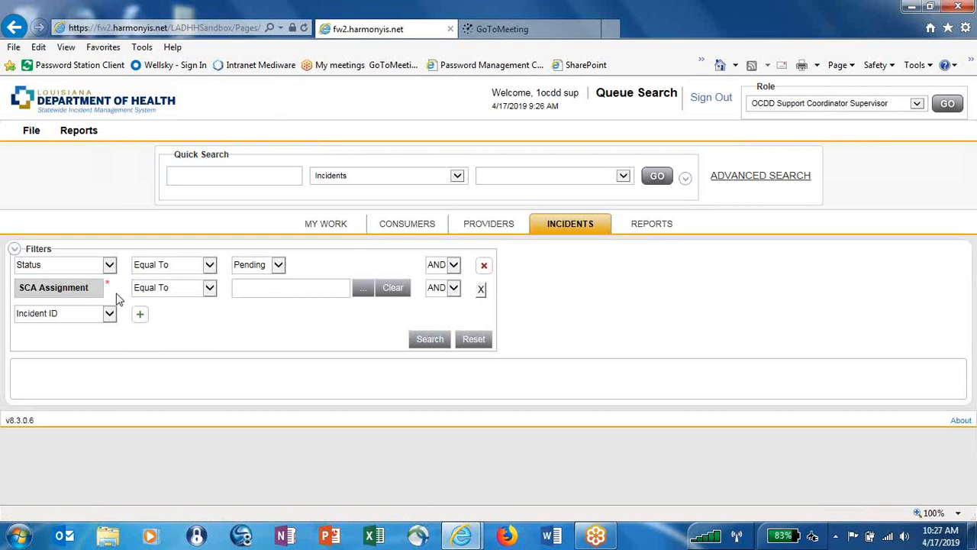
left_click(368, 295)
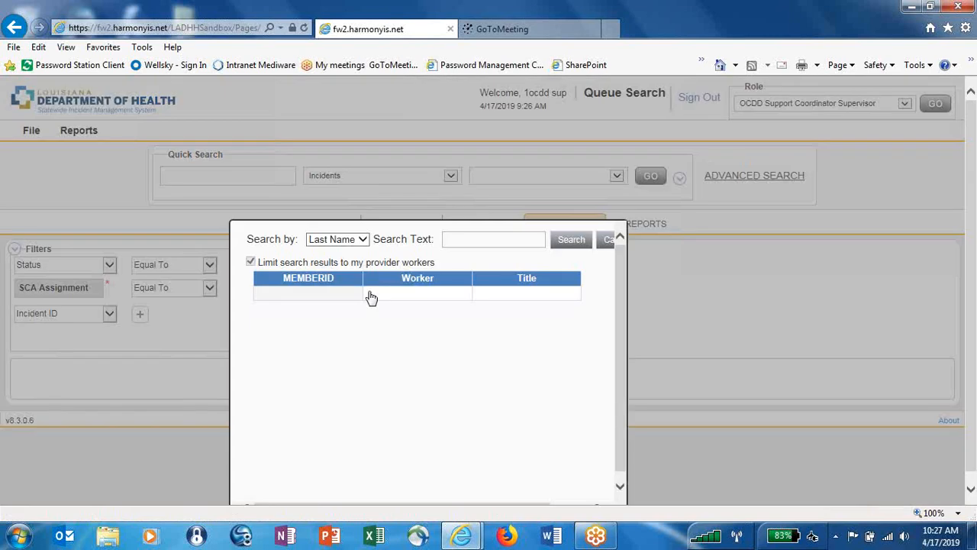
left_click(460, 239)
type("Assignment")
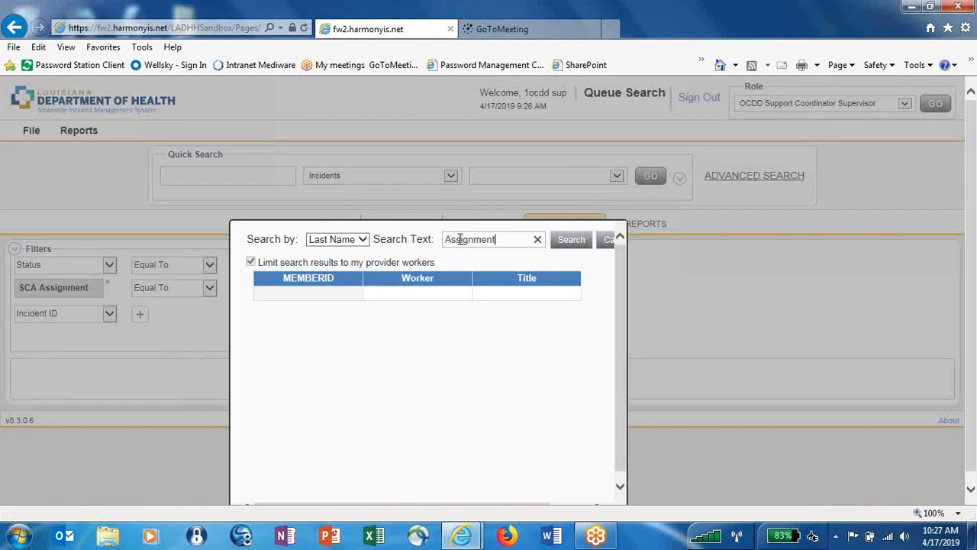
left_click(572, 242)
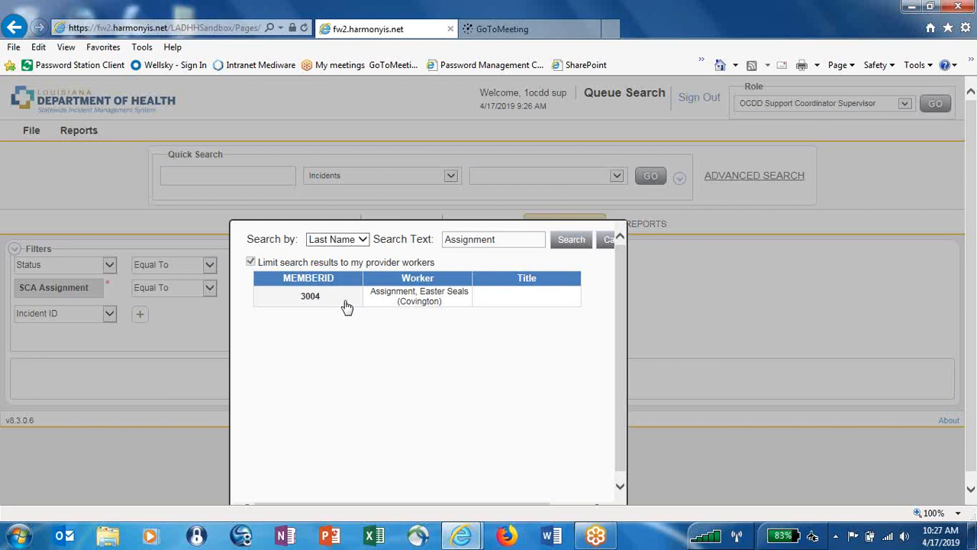
left_click(419, 300)
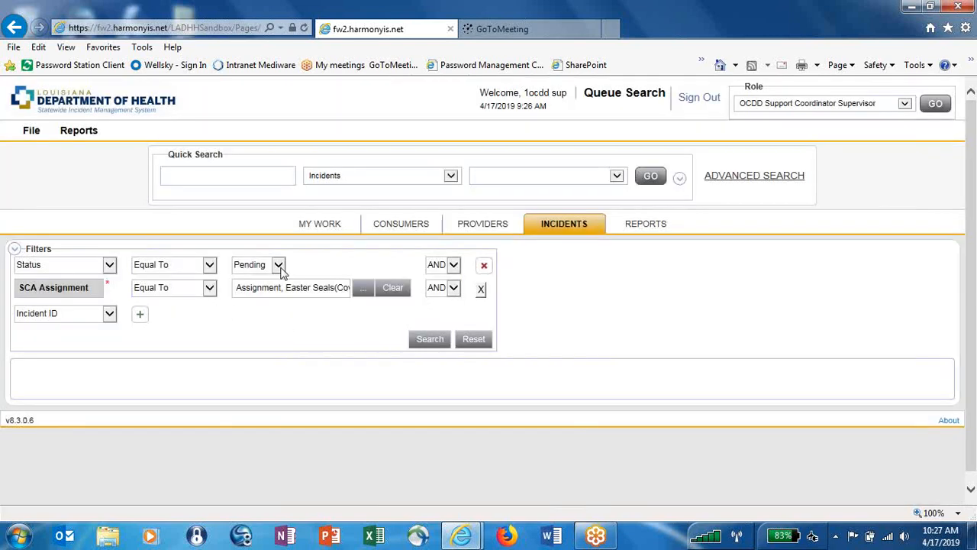
Run the pending incident queue search and scroll down to the 22 results.
left_click(426, 340)
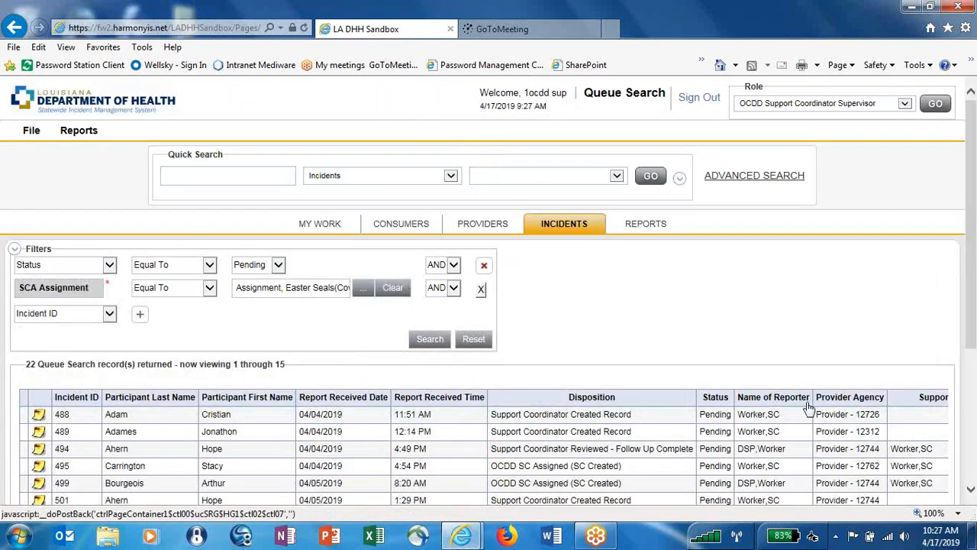
left_click(972, 493)
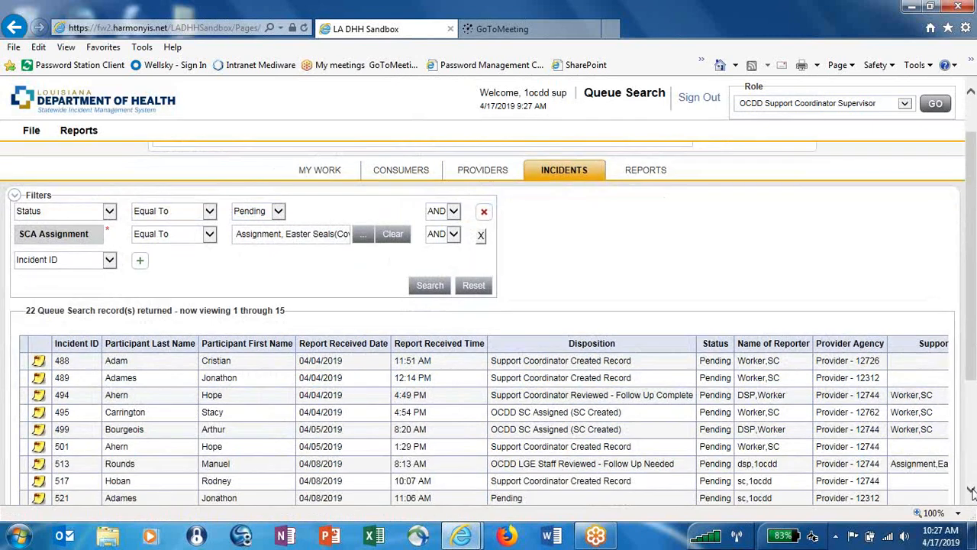
left_click(972, 492)
left_click(971, 492)
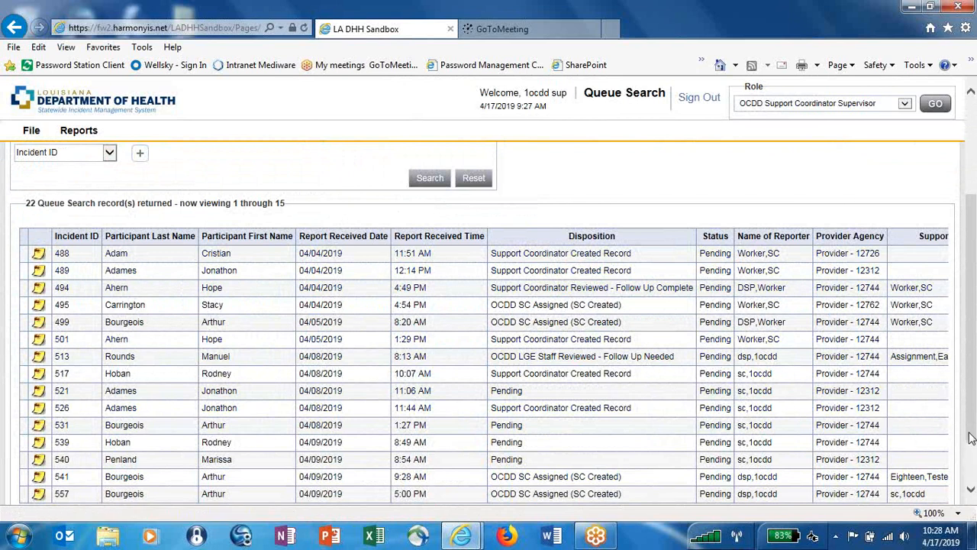
left_click_drag(969, 437, 972, 462)
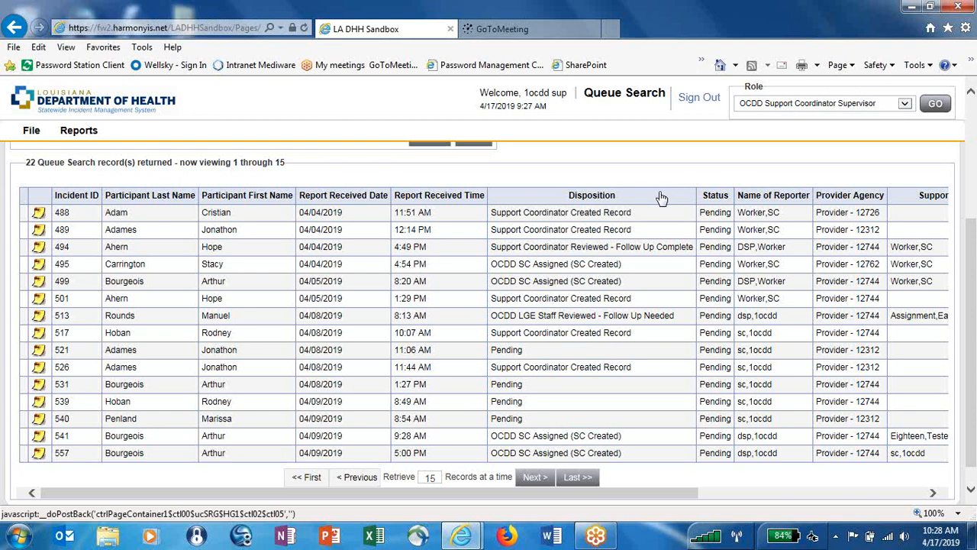
Sort by Disposition, then by Incident ID newest first, and open incident 595.
left_click(583, 197)
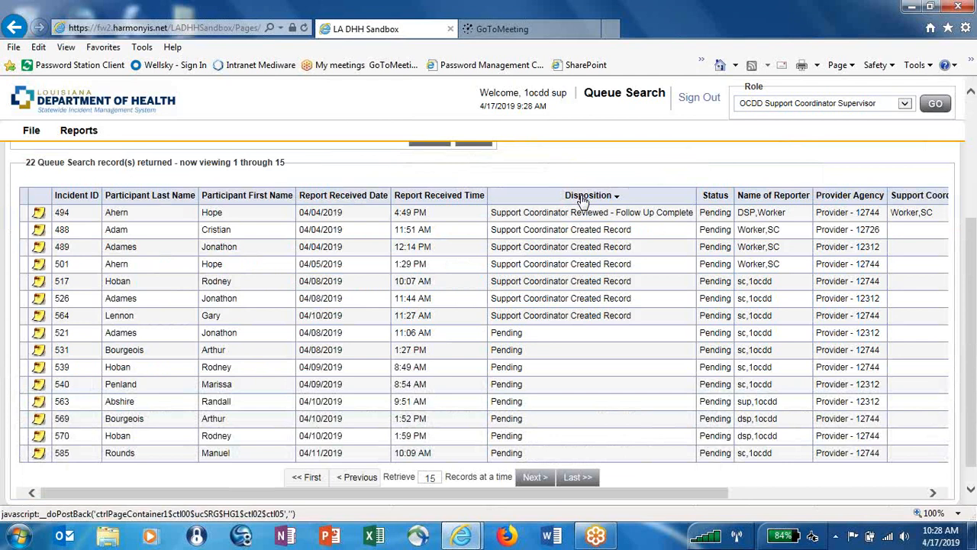
left_click(583, 197)
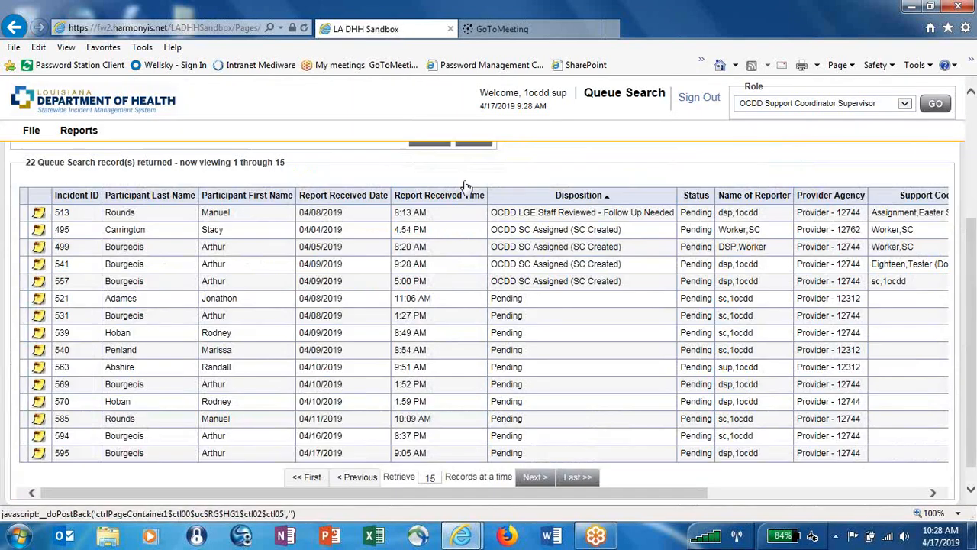
left_click(69, 195)
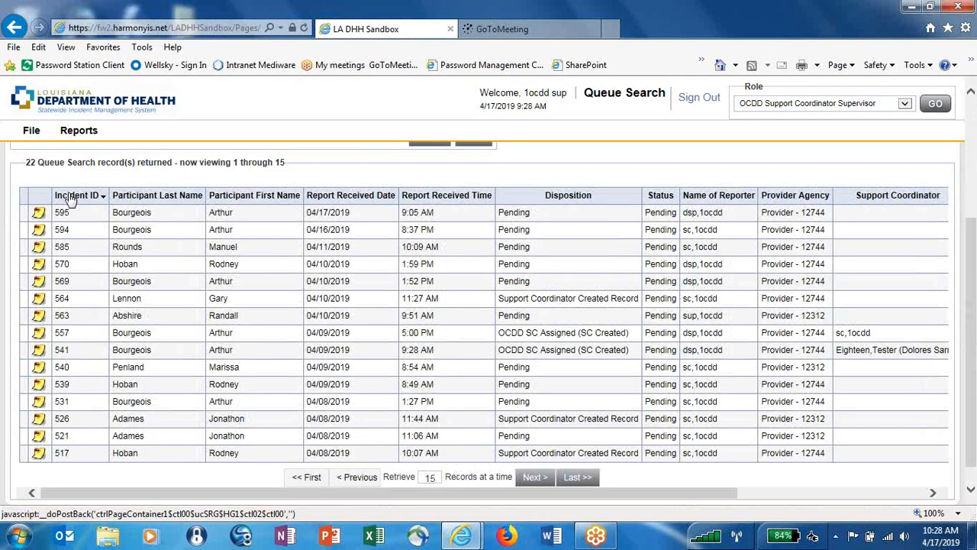
left_click(228, 216)
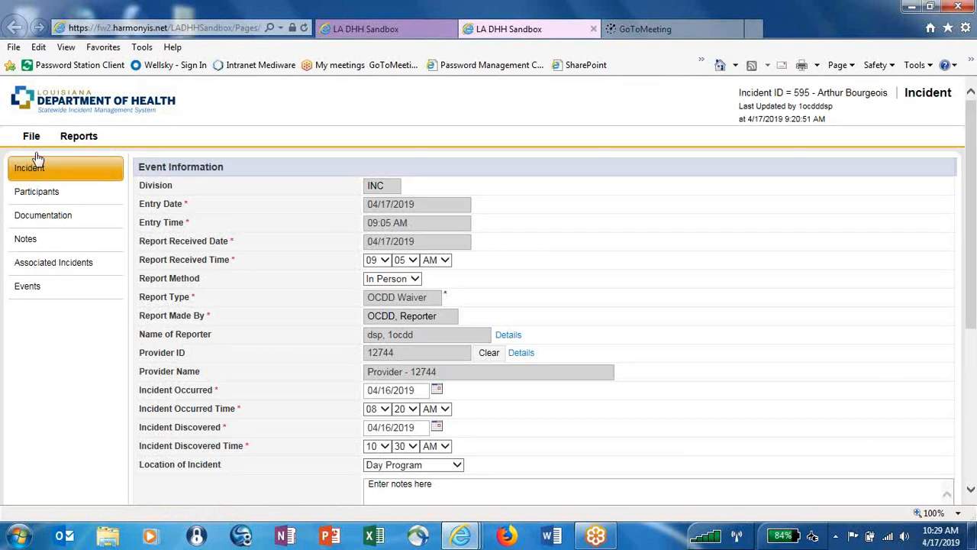
Review incident 595's involved person from Participants, close that record, and go to Documentation.
left_click(63, 195)
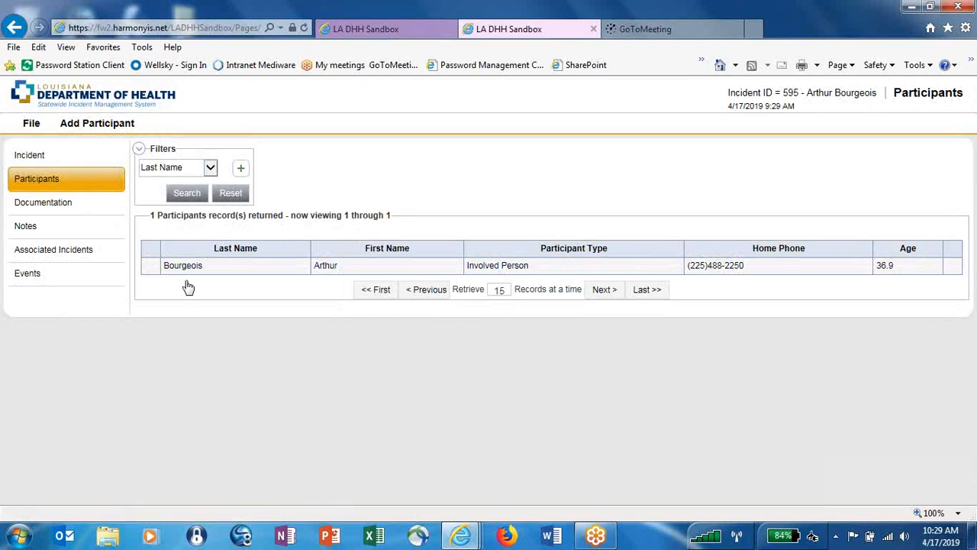
left_click(260, 269)
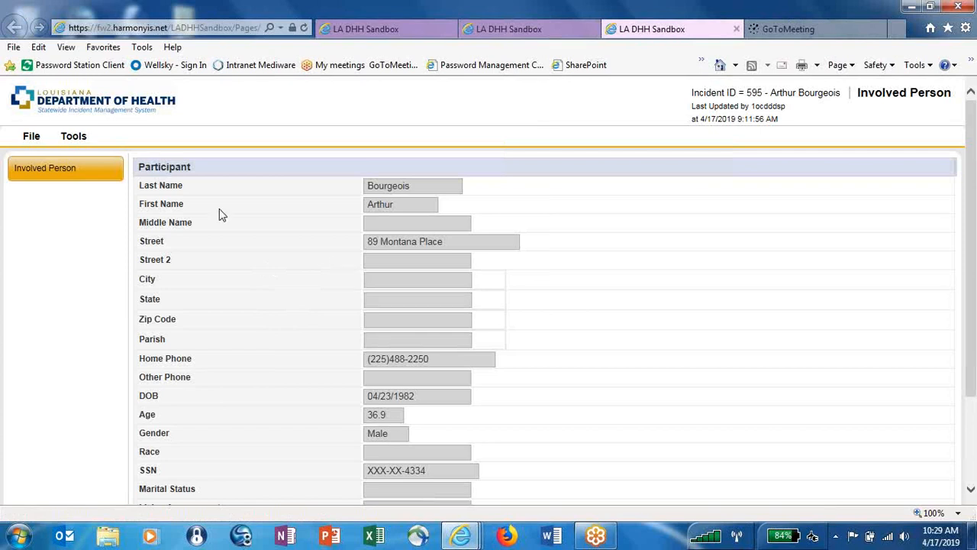
left_click(15, 143)
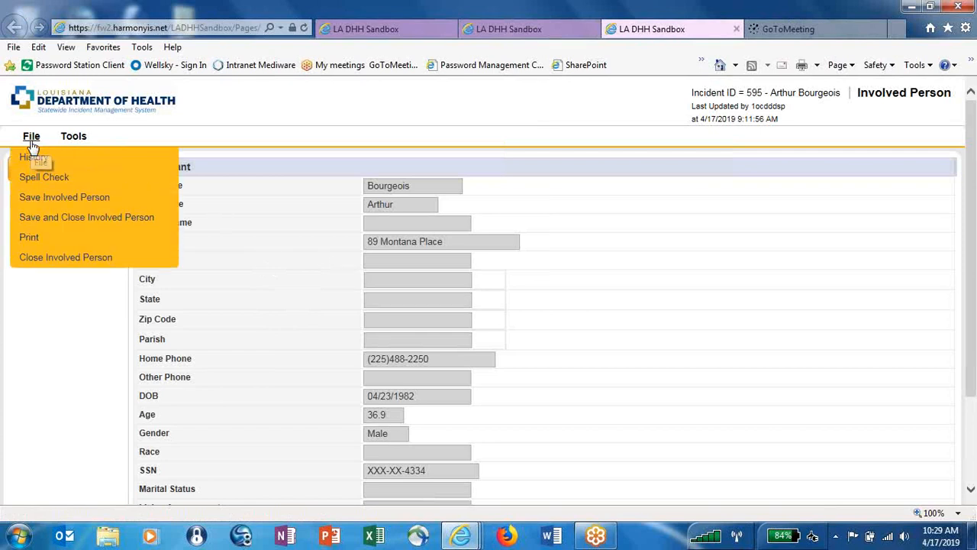
left_click(38, 257)
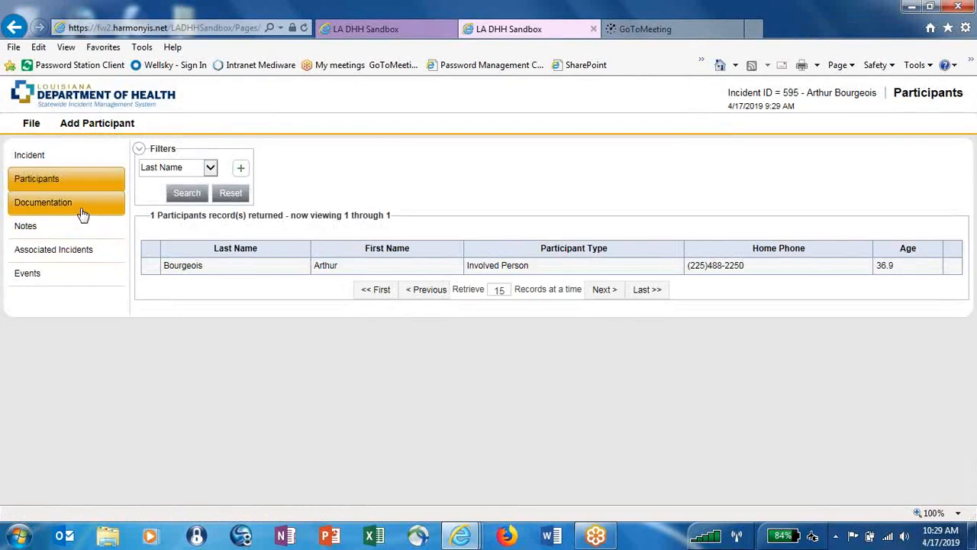
left_click(82, 213)
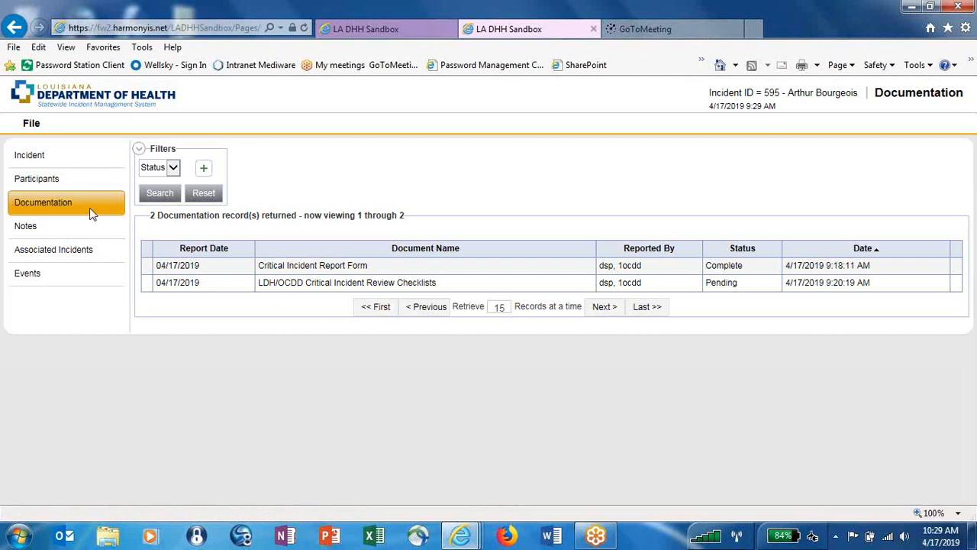
Open the Critical Incident Report Form, scroll to its end, and close it via File.
left_click(329, 270)
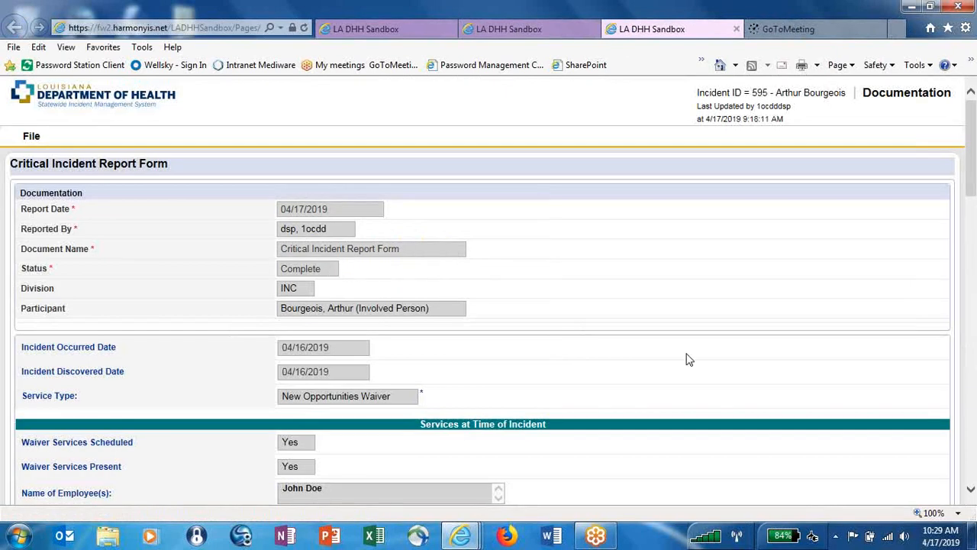
left_click(971, 489)
scroll(971, 490, "down", 8)
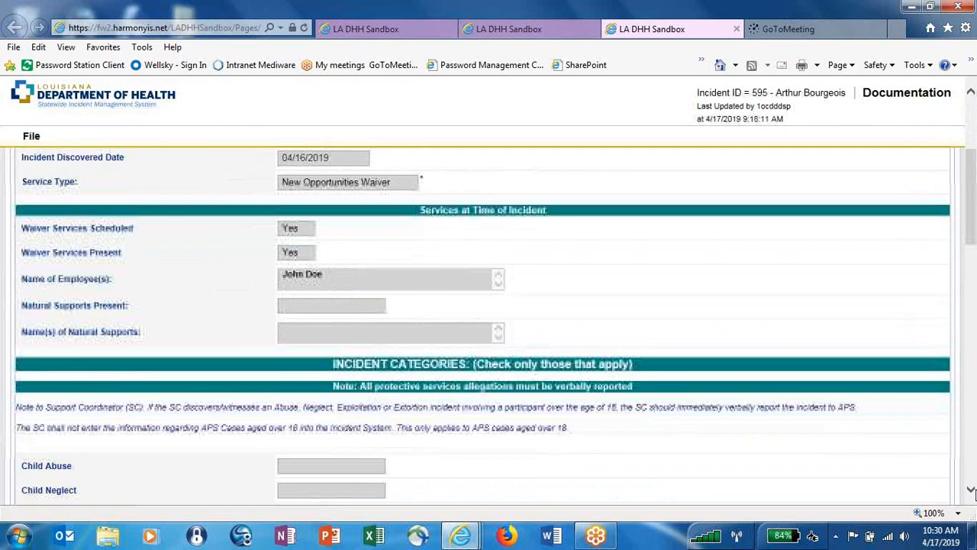
scroll(971, 489, "down", 14)
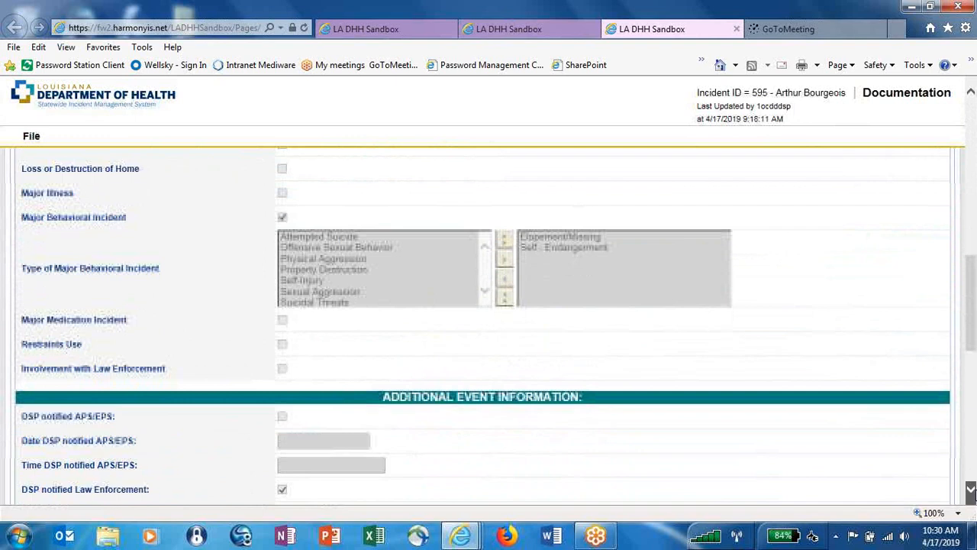
scroll(971, 489, "down", 3)
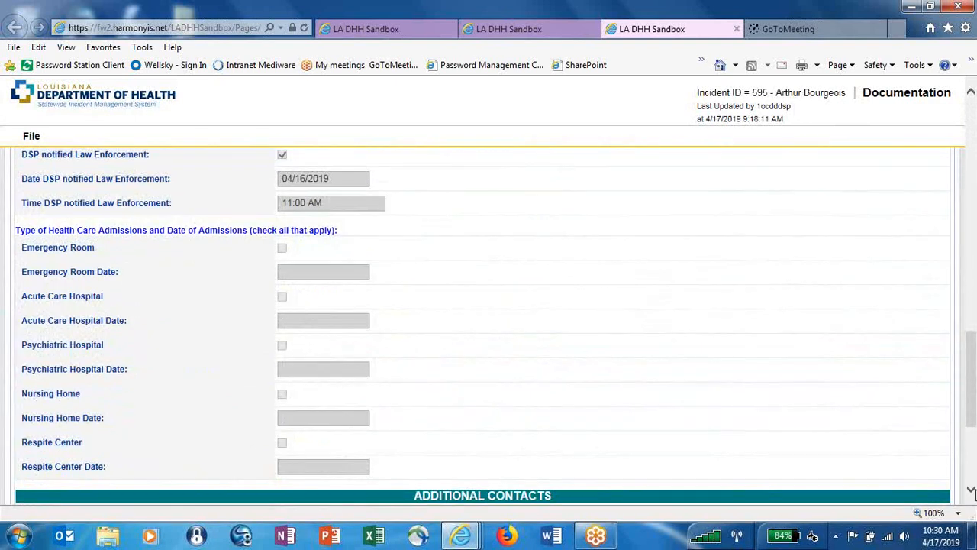
left_click_drag(971, 450, 960, 166)
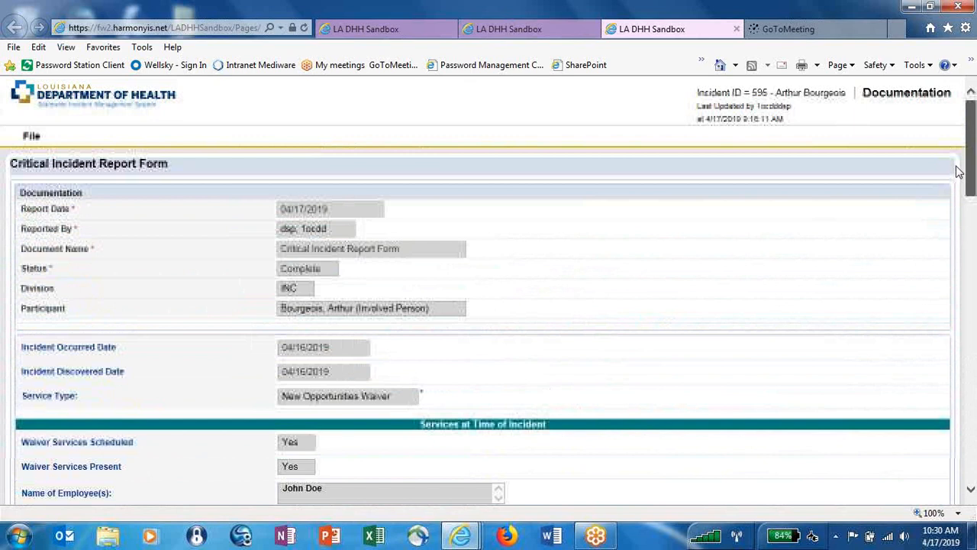
left_click(32, 135)
left_click(55, 238)
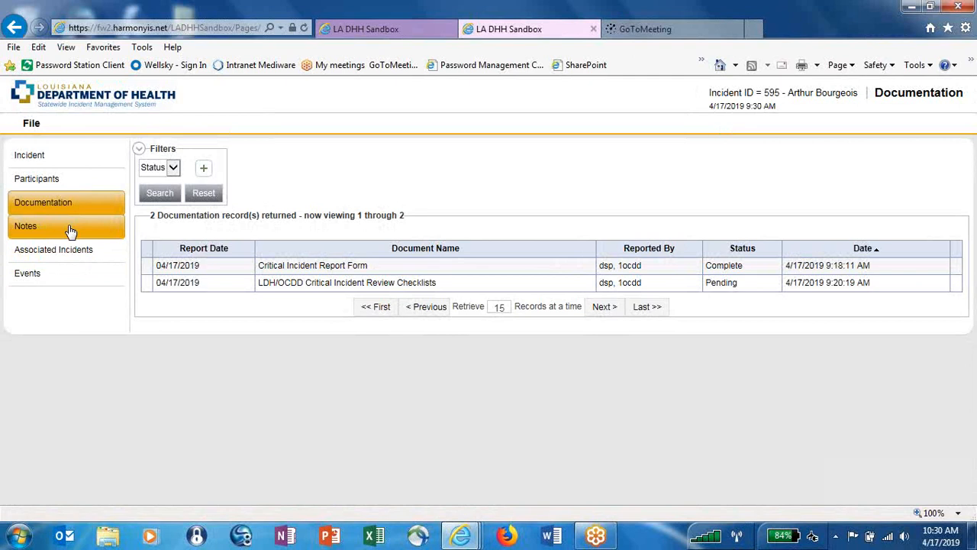
Confirm incident 595 has no notes, then return to its Incident event information.
left_click(68, 231)
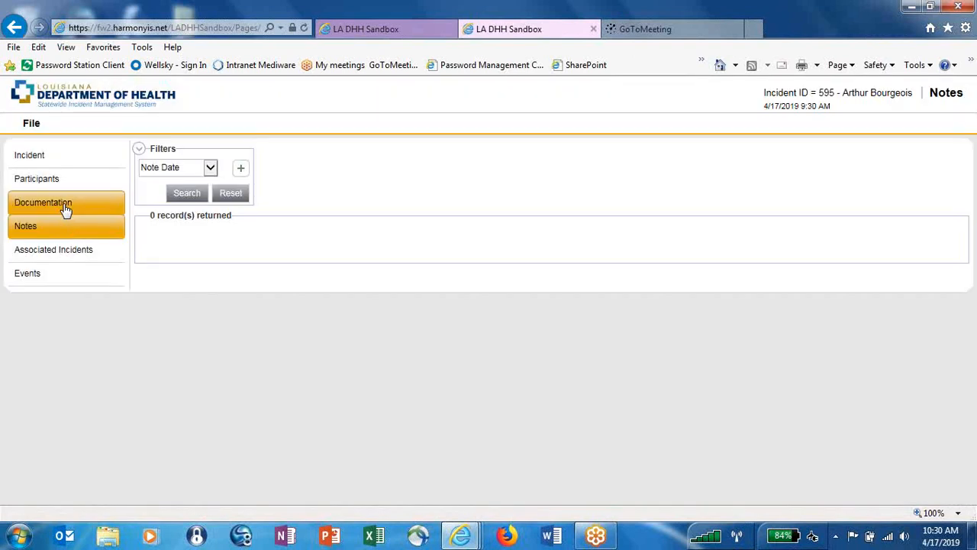
left_click(74, 155)
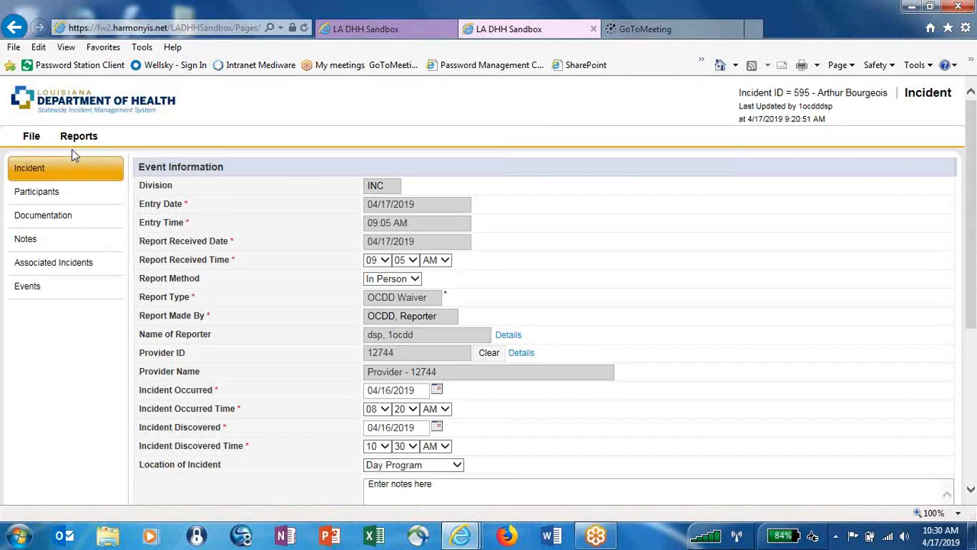
mouse_move(70, 145)
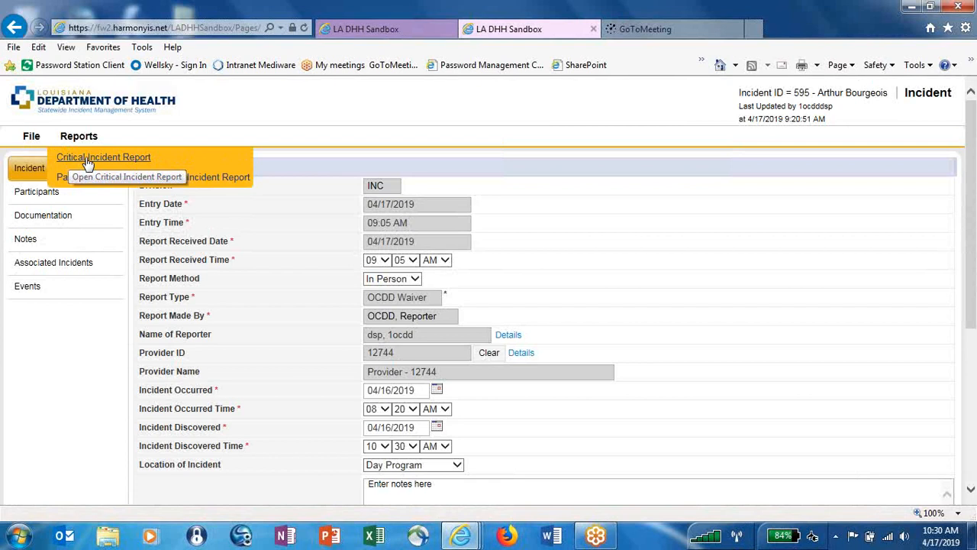
Generate the Critical Incident Report PDF and zoom in three steps.
left_click(88, 161)
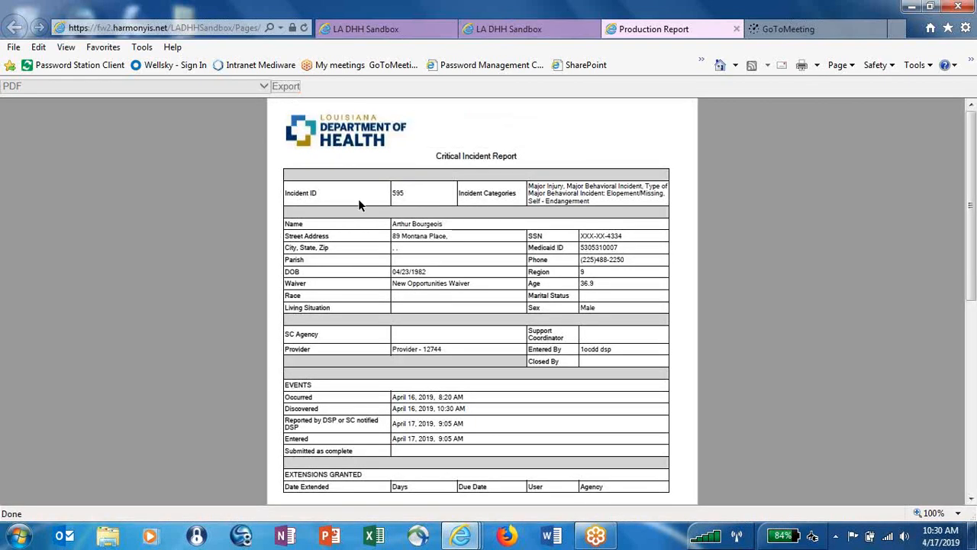
left_click(521, 130)
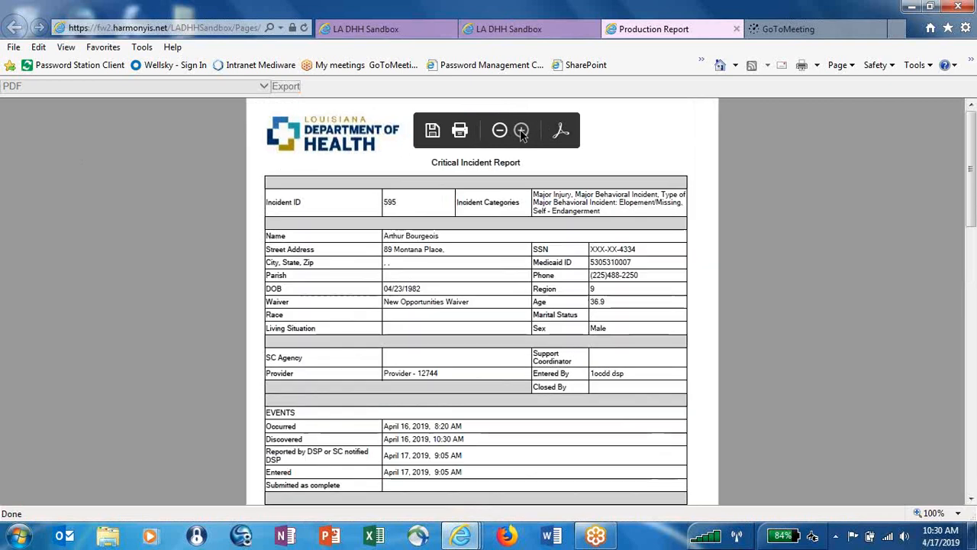
left_click(521, 130)
left_click(521, 131)
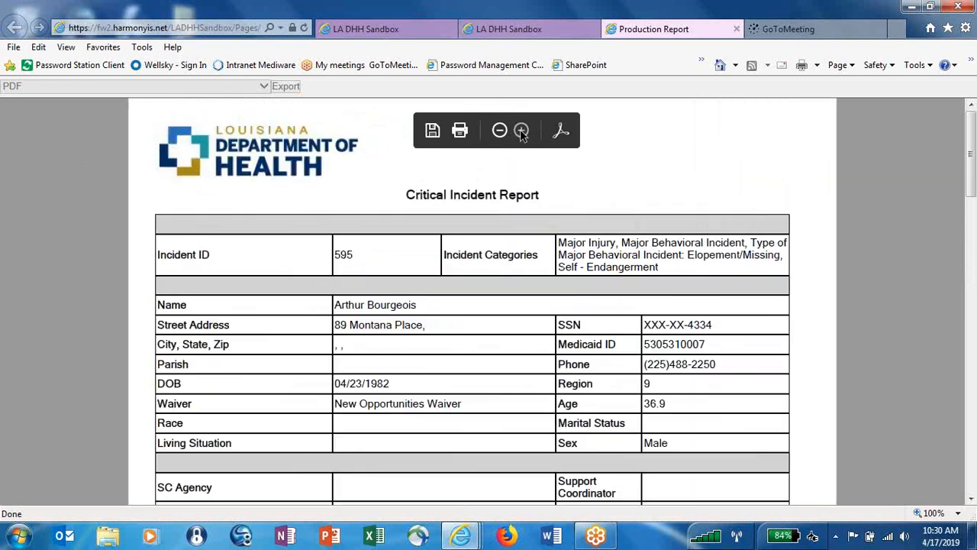
Scroll through the report's Provider, Closed By, incident details and EVENTS to the CASE NOTES page.
left_click(971, 500)
left_click(971, 501)
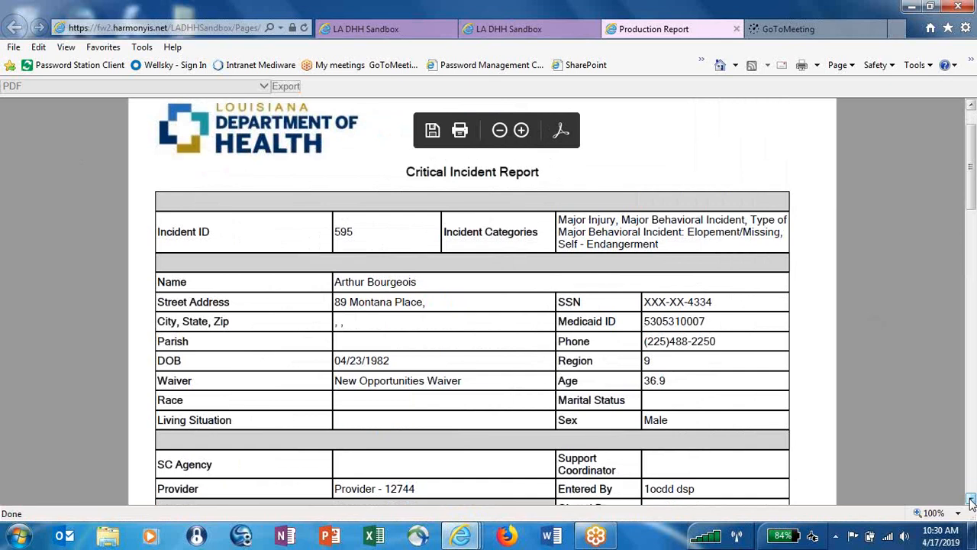
left_click(970, 500)
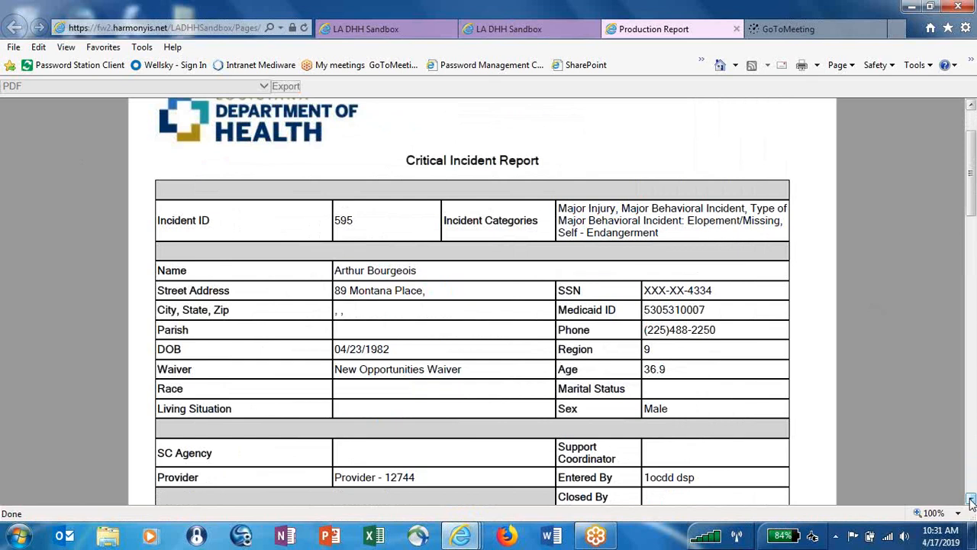
left_click(970, 499)
left_click(970, 499)
left_click(970, 499)
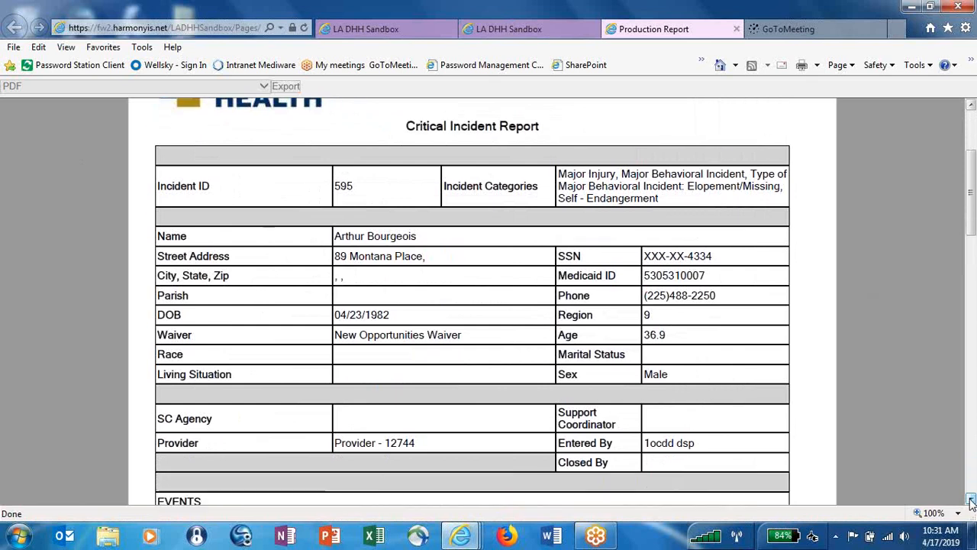
left_click(970, 500)
left_click(970, 499)
left_click(970, 499)
left_click(970, 499)
left_click(970, 499)
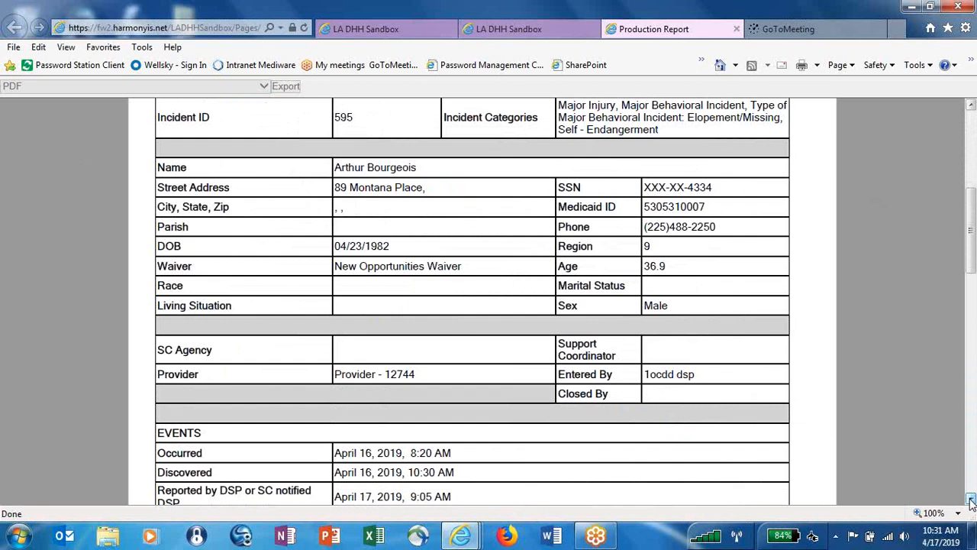
left_click(970, 500)
left_click(970, 500)
left_click(970, 499)
left_click(970, 499)
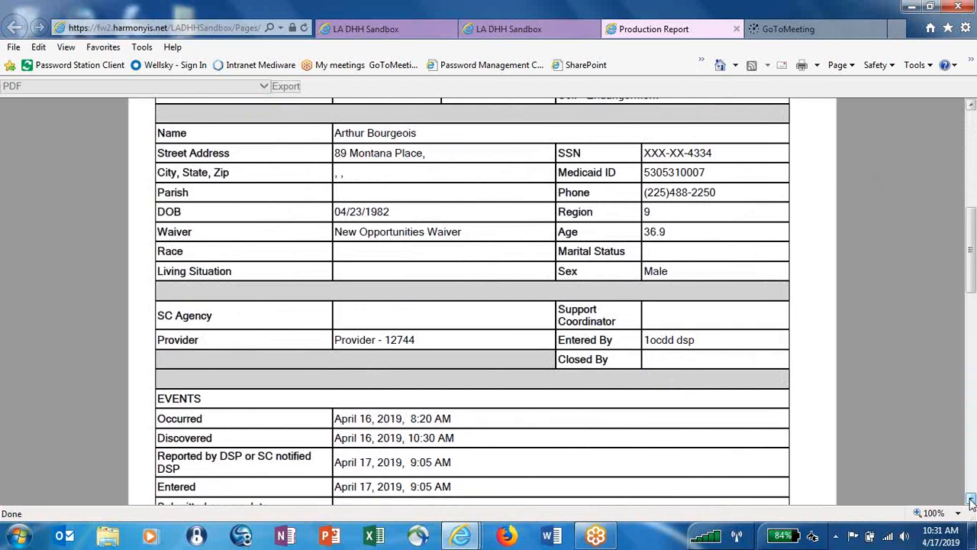
left_click(970, 499)
left_click(970, 499)
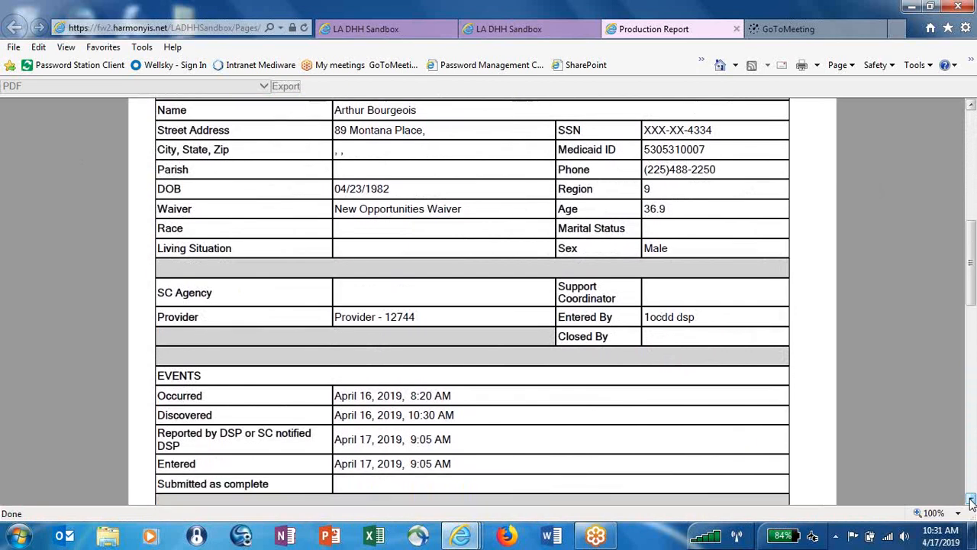
left_click(970, 499)
left_click(970, 499)
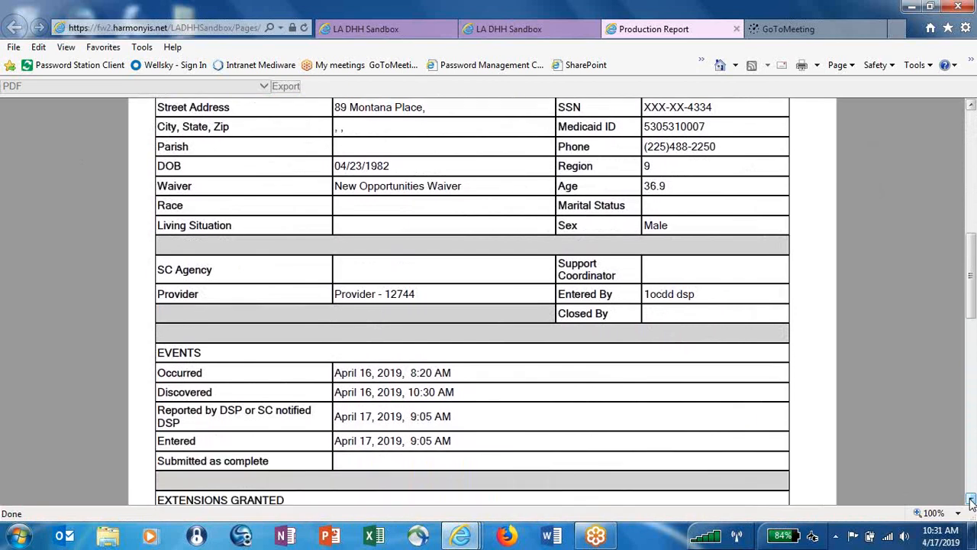
left_click(970, 499)
left_click(970, 499)
left_click(970, 499)
left_click(970, 499)
left_click(970, 499)
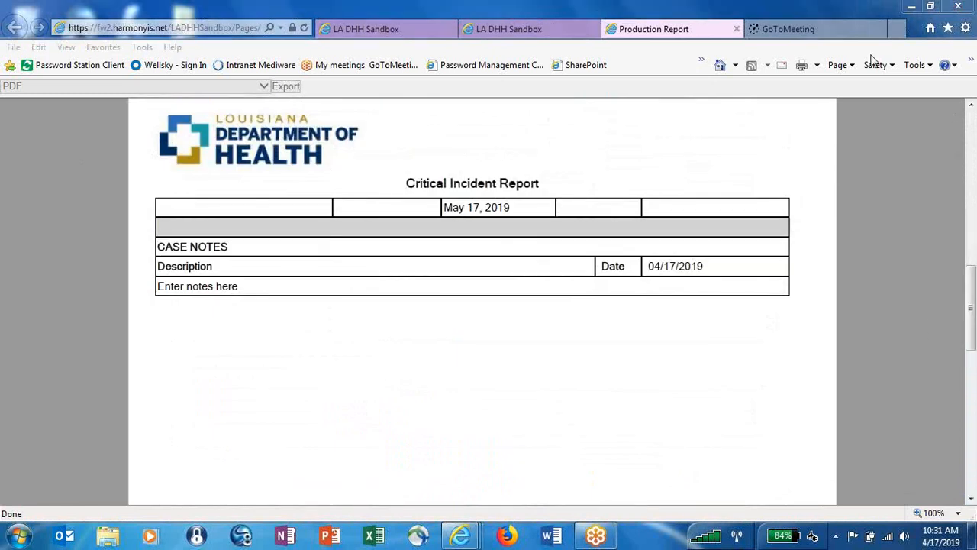
Go back to the EVENTS section on page one, then close the Production Report tab.
left_click(971, 107)
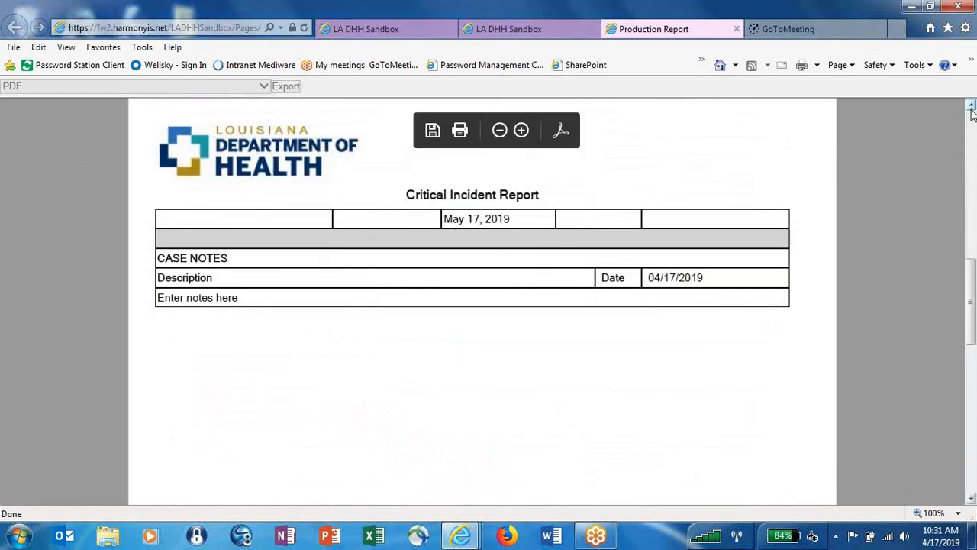
left_click(971, 107)
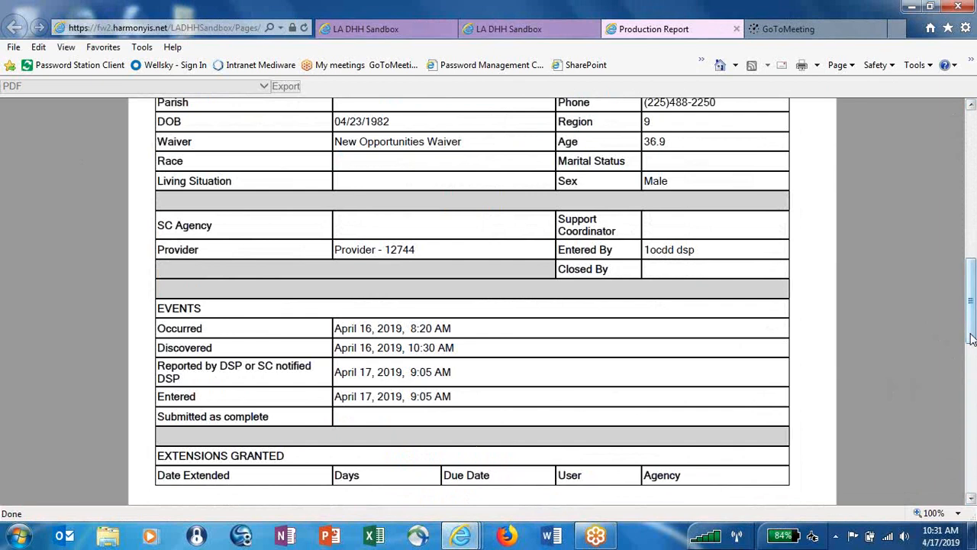
left_click_drag(969, 338, 971, 342)
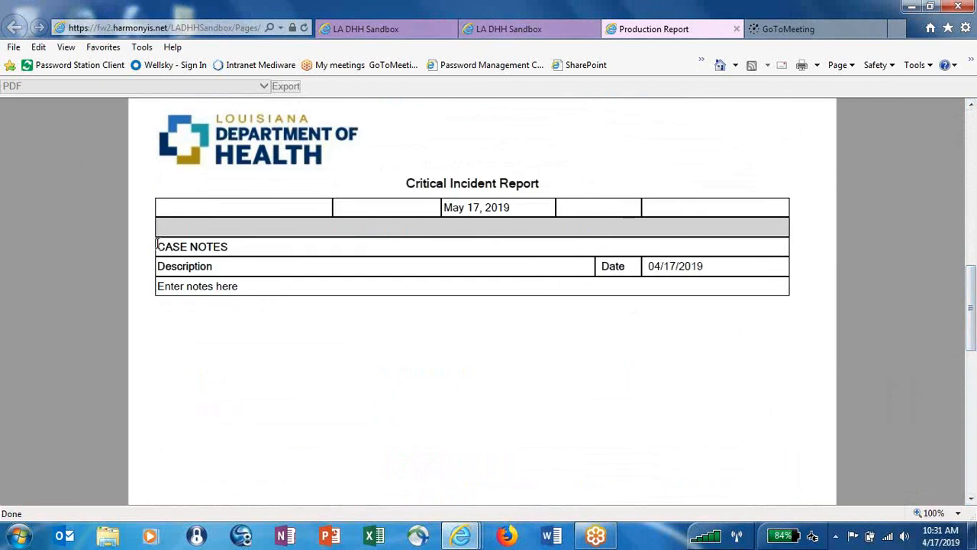
mouse_move(292, 336)
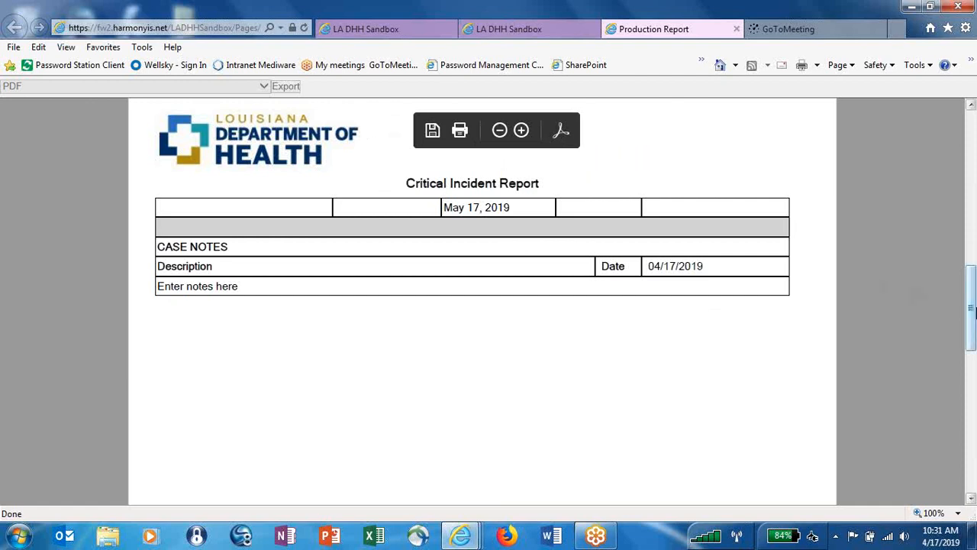
left_click_drag(971, 309, 968, 134)
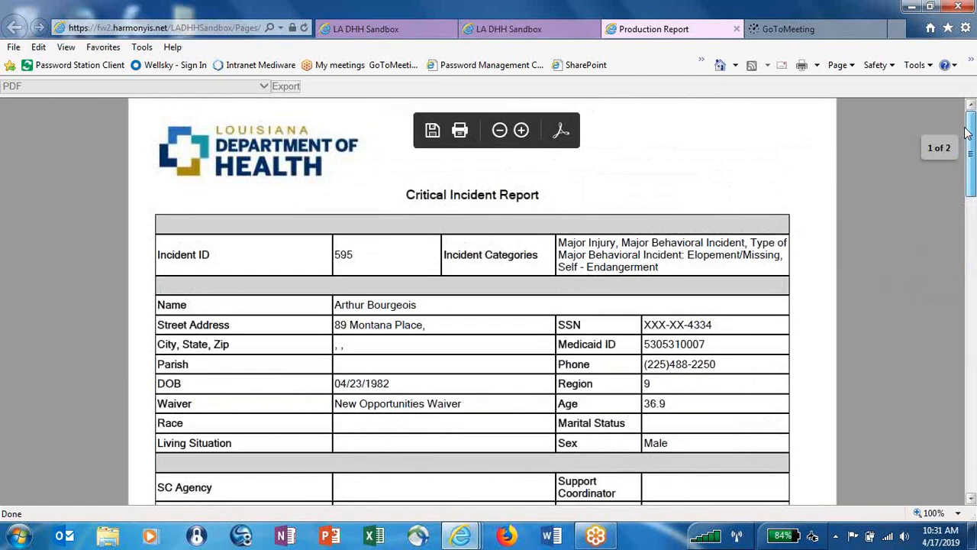
left_click(736, 30)
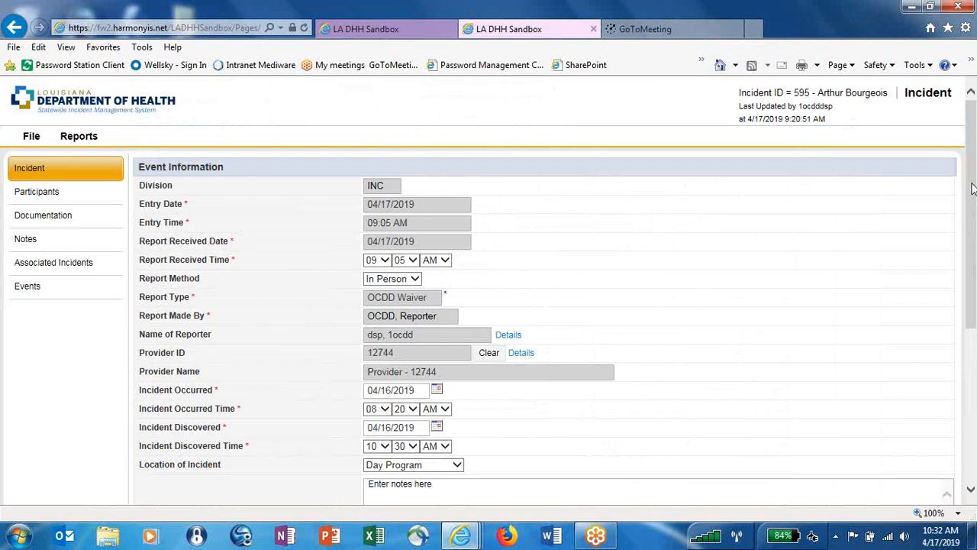
Search workers for 'sc' and assign the OCDD Support Coordinator to incident 595.
left_click_drag(972, 189, 975, 343)
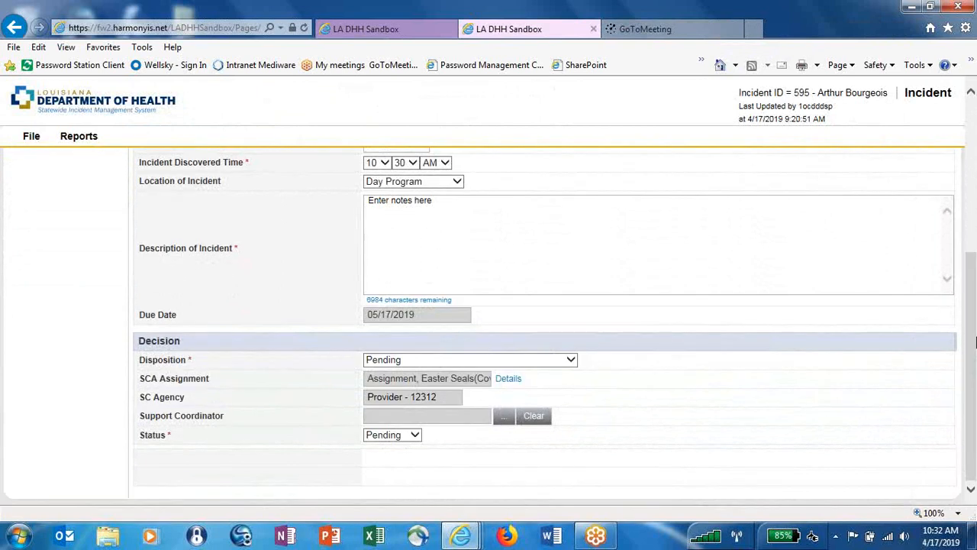
left_click(504, 424)
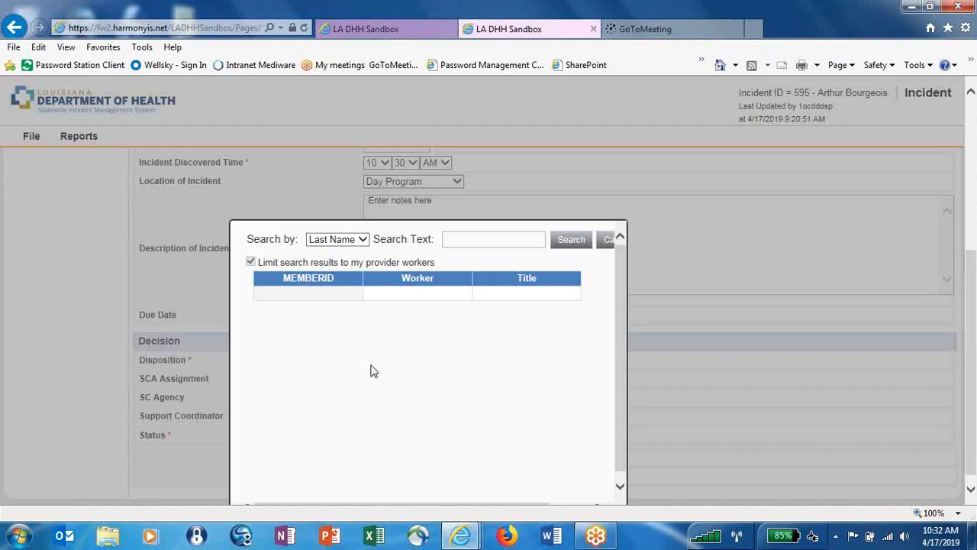
left_click(488, 240)
type("sc")
left_click(572, 242)
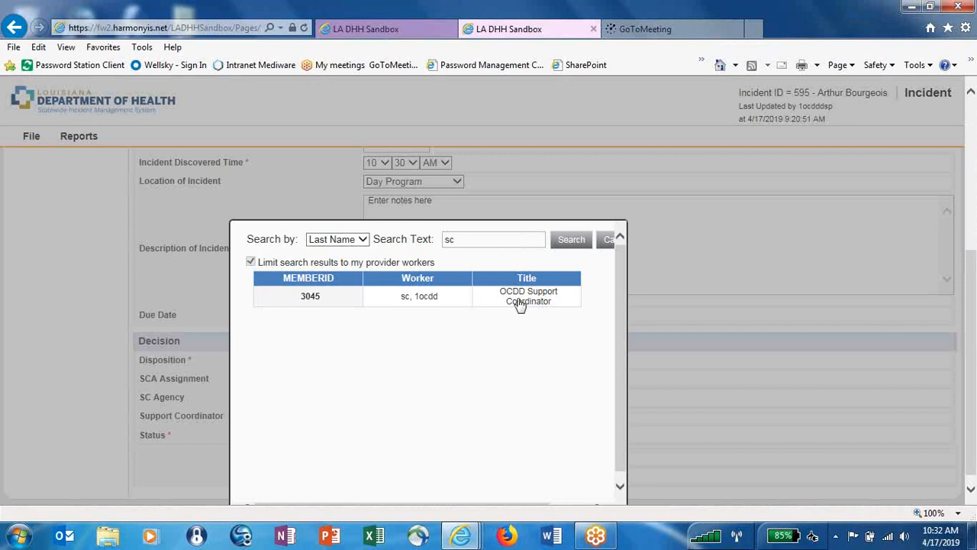
left_click(519, 301)
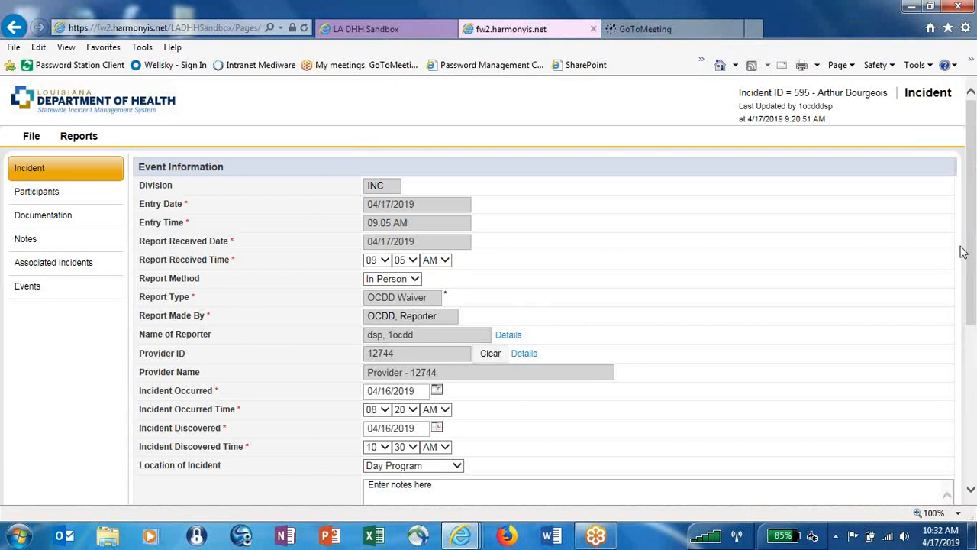
Set the incident's disposition to OCDD SC Assigned.
left_click_drag(970, 252, 974, 405)
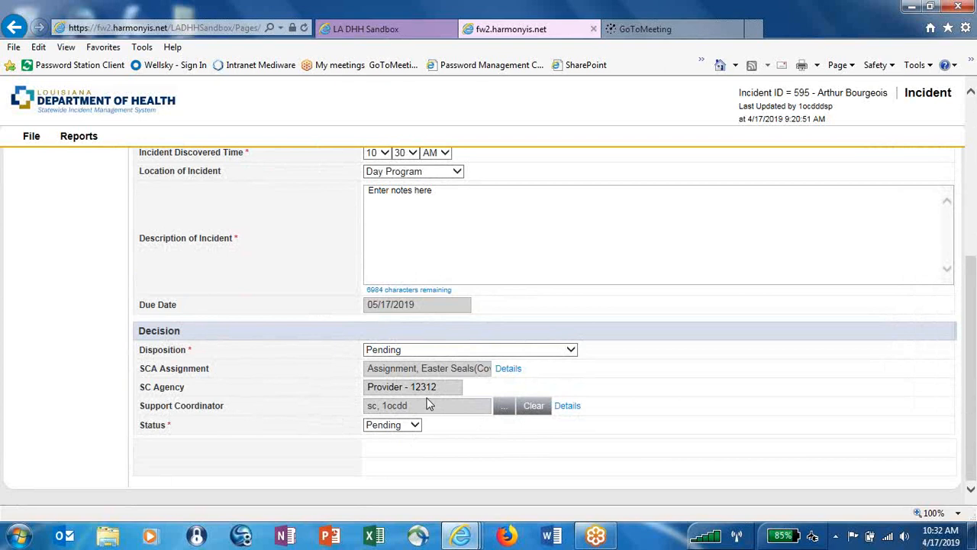
left_click(571, 350)
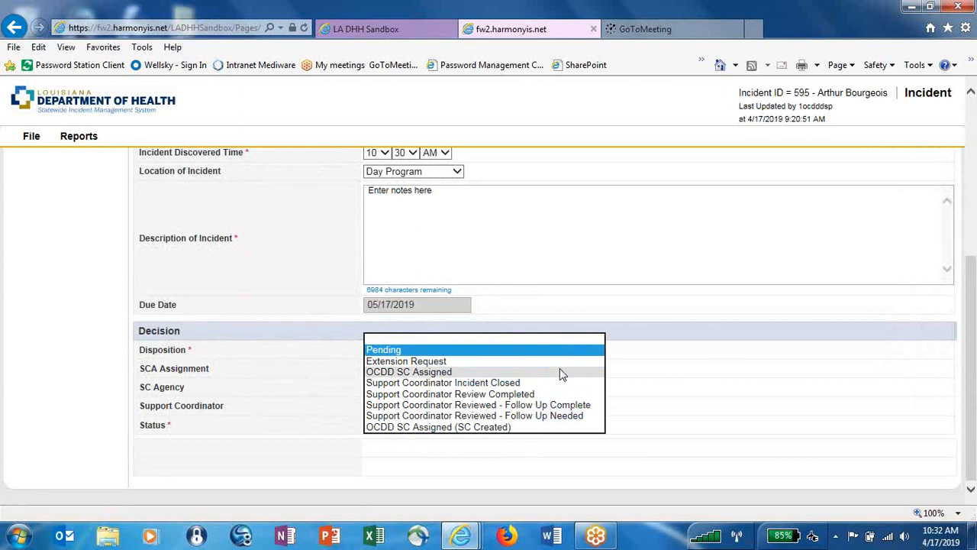
left_click(559, 372)
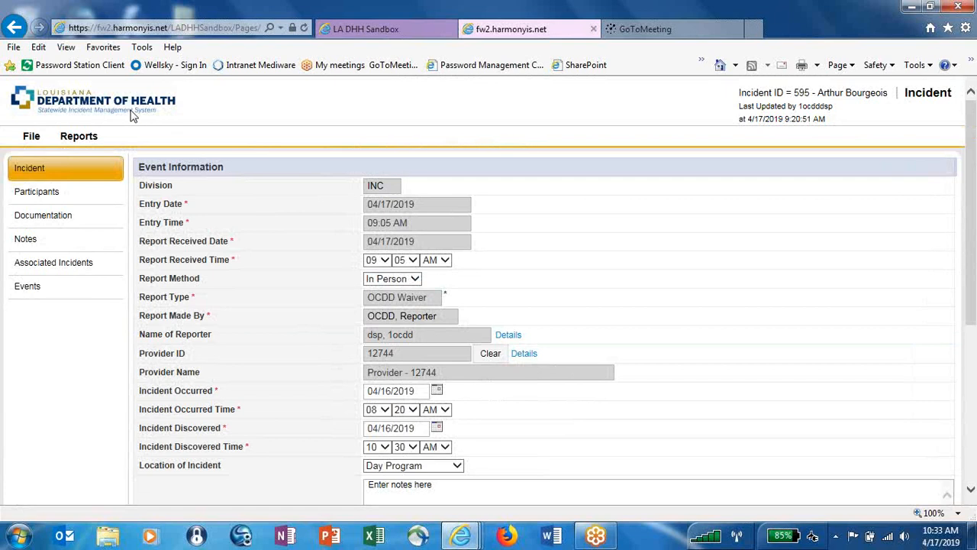
left_click(34, 136)
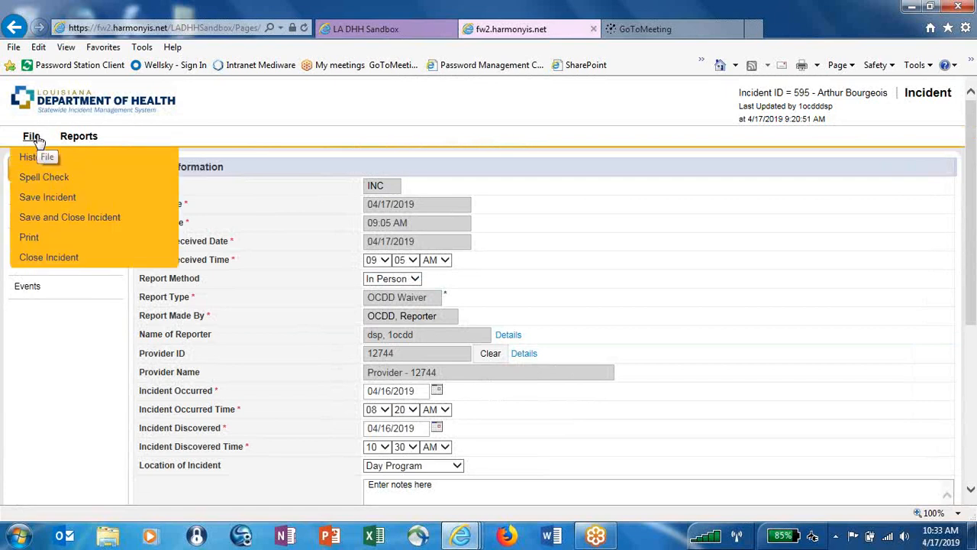
Save and close incident 595, acknowledge the success message, check the Incidents queue, and sign out.
left_click(44, 217)
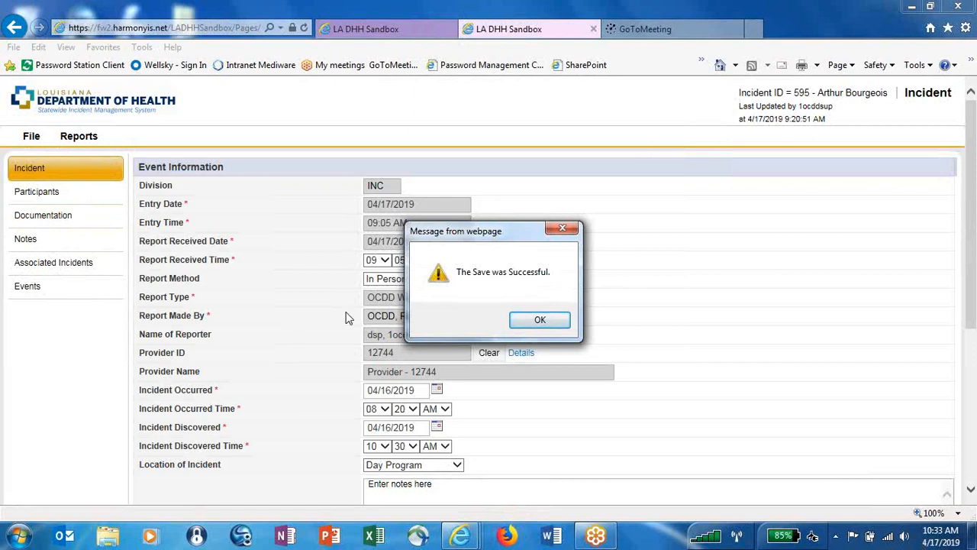
left_click(537, 321)
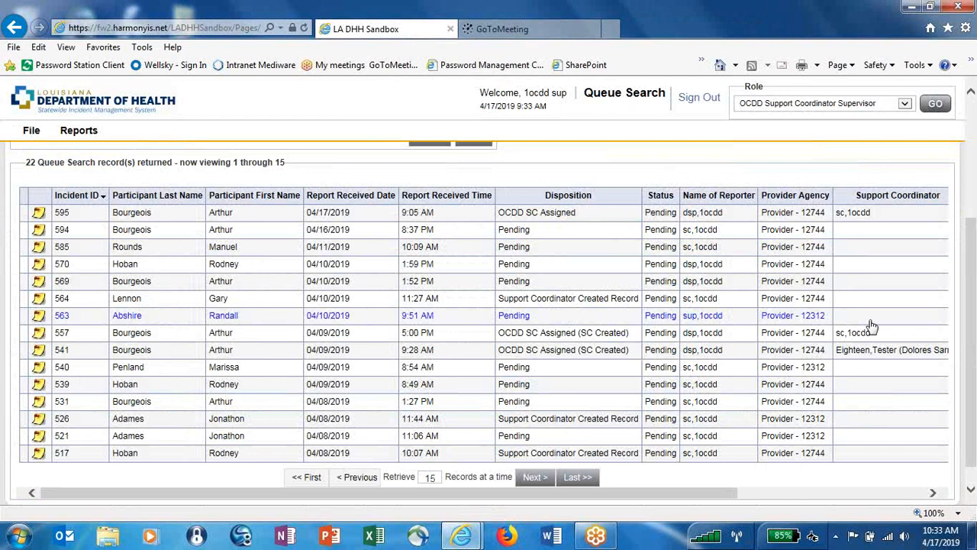
left_click_drag(973, 340, 973, 215)
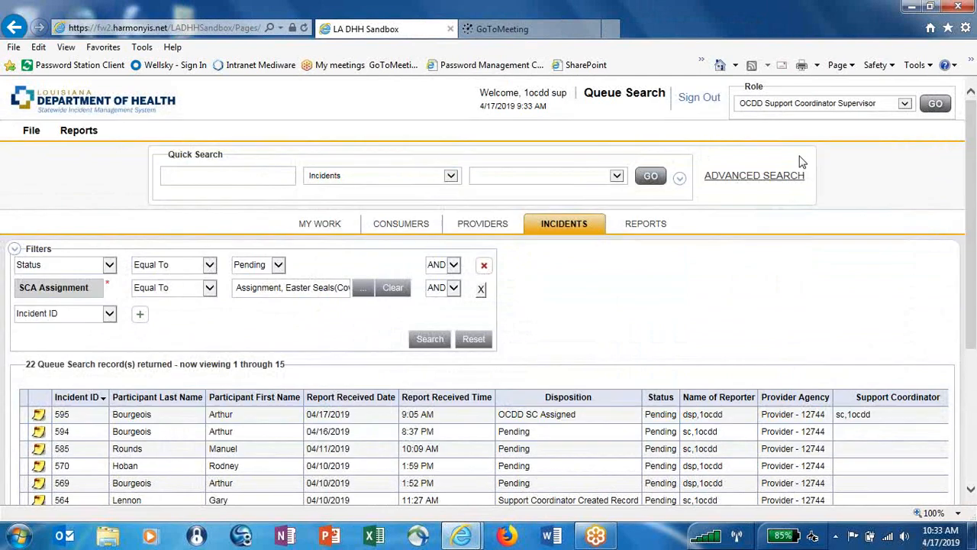
left_click(702, 97)
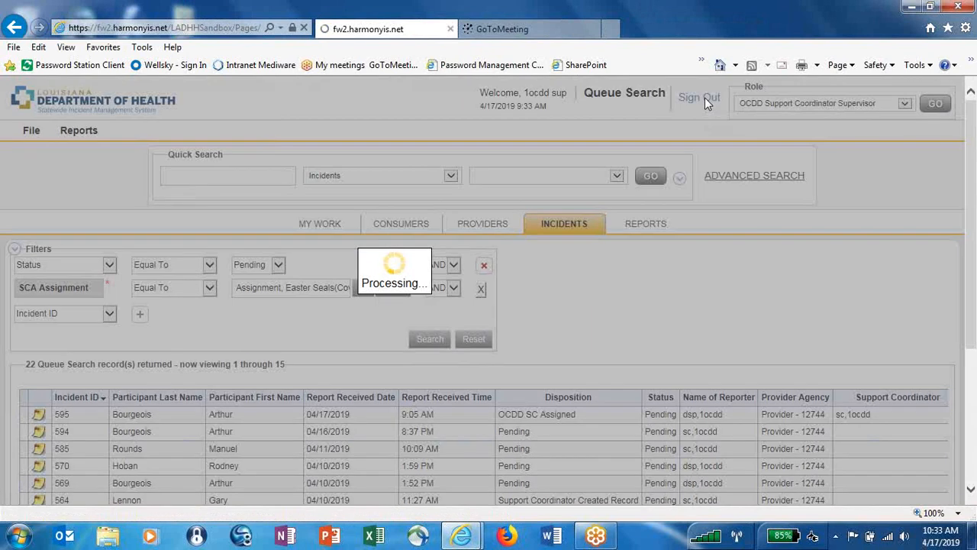